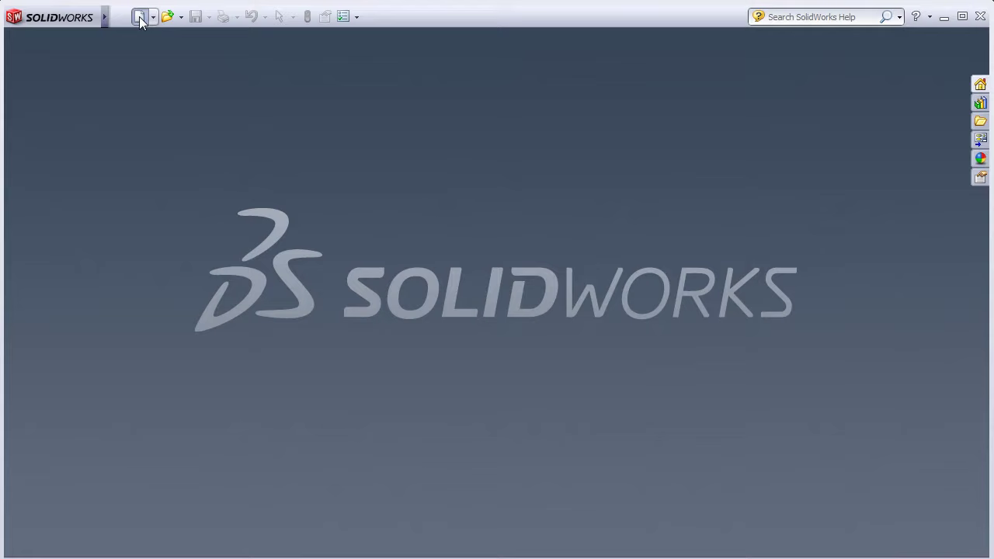
Create a new assembly and load the Hor Plate part as its first component
{"action": "left_click", "coordinate": [140, 17]}
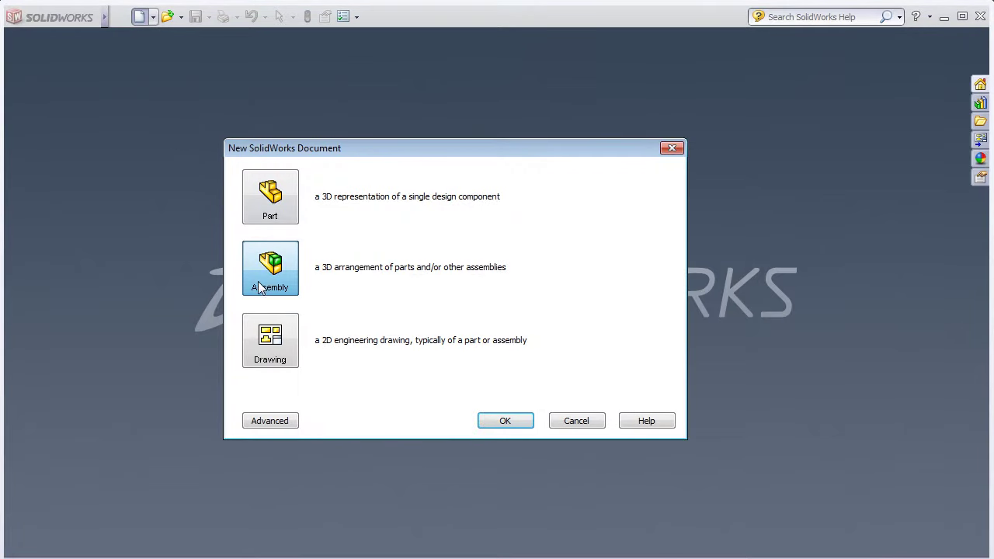
{"action": "left_click", "coordinate": [506, 424]}
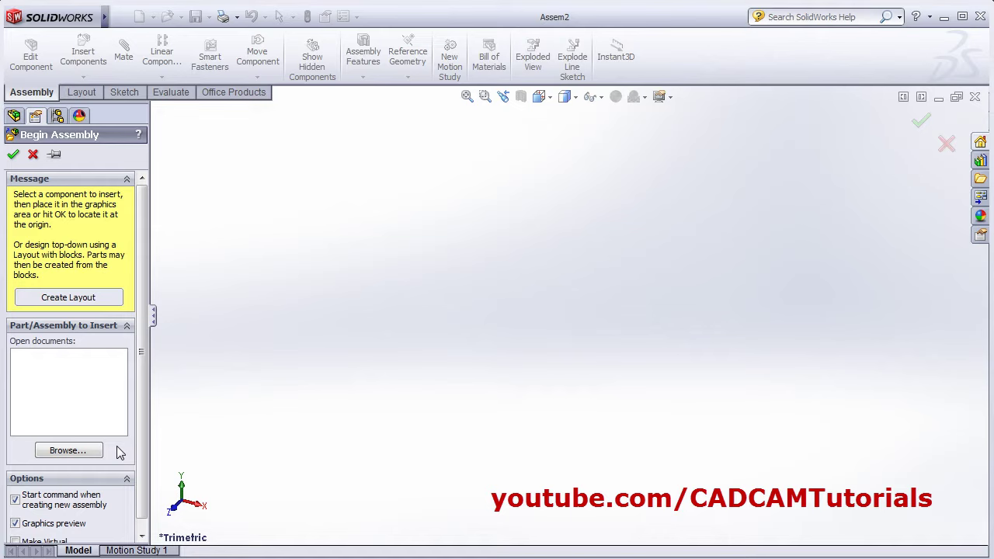
{"action": "left_click", "coordinate": [67, 452]}
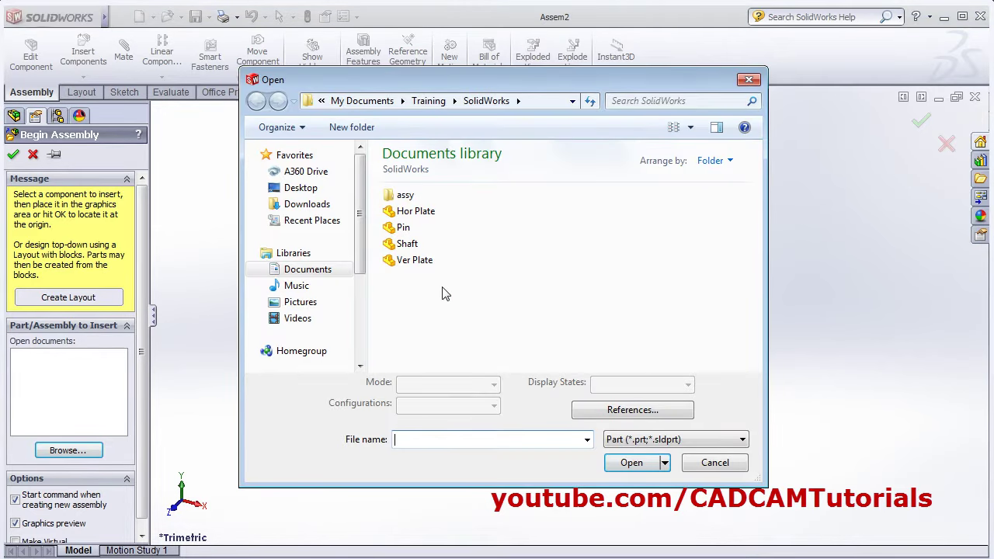
{"action": "left_click", "coordinate": [420, 214]}
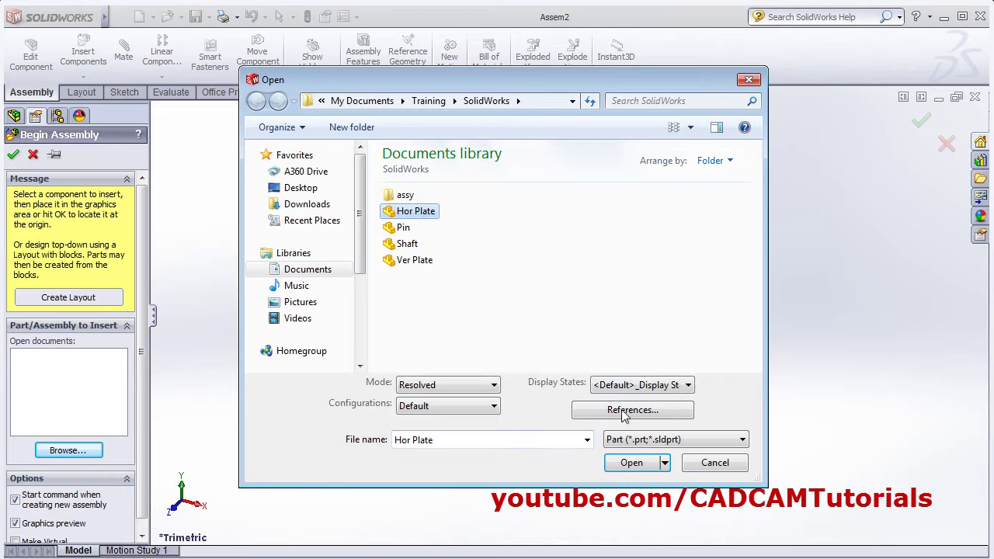
{"action": "left_click", "coordinate": [632, 466]}
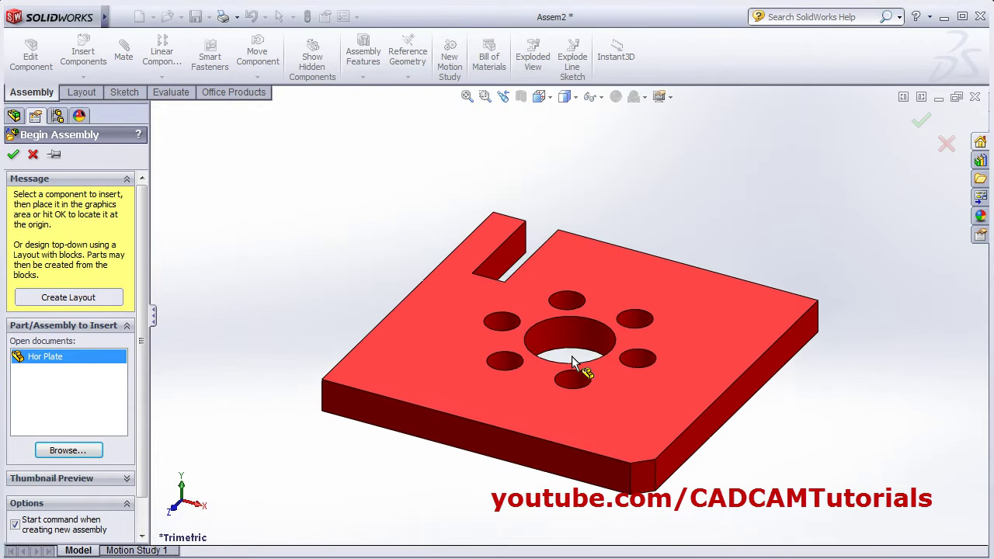
Place the Hor Plate, then insert the Shaft part beside it
{"action": "left_click", "coordinate": [573, 353]}
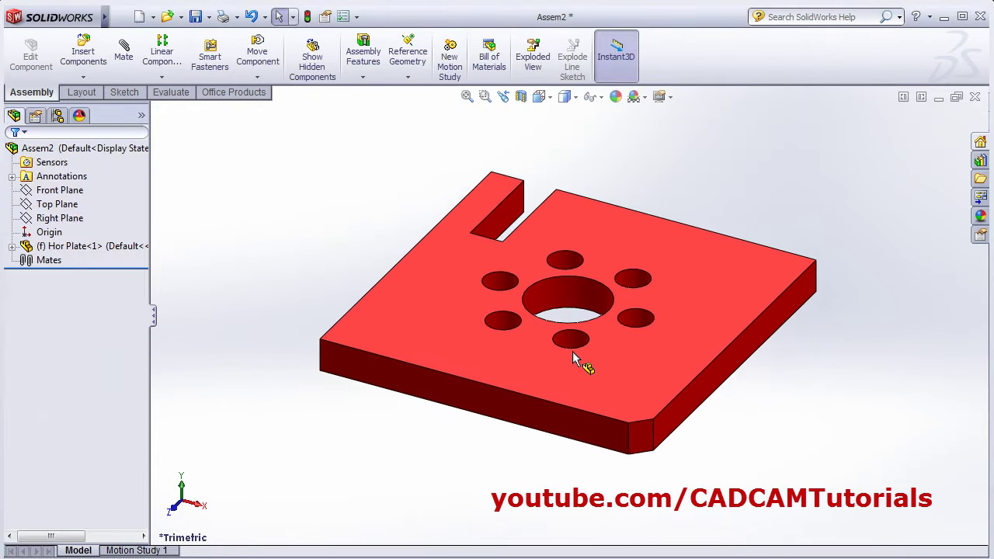
{"action": "left_click", "coordinate": [83, 56]}
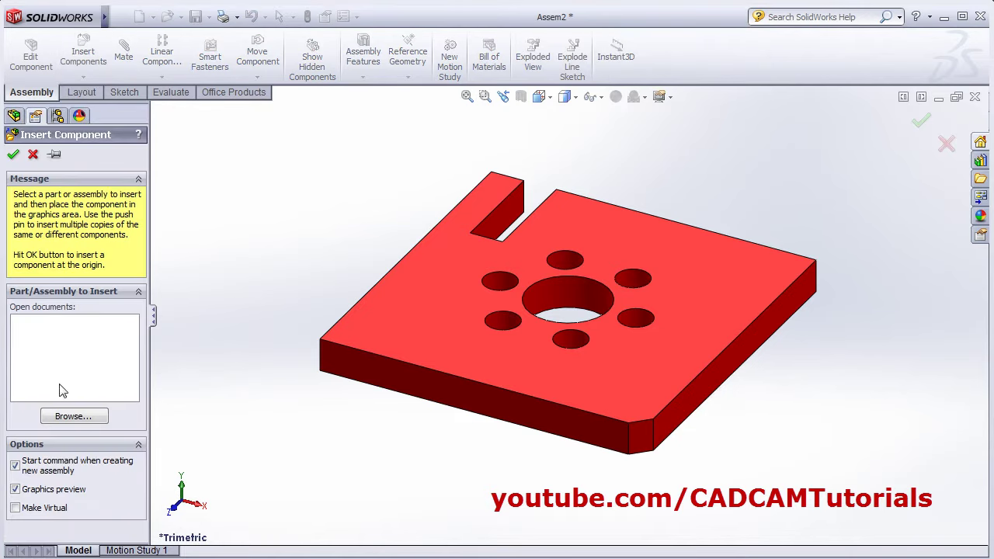
{"action": "left_click", "coordinate": [73, 417]}
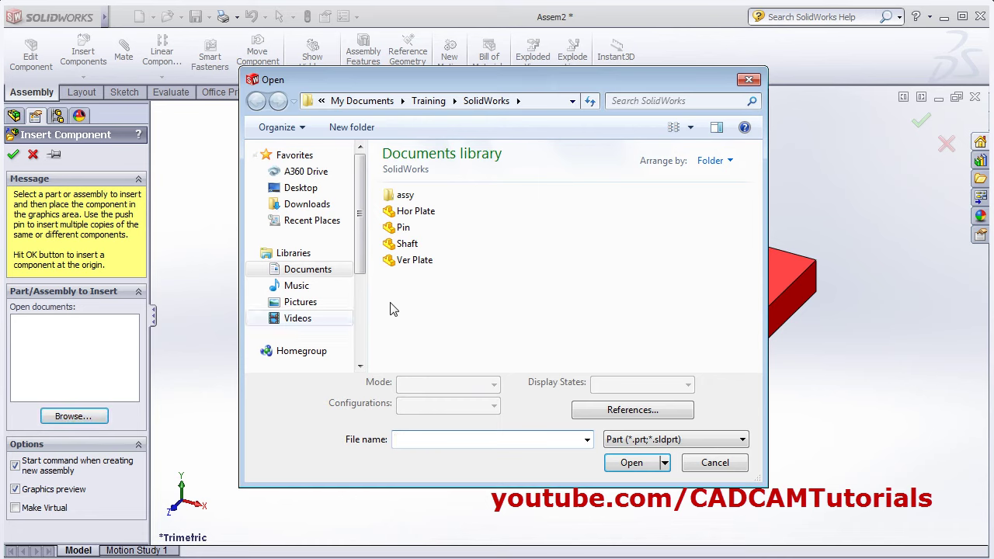
{"action": "left_click", "coordinate": [405, 245]}
{"action": "left_click", "coordinate": [631, 463]}
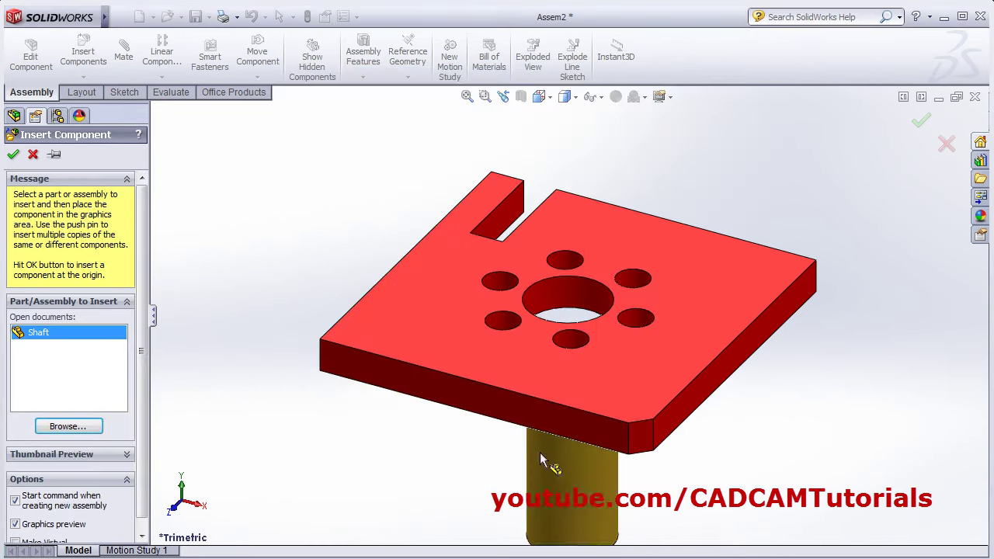
{"action": "left_click", "coordinate": [295, 225]}
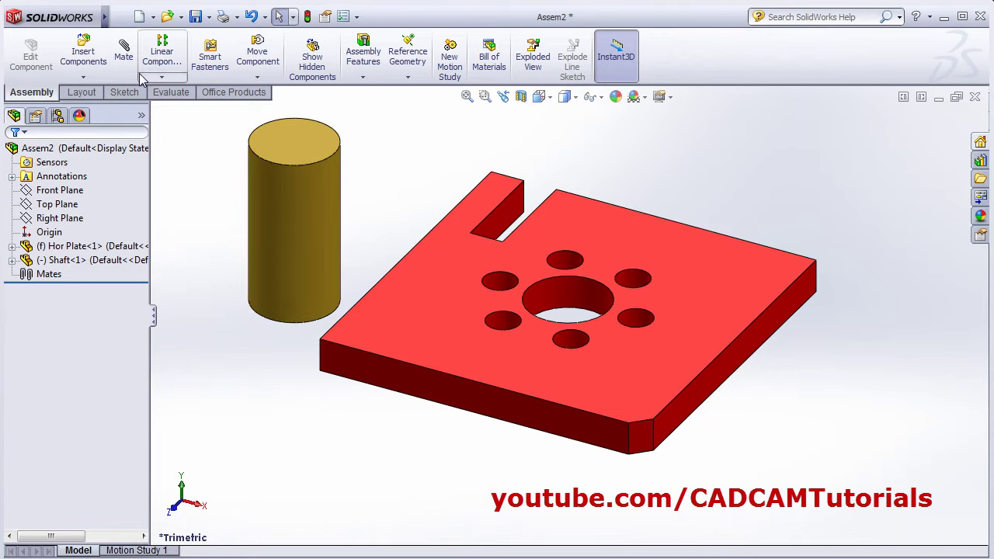
Add a concentric mate between the shaft's cylindrical face and the plate's central hole
{"action": "left_click", "coordinate": [122, 59]}
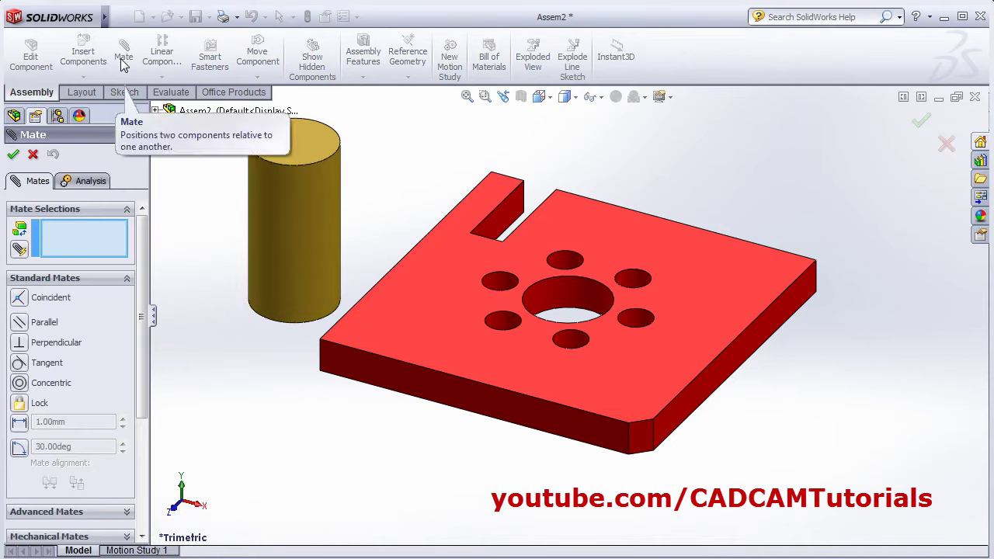
{"action": "left_click", "coordinate": [295, 251]}
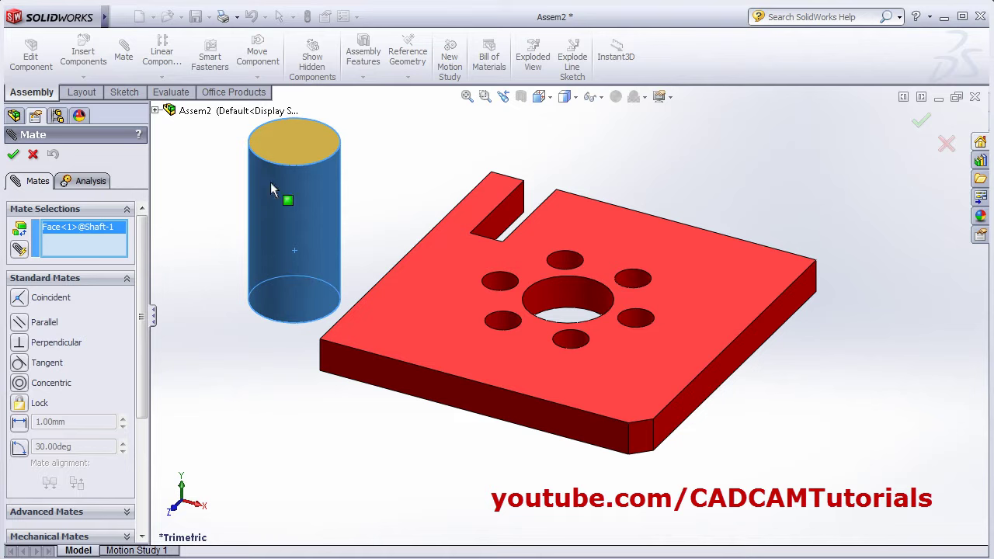
{"action": "left_click", "coordinate": [573, 289]}
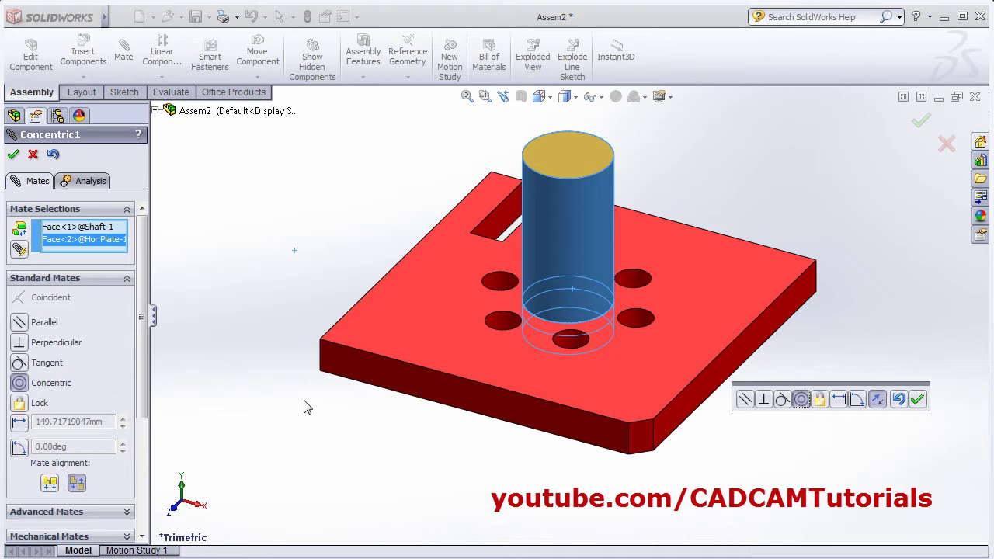
{"action": "left_click", "coordinate": [14, 154]}
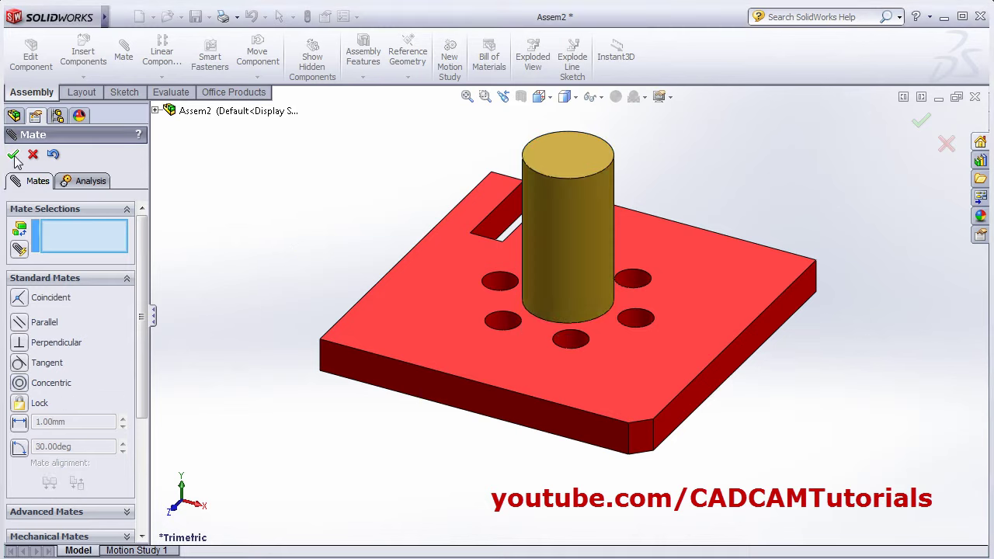
Mate the shaft's end face coincident with the plate's underside, keeping Aligned alignment
{"action": "middle_click_drag", "start_coordinate": [478, 448], "coordinate": [613, 366]}
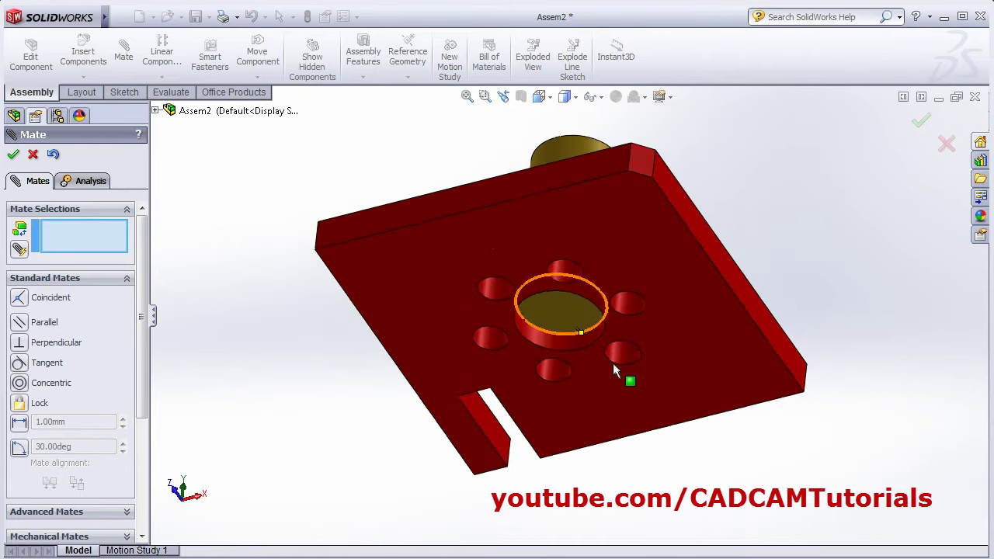
{"action": "left_click", "coordinate": [562, 317]}
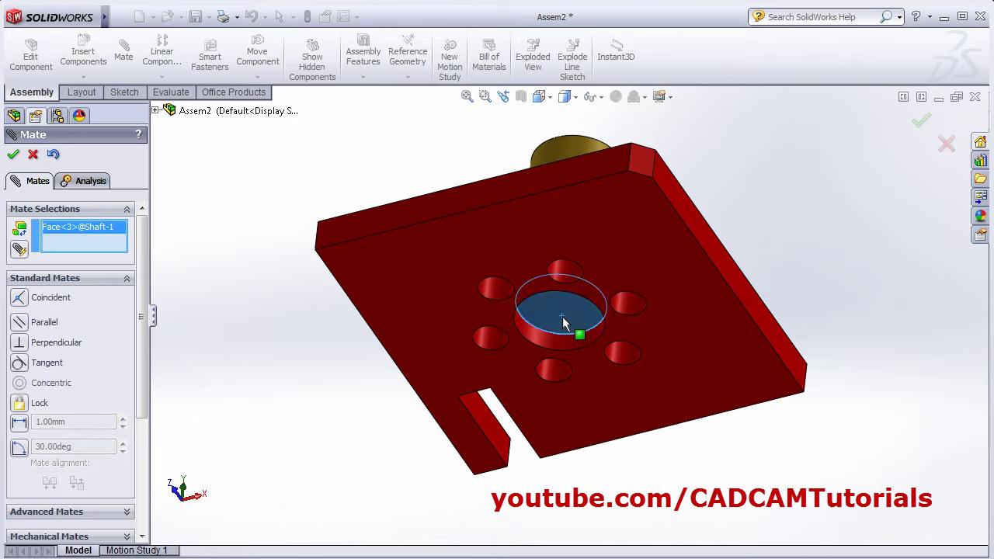
{"action": "left_click", "coordinate": [428, 308]}
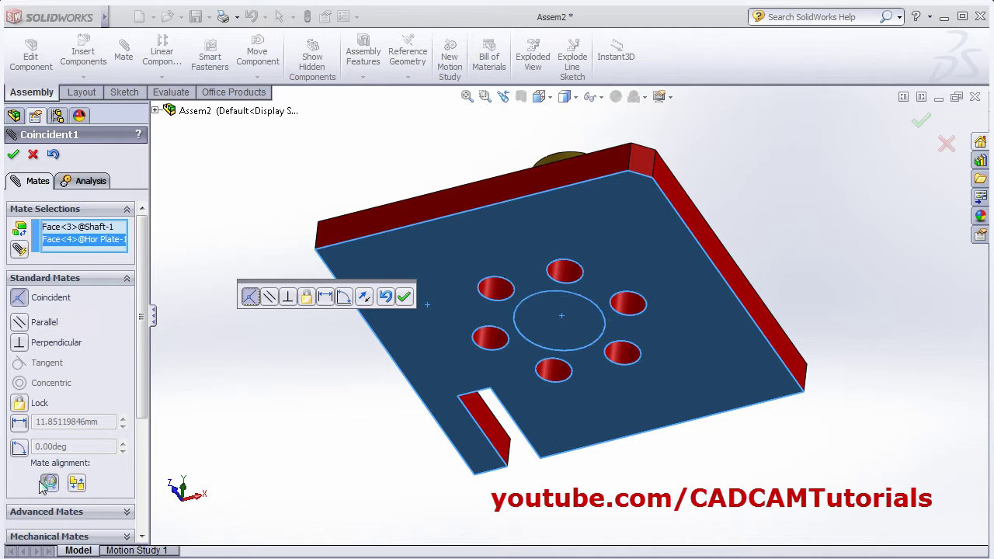
{"action": "left_click", "coordinate": [77, 485]}
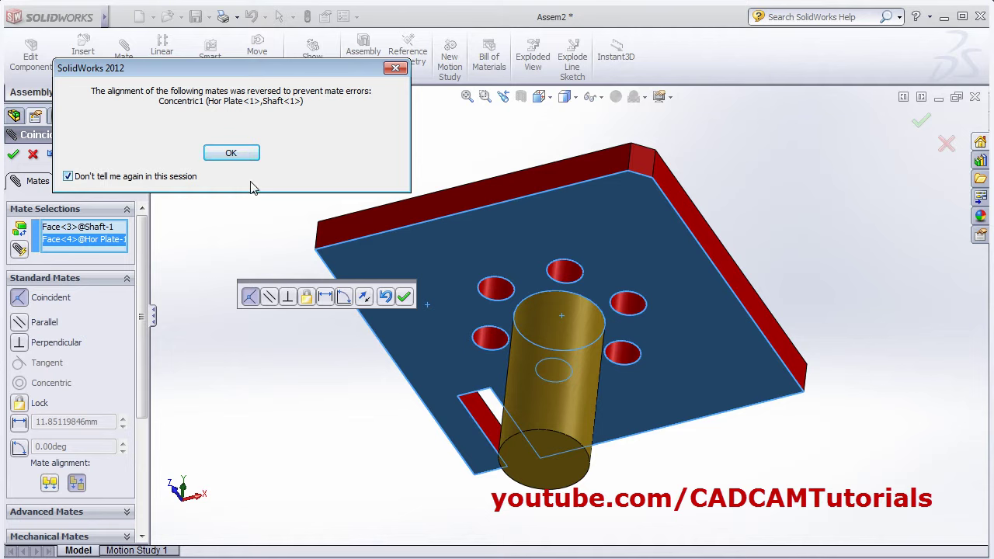
{"action": "left_click", "coordinate": [232, 154]}
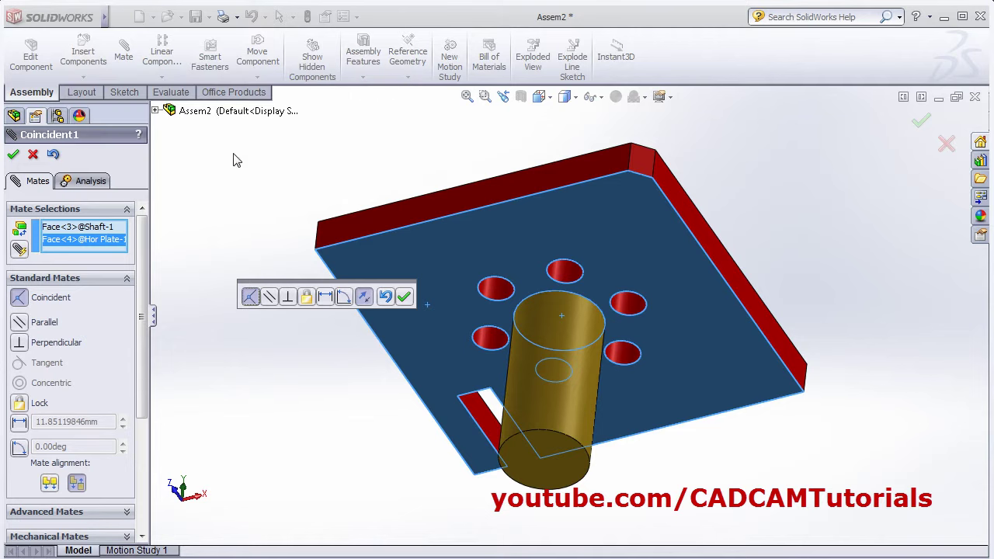
{"action": "left_click", "coordinate": [48, 484]}
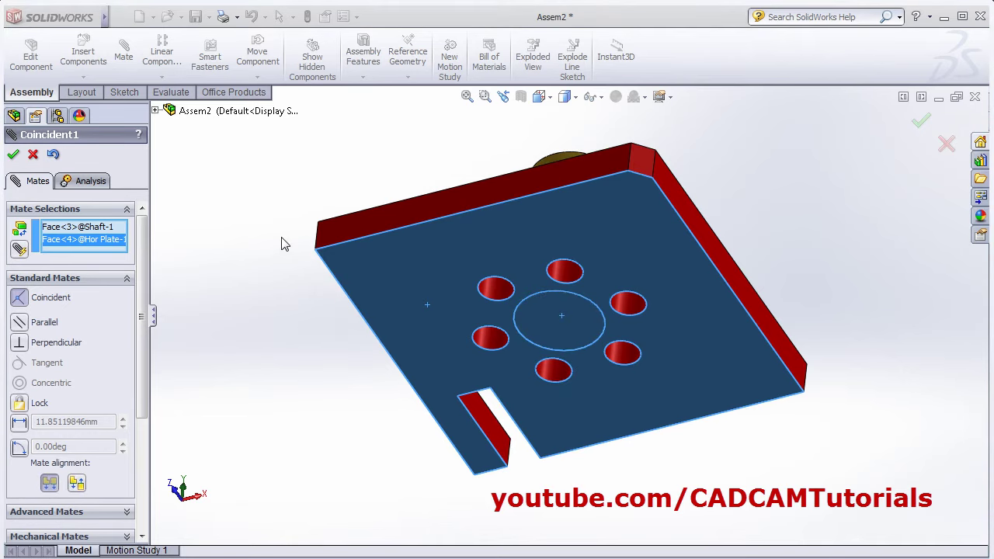
{"action": "left_click", "coordinate": [13, 156]}
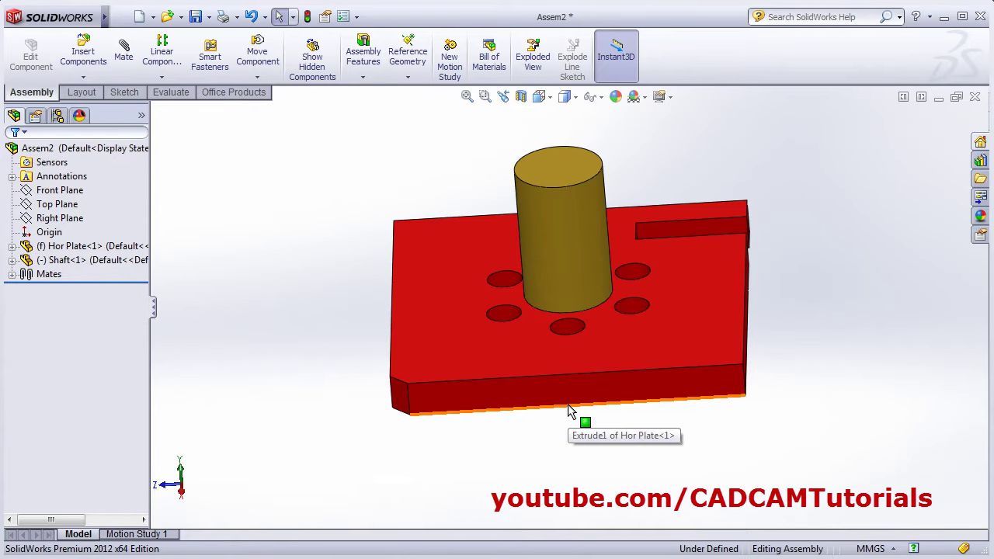
Orbit the view to inspect the shaft standing upright in the plate from above
{"action": "middle_click_drag", "start_coordinate": [572, 412], "coordinate": [588, 244]}
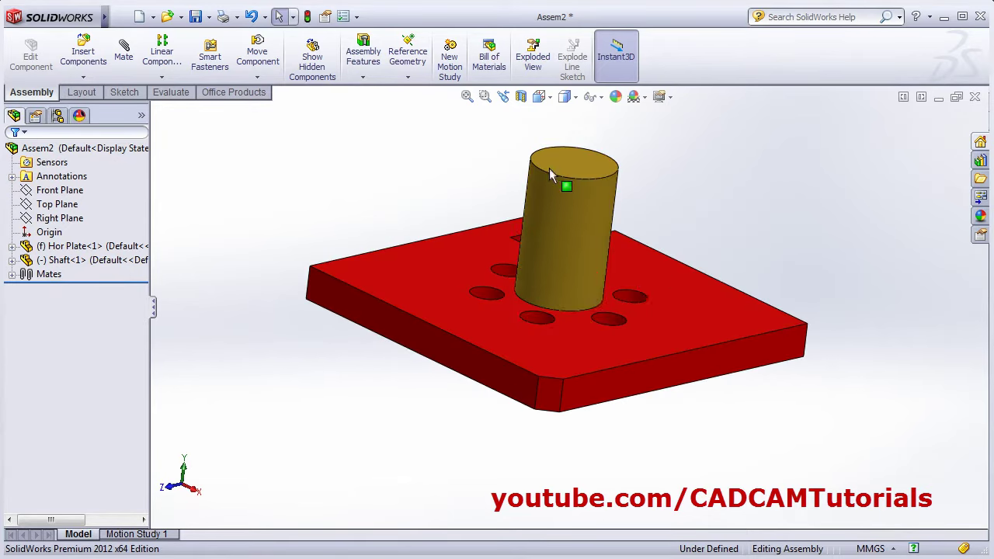
{"action": "middle_click_drag", "start_coordinate": [595, 259], "coordinate": [432, 311]}
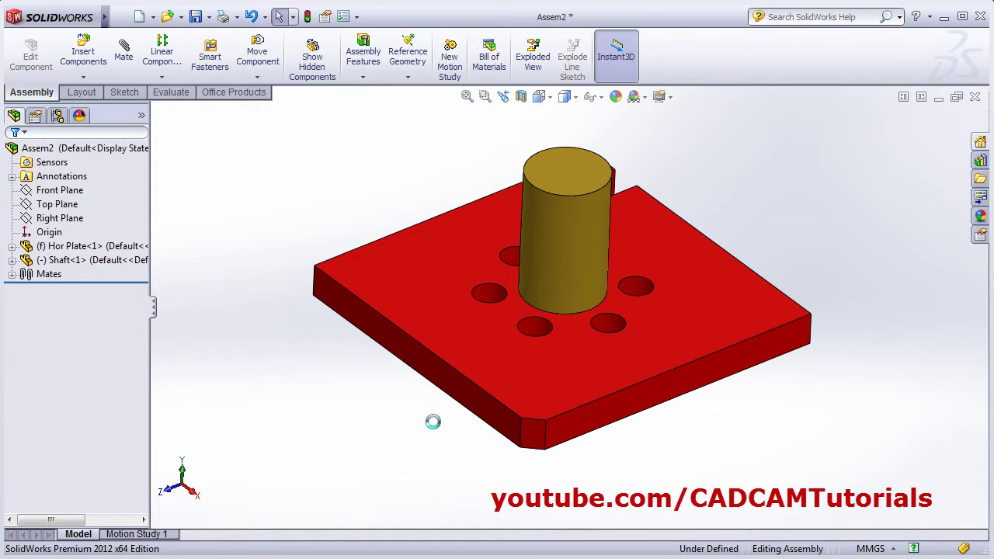
{"action": "middle_click_drag", "start_coordinate": [437, 432], "coordinate": [437, 423]}
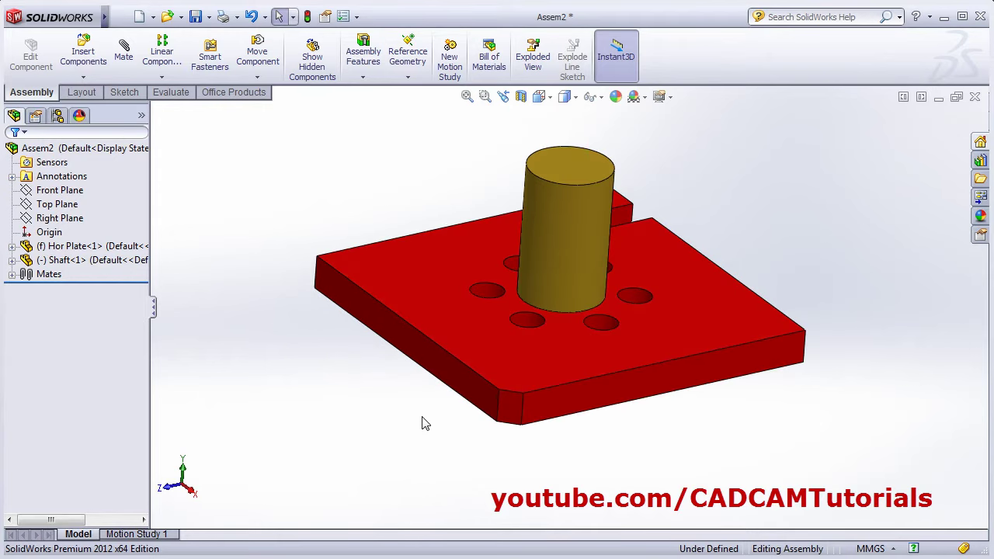
{"action": "middle_click_drag", "start_coordinate": [439, 402], "coordinate": [583, 409]}
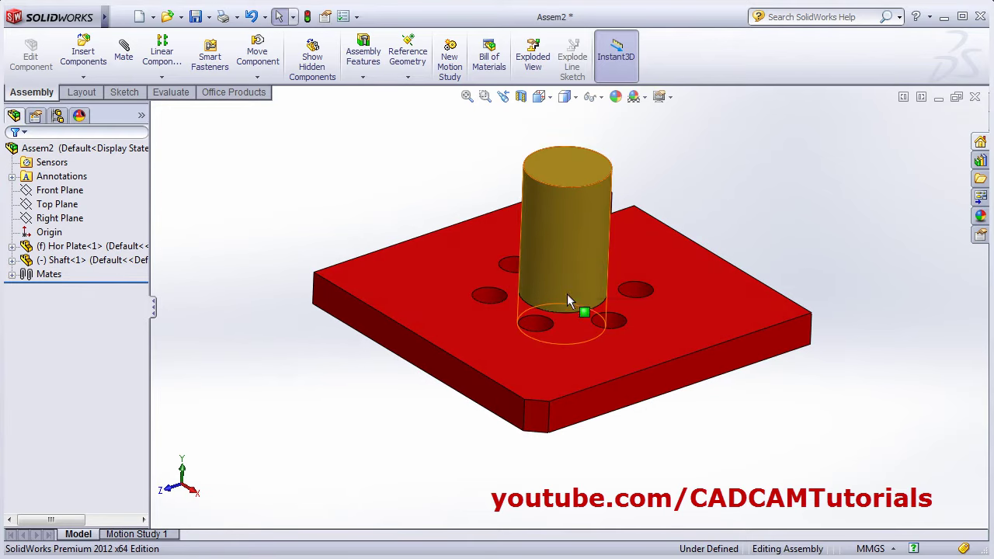
Mate the shaft's Right Plane parallel to the red plate's front face
{"action": "left_click", "coordinate": [124, 56]}
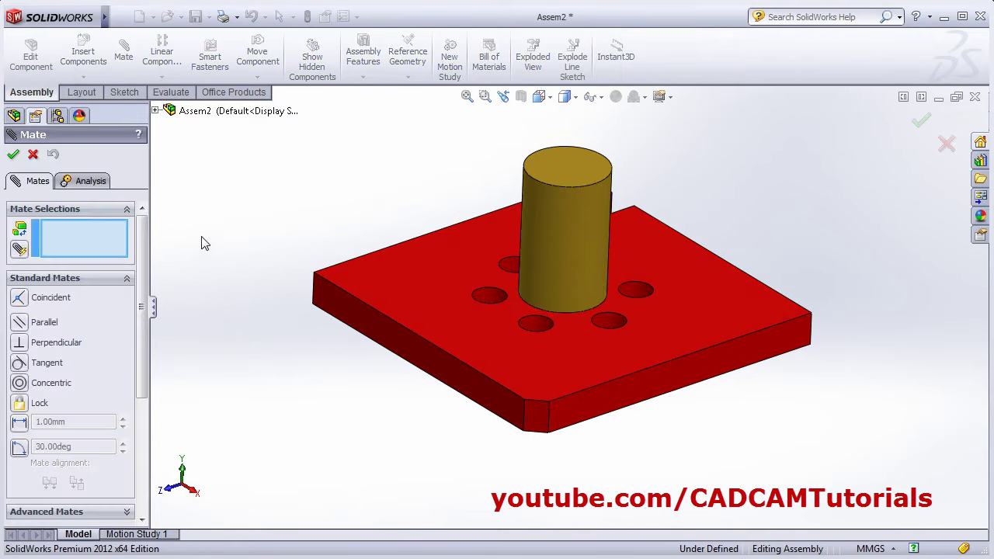
{"action": "middle_click_drag", "start_coordinate": [388, 310], "coordinate": [399, 321]}
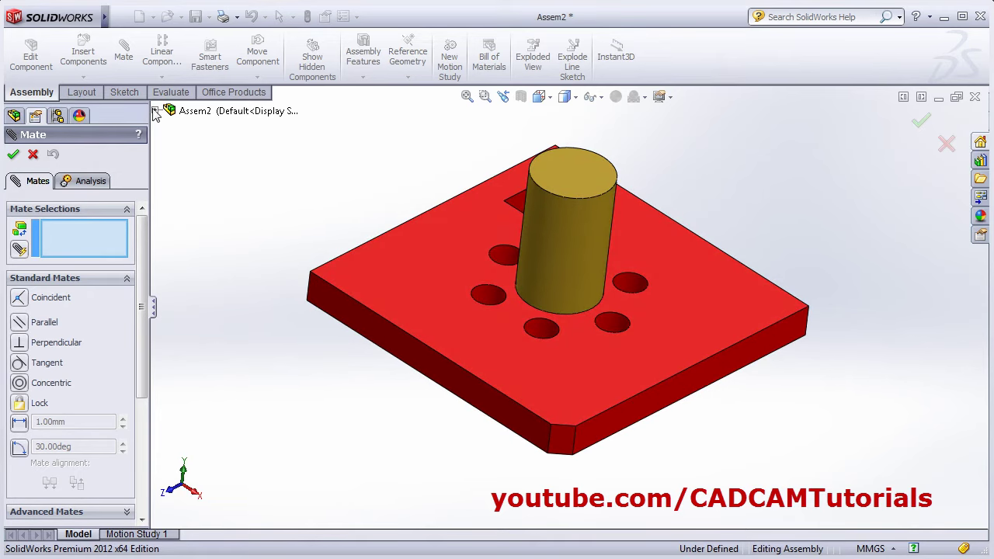
{"action": "left_click", "coordinate": [156, 111]}
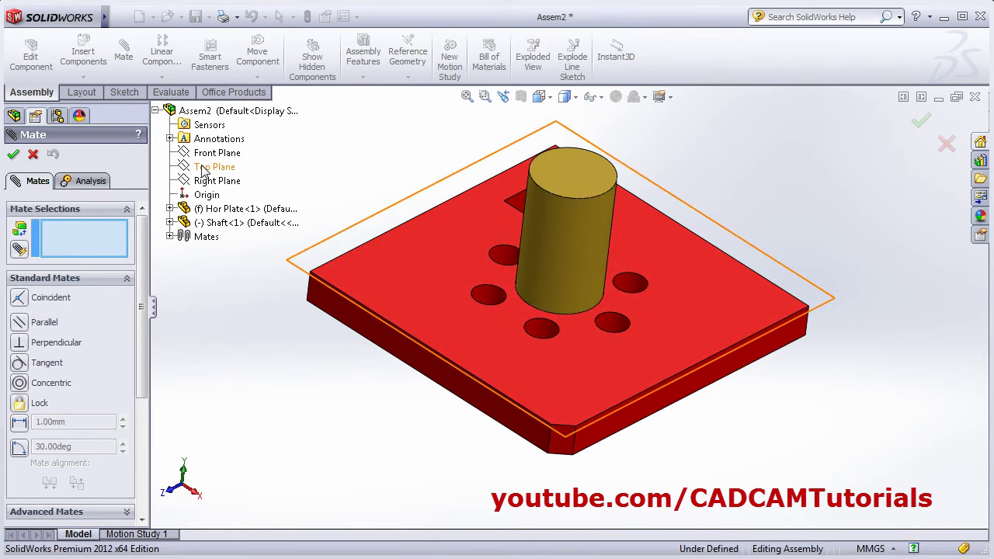
{"action": "left_click", "coordinate": [169, 223]}
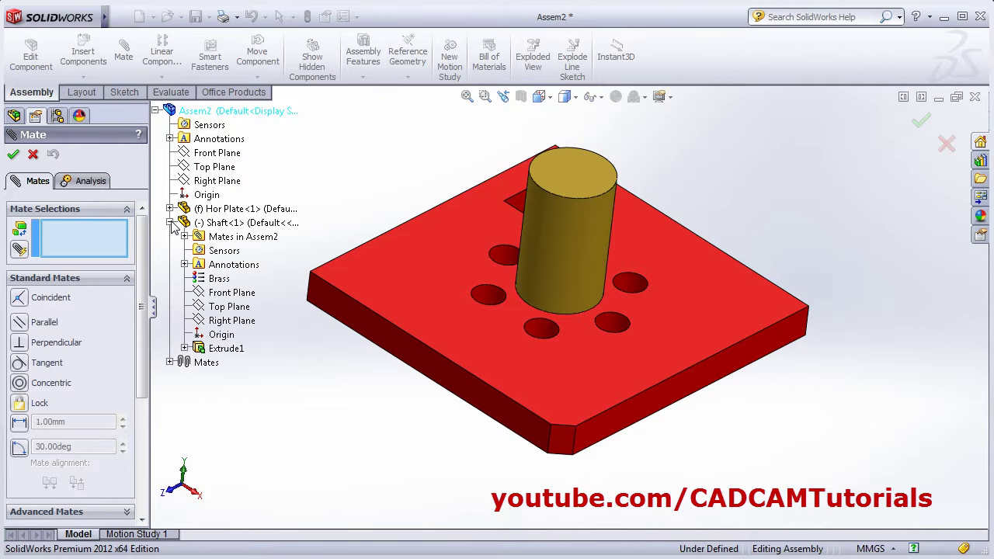
{"action": "left_click", "coordinate": [227, 322]}
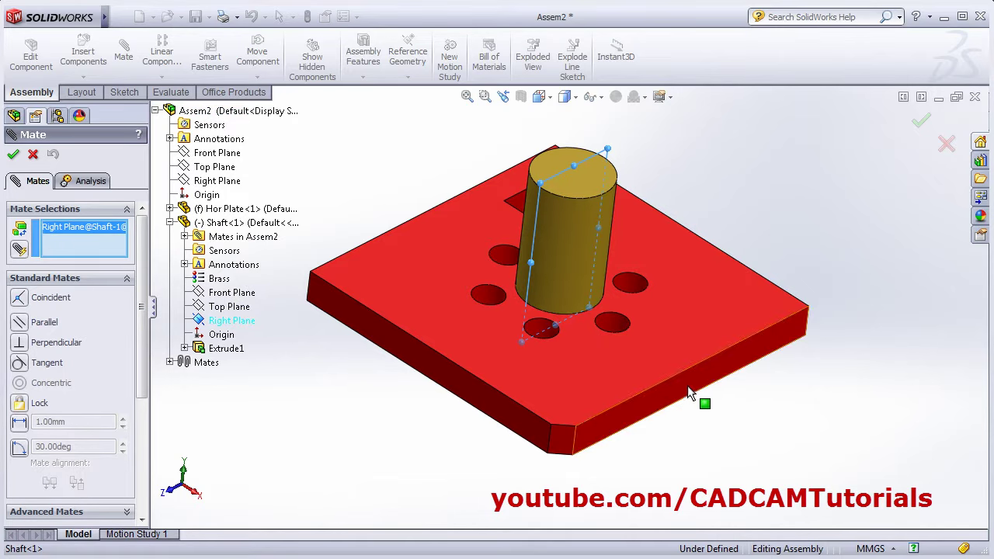
{"action": "left_click", "coordinate": [663, 393]}
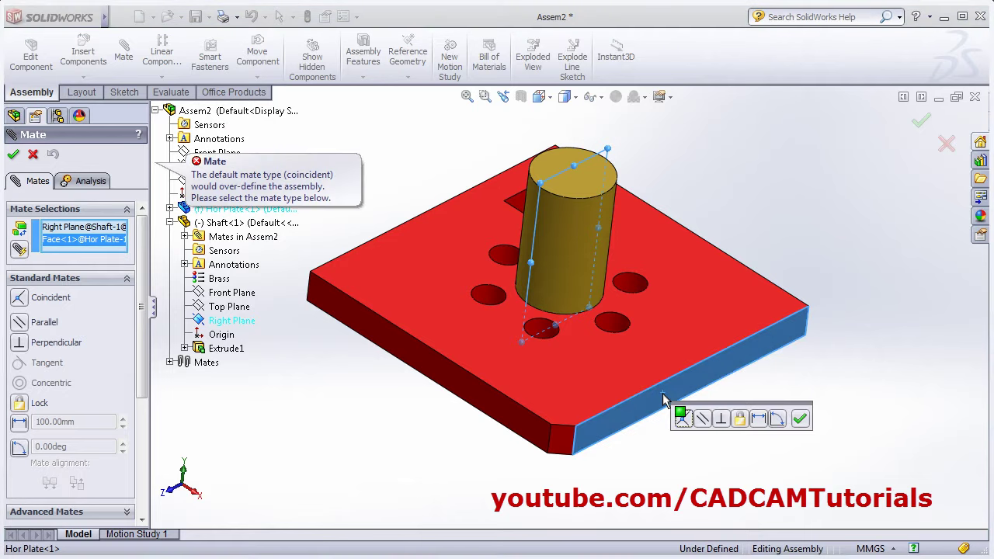
{"action": "left_click", "coordinate": [19, 324]}
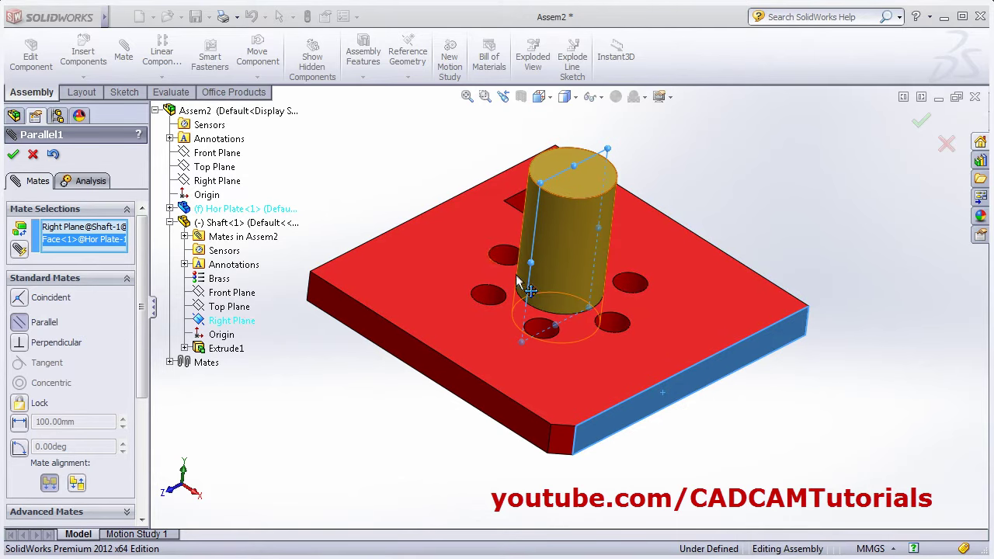
{"action": "left_click", "coordinate": [13, 154]}
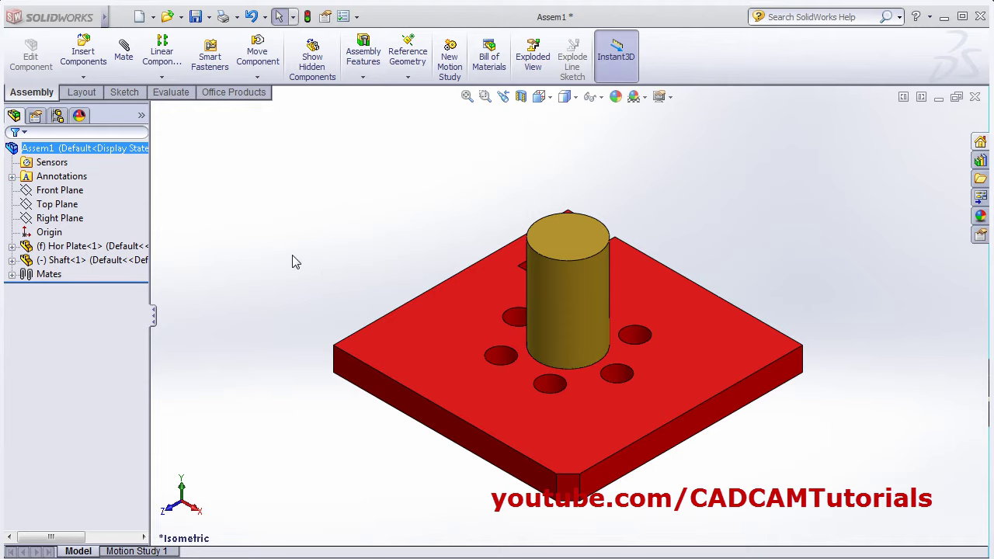
Insert the green Ver Plate part beside the red plate and fit the assembly in view
{"action": "left_click", "coordinate": [82, 54]}
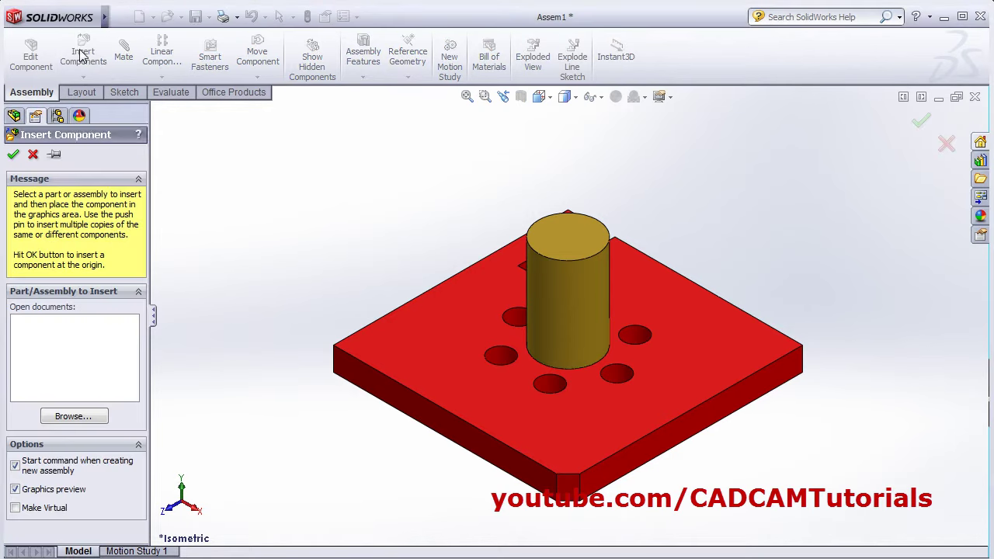
{"action": "left_click", "coordinate": [83, 419]}
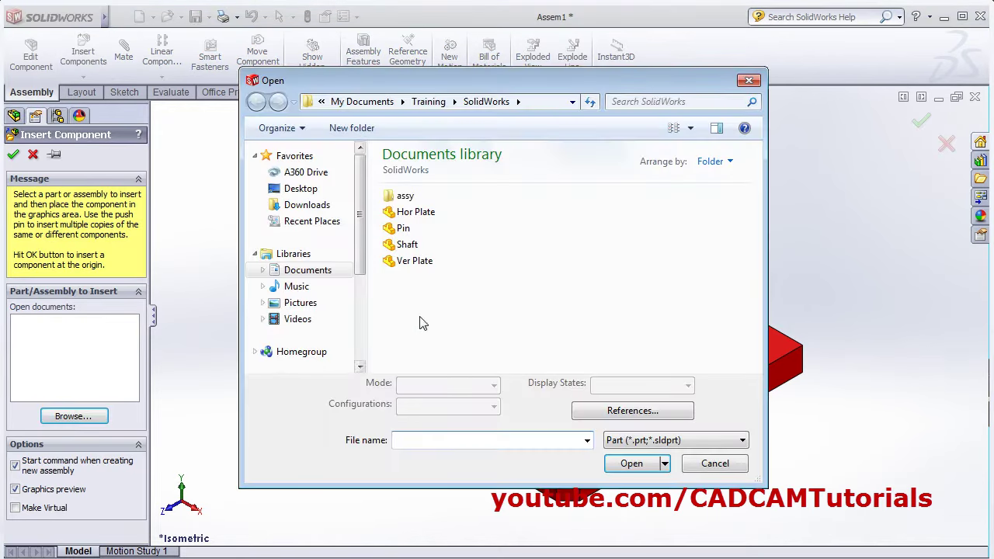
{"action": "left_click", "coordinate": [414, 261]}
{"action": "left_click", "coordinate": [643, 466]}
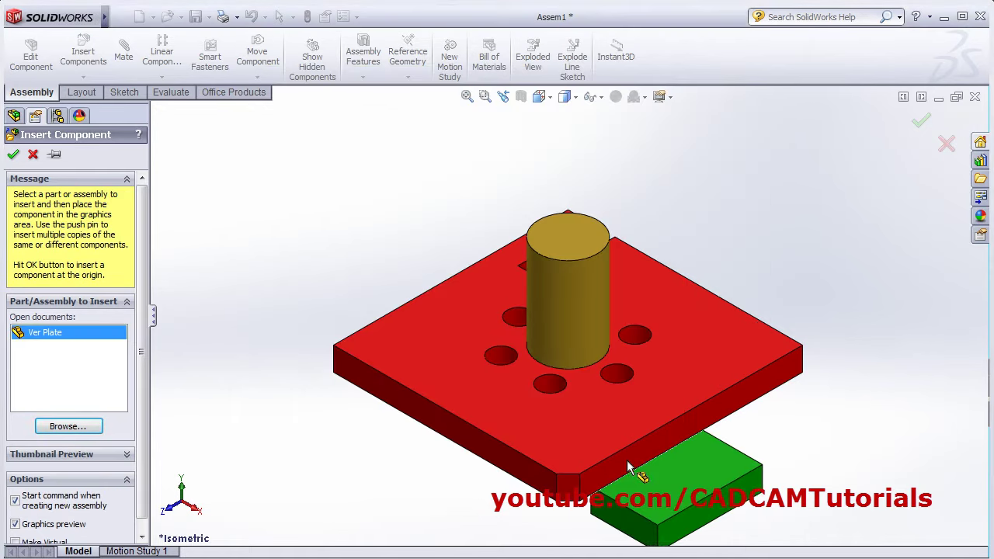
{"action": "left_click", "coordinate": [319, 237]}
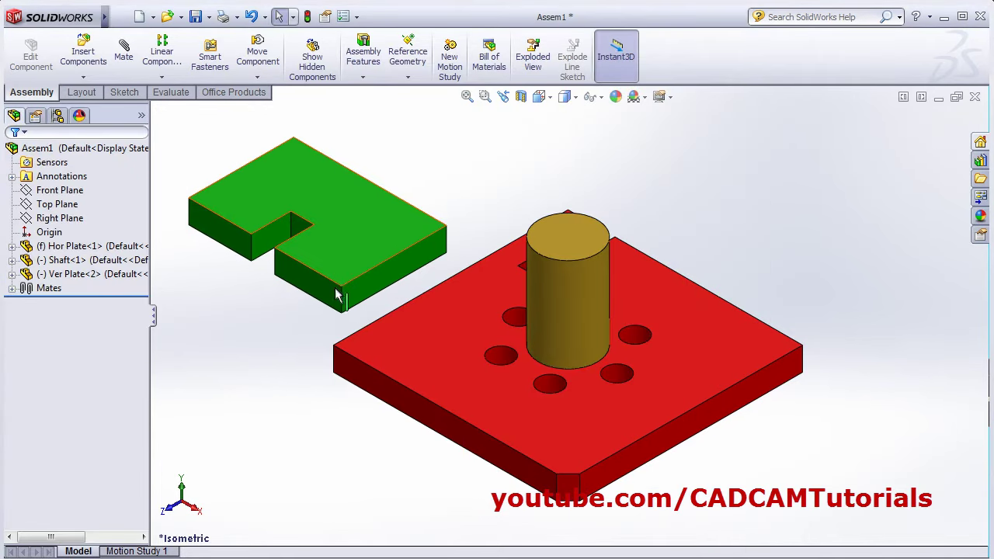
{"action": "key", "text": "f"}
{"action": "scroll", "coordinate": [347, 309], "scroll_direction": "down", "scroll_amount": 2}
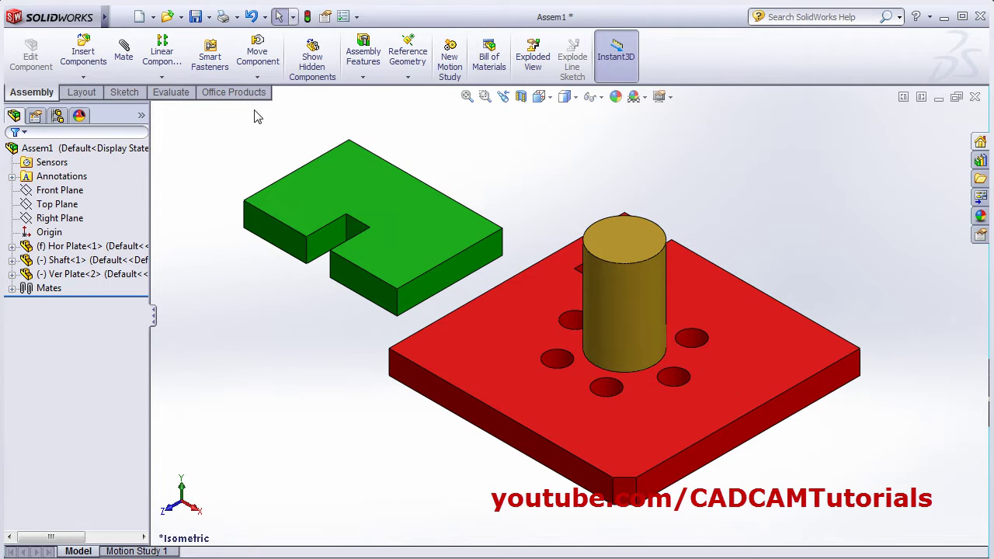
Rotate the green Ver Plate about one of its edges into a tilted orientation
{"action": "left_click", "coordinate": [259, 77]}
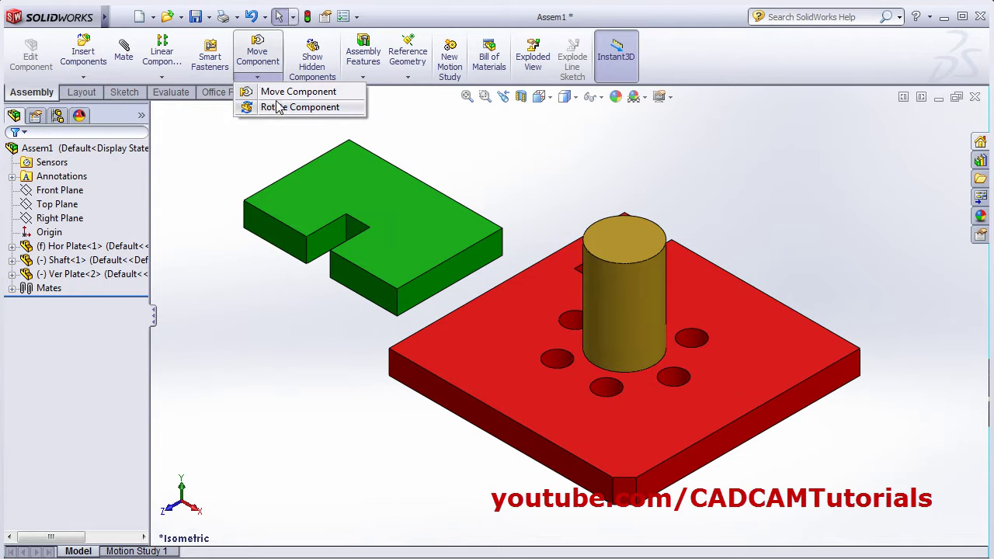
{"action": "left_click", "coordinate": [278, 110]}
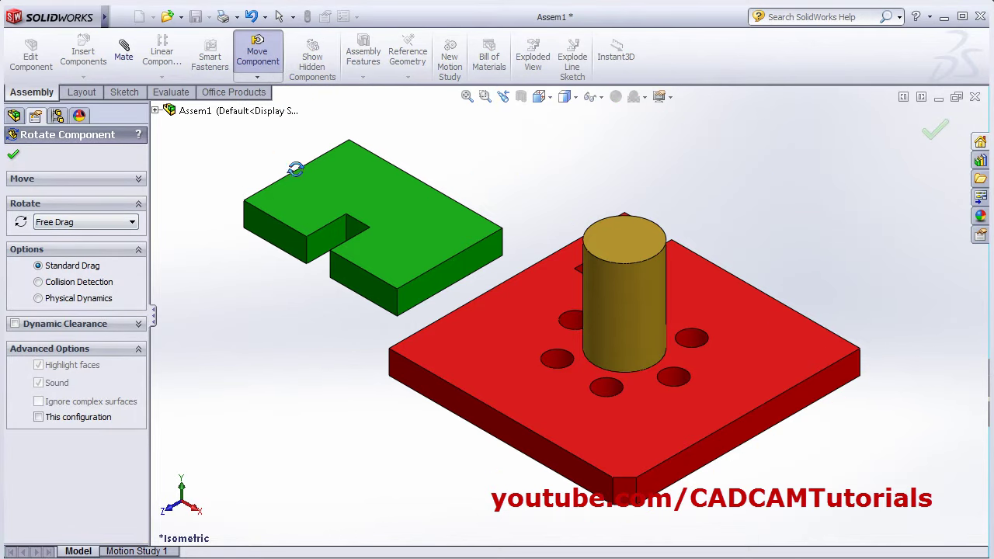
{"action": "left_click_drag", "start_coordinate": [317, 169], "coordinate": [433, 274]}
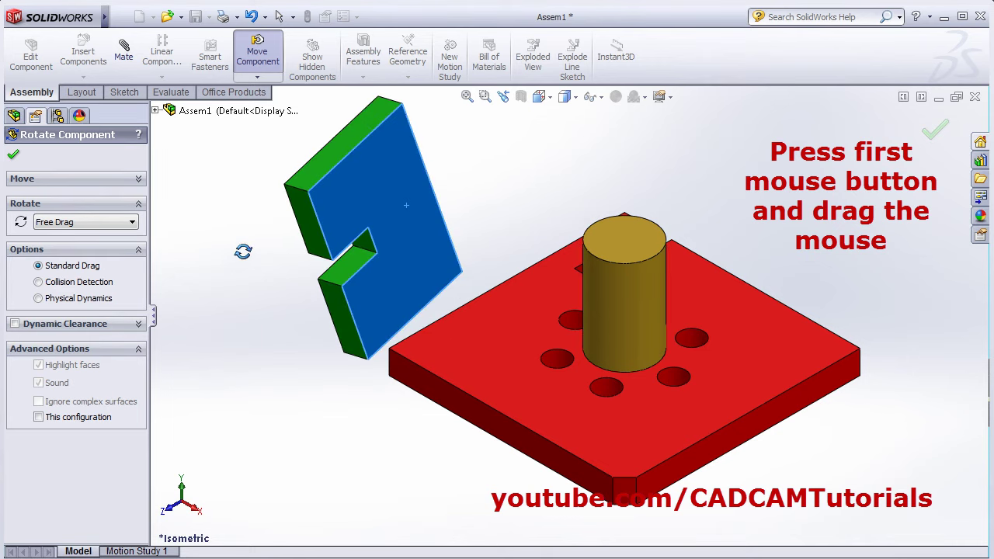
{"action": "left_click", "coordinate": [129, 222]}
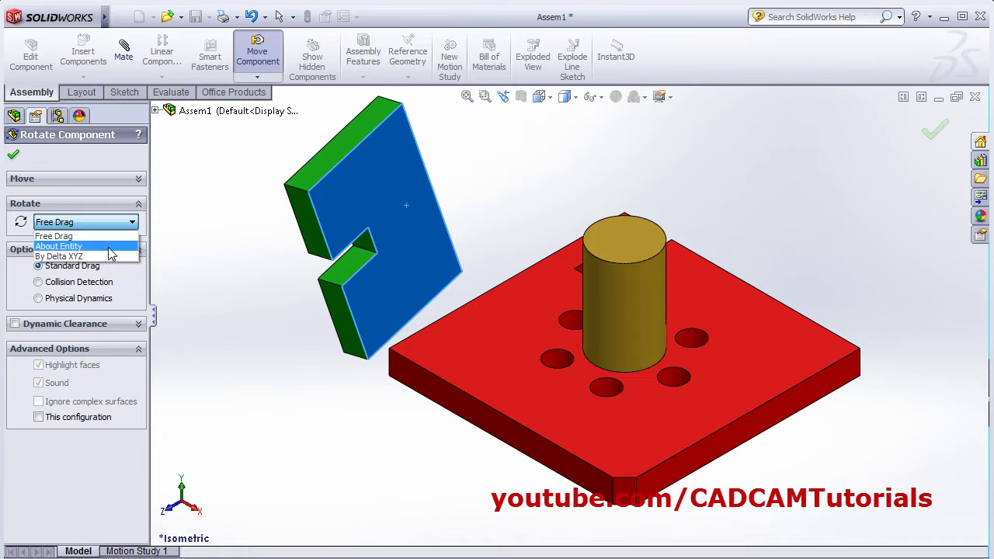
{"action": "left_click", "coordinate": [59, 246]}
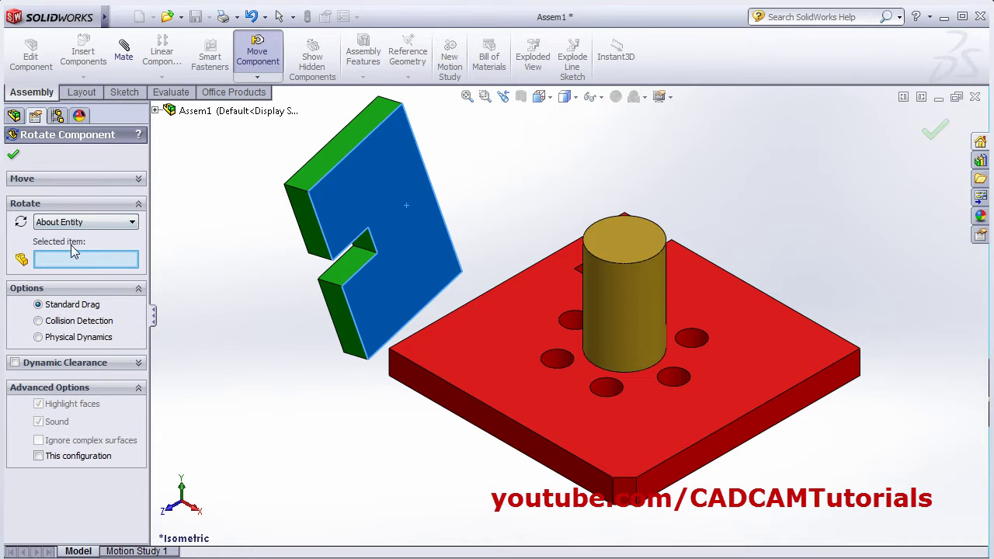
{"action": "left_click", "coordinate": [416, 326]}
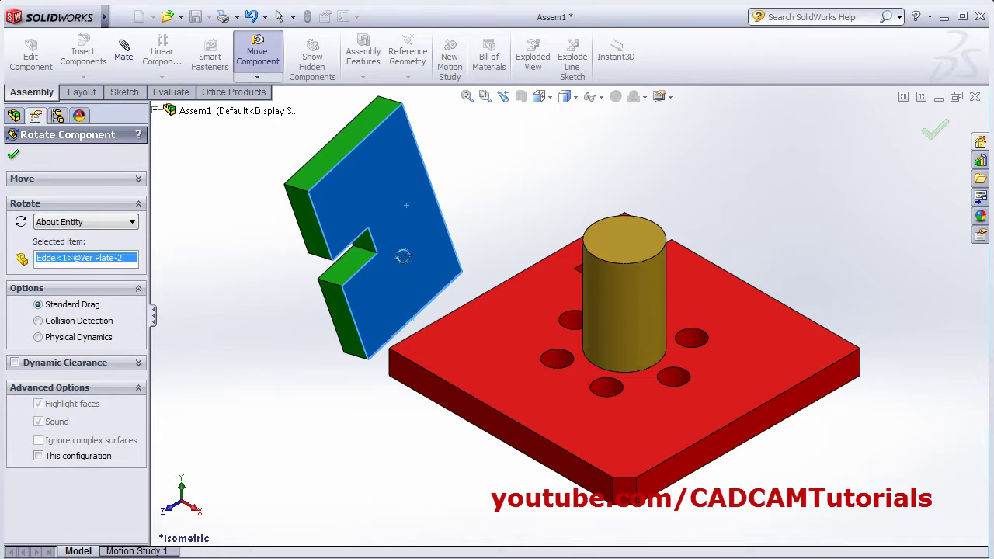
{"action": "left_click_drag", "start_coordinate": [384, 211], "coordinate": [288, 259]}
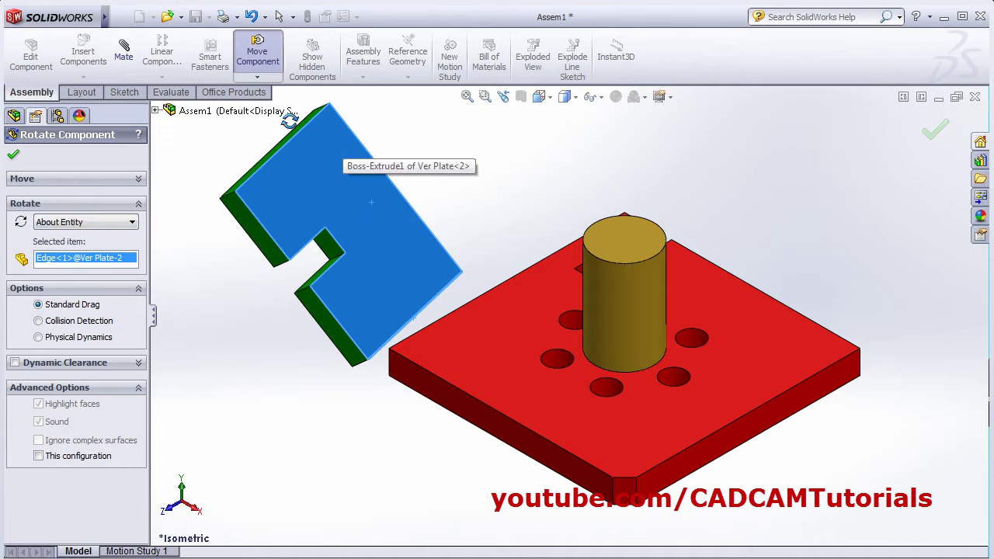
{"action": "left_click", "coordinate": [12, 154]}
Free-drag the green plate up-left to sit above the red plate's corner
{"action": "left_click", "coordinate": [257, 54]}
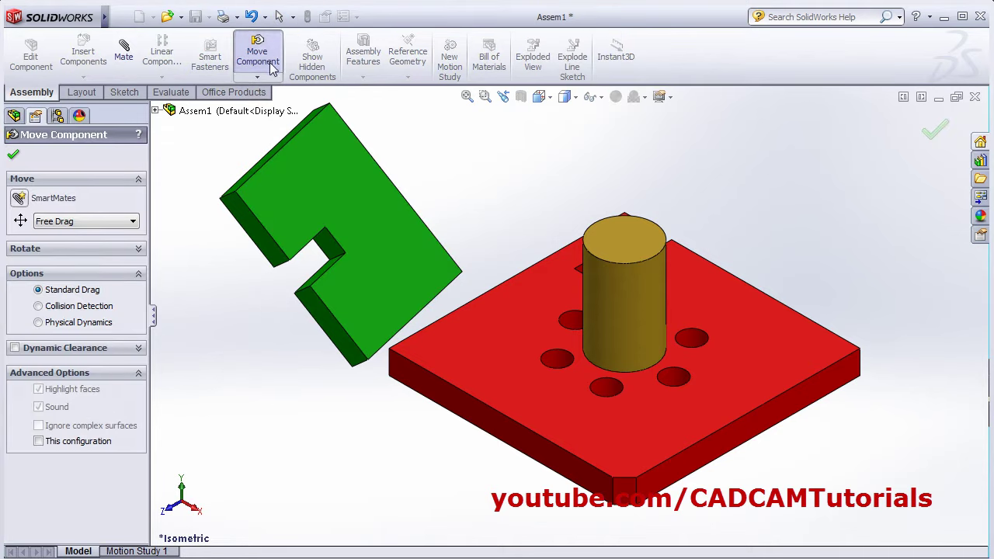
{"action": "left_click_drag", "start_coordinate": [368, 232], "coordinate": [446, 208]}
{"action": "left_click_drag", "start_coordinate": [544, 277], "coordinate": [405, 286]}
Move the green plate Along Entity using the red plate's front edge, up-left clear of the base
{"action": "left_click", "coordinate": [96, 225]}
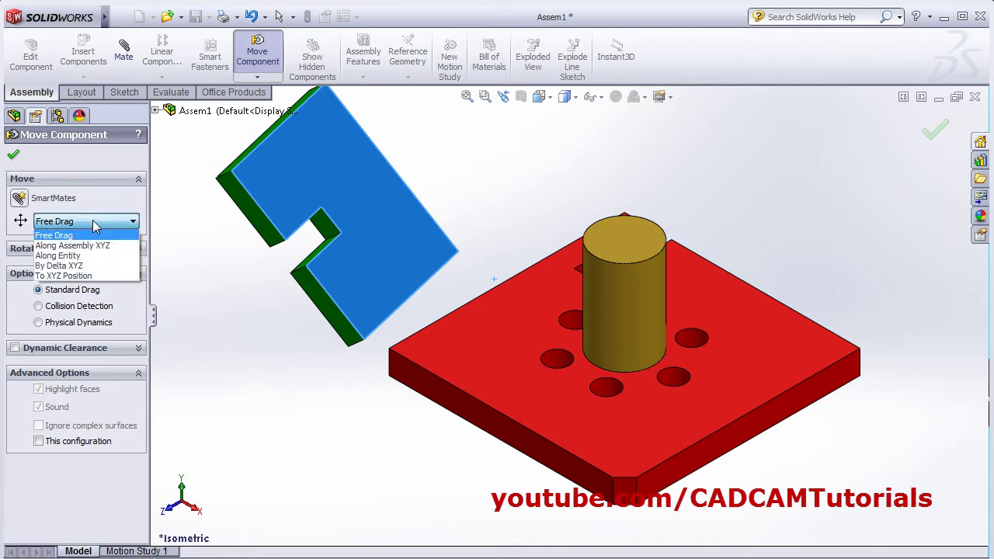
{"action": "left_click", "coordinate": [62, 256]}
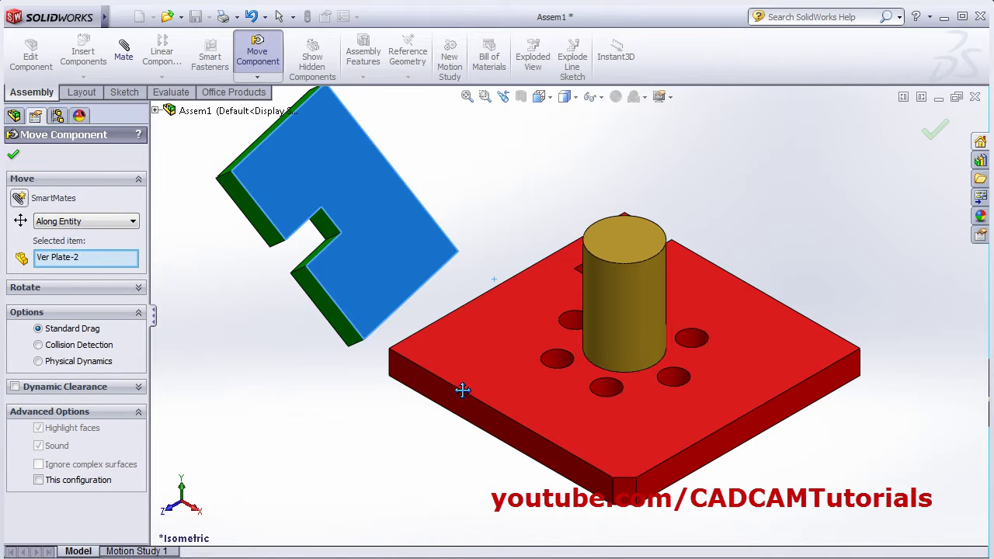
{"action": "right_click", "coordinate": [71, 263]}
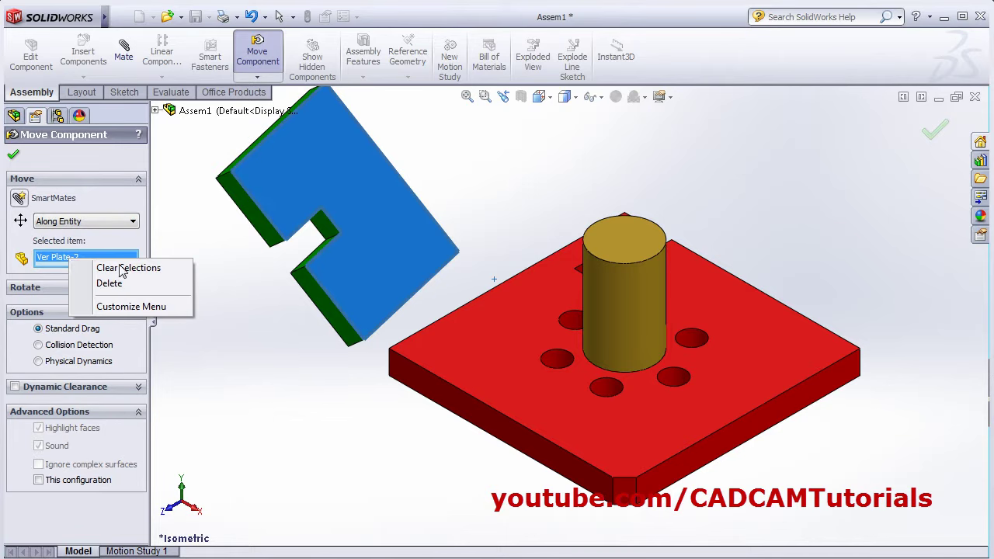
{"action": "left_click", "coordinate": [126, 266]}
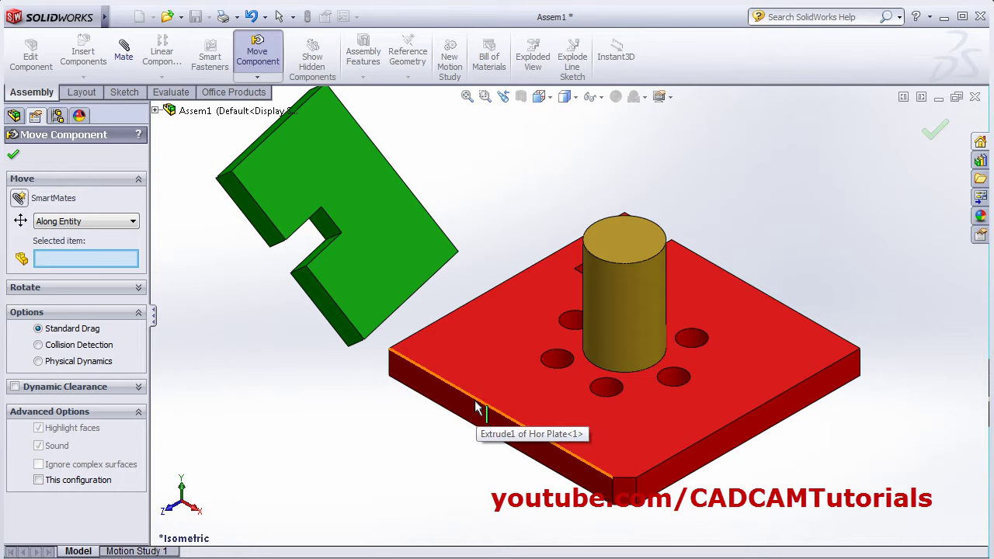
{"action": "left_click", "coordinate": [476, 402]}
{"action": "left_click_drag", "start_coordinate": [402, 303], "coordinate": [334, 259]}
{"action": "left_click", "coordinate": [85, 222]}
{"action": "left_click", "coordinate": [14, 158]}
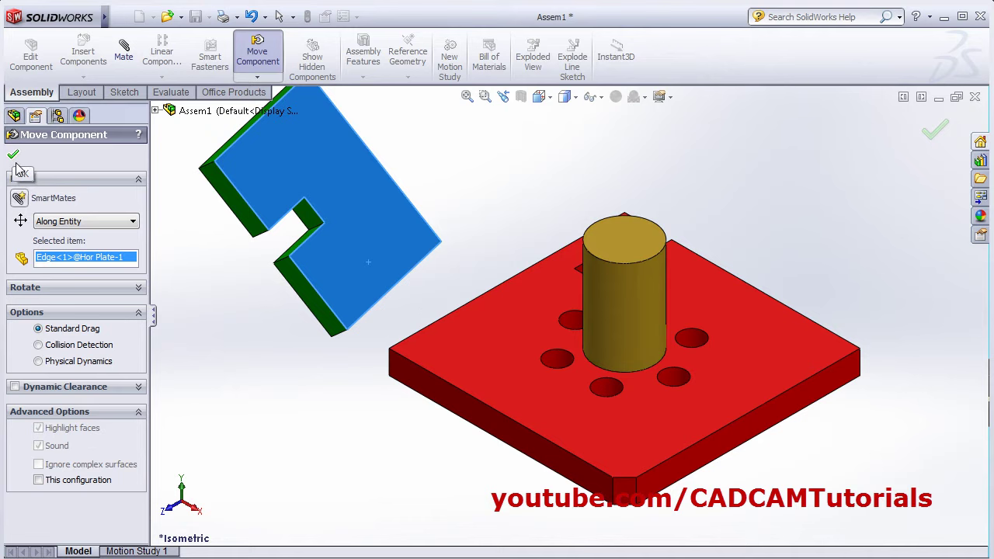
{"action": "left_click", "coordinate": [14, 157]}
Mate the green plate's slot face coincident with a red plate face
{"action": "scroll", "coordinate": [381, 353], "scroll_direction": "up", "scroll_amount": 2}
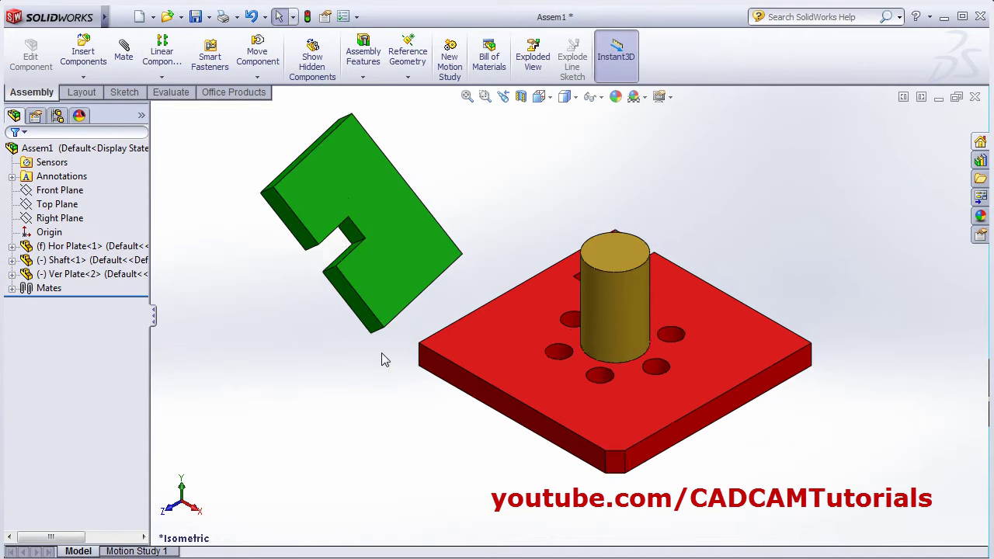
{"action": "middle_click_drag", "start_coordinate": [381, 352], "coordinate": [404, 303]}
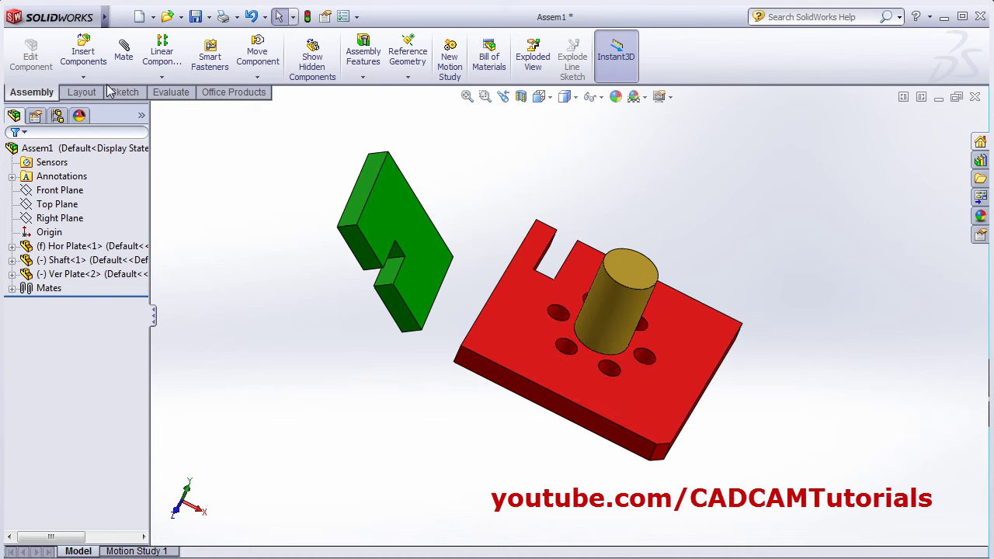
{"action": "left_click", "coordinate": [124, 51]}
{"action": "middle_click_drag", "start_coordinate": [404, 354], "coordinate": [470, 261]}
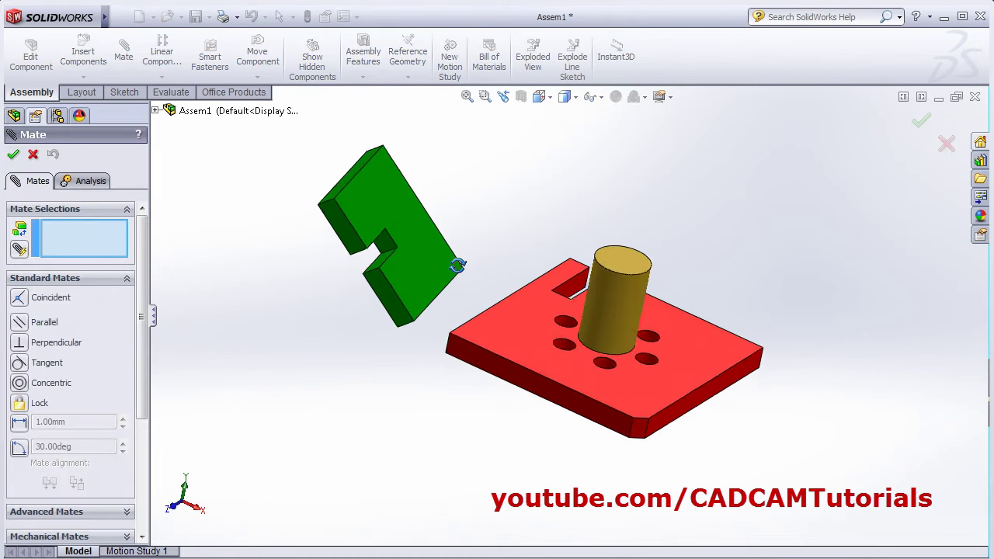
{"action": "scroll", "coordinate": [470, 262], "scroll_direction": "up", "scroll_amount": 2}
{"action": "scroll", "coordinate": [471, 261], "scroll_direction": "down", "scroll_amount": 5}
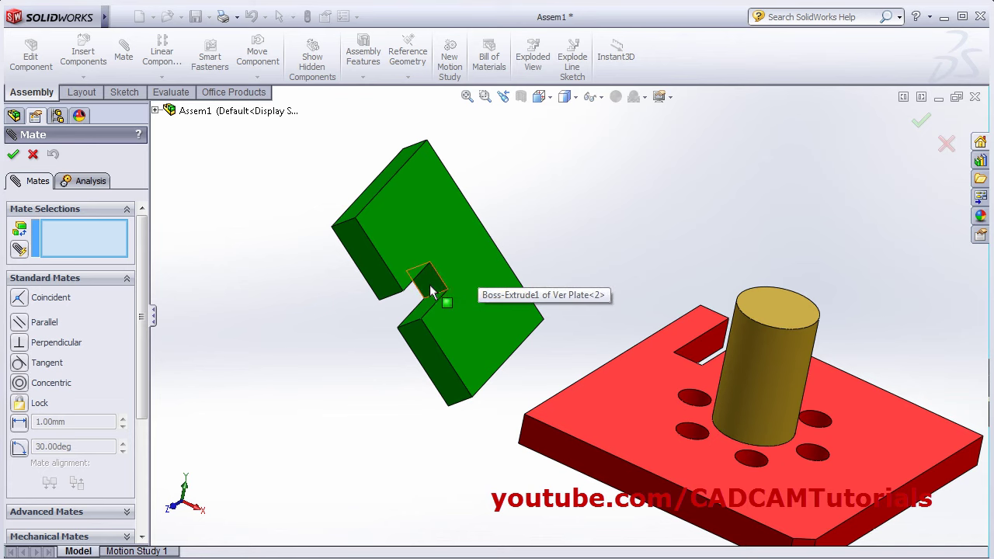
{"action": "left_click", "coordinate": [430, 289]}
{"action": "middle_click_drag", "start_coordinate": [709, 366], "coordinate": [761, 366]}
{"action": "left_click", "coordinate": [771, 365]}
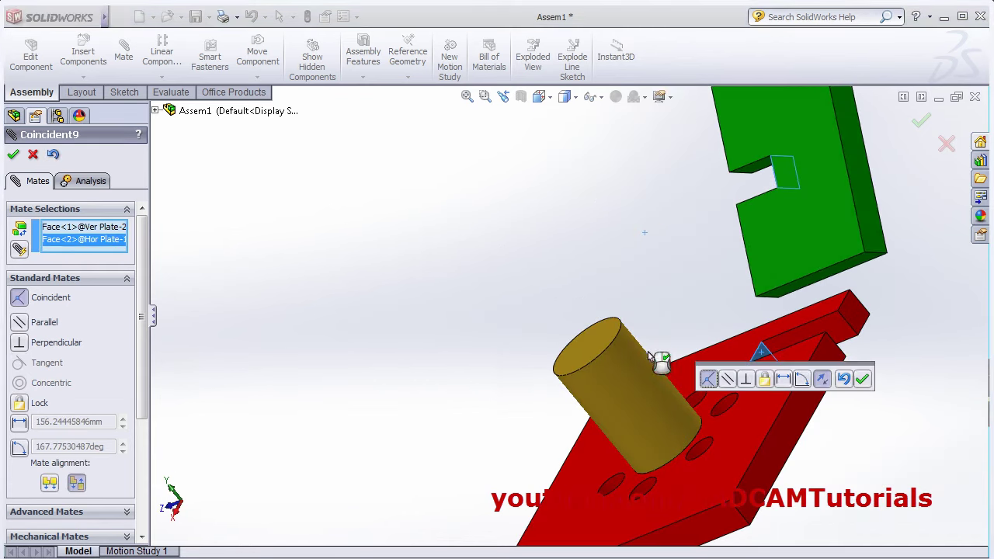
{"action": "middle_click_drag", "start_coordinate": [549, 370], "coordinate": [569, 349]}
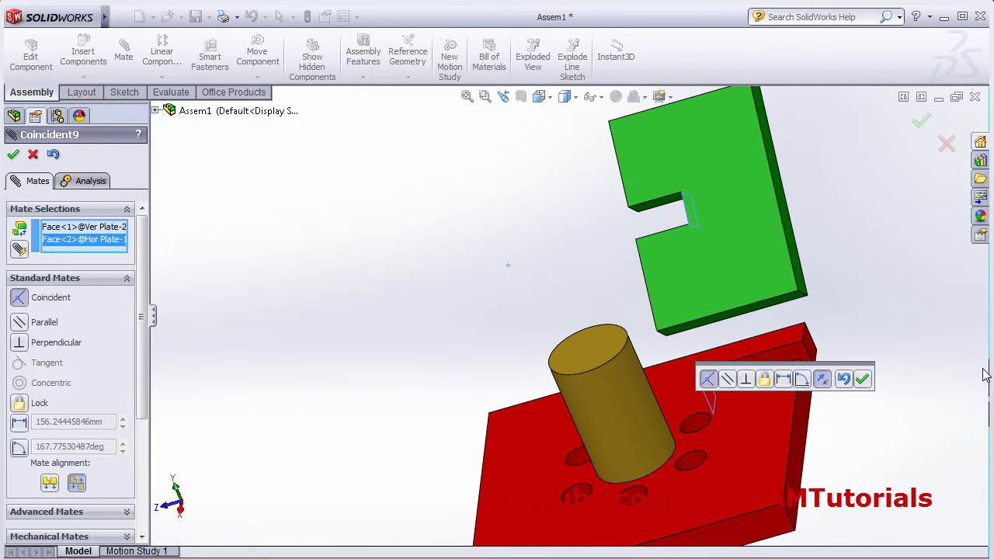
{"action": "left_click", "coordinate": [864, 380]}
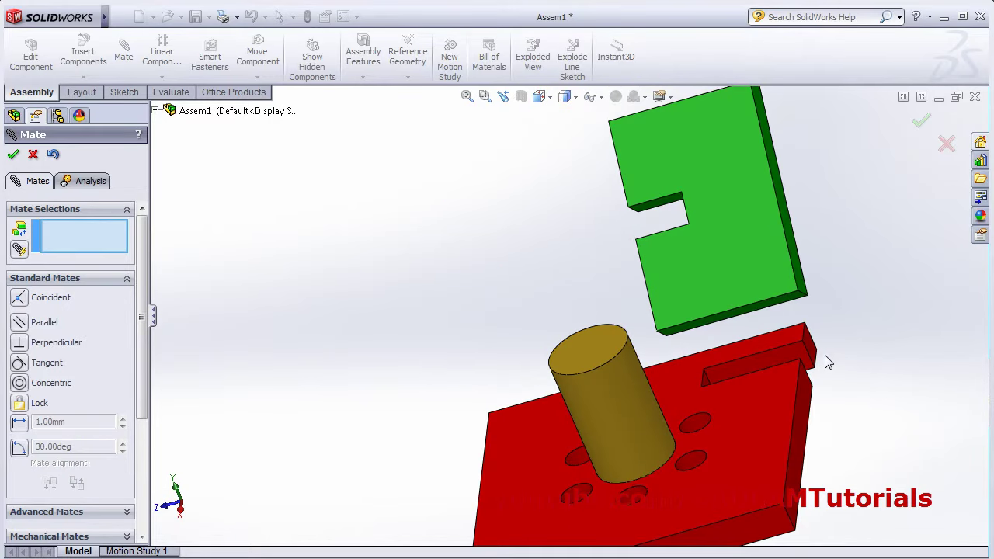
Add a coincident mate pressing another green plate face against the red plate
{"action": "left_click", "coordinate": [738, 262]}
{"action": "middle_click_drag", "start_coordinate": [740, 265], "coordinate": [807, 406]}
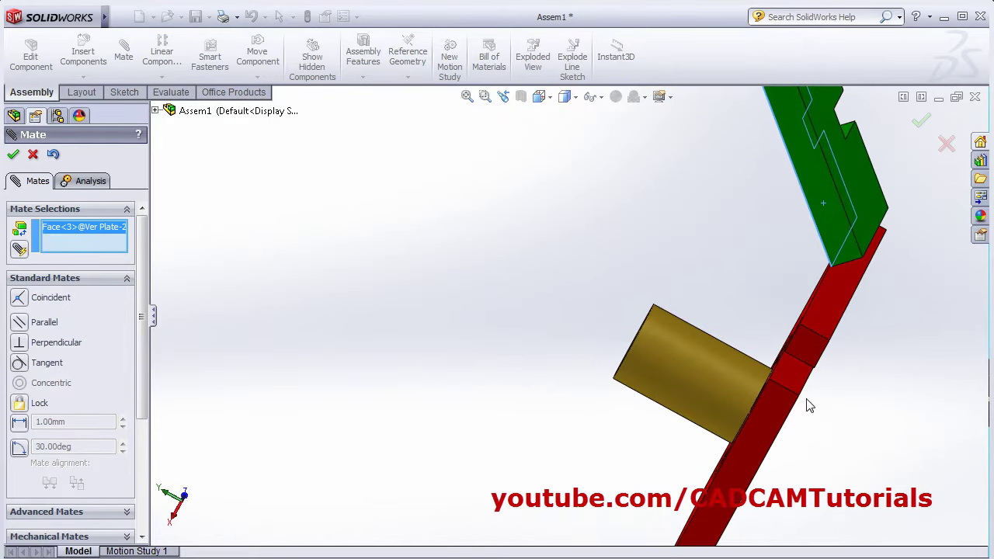
{"action": "left_click", "coordinate": [794, 377]}
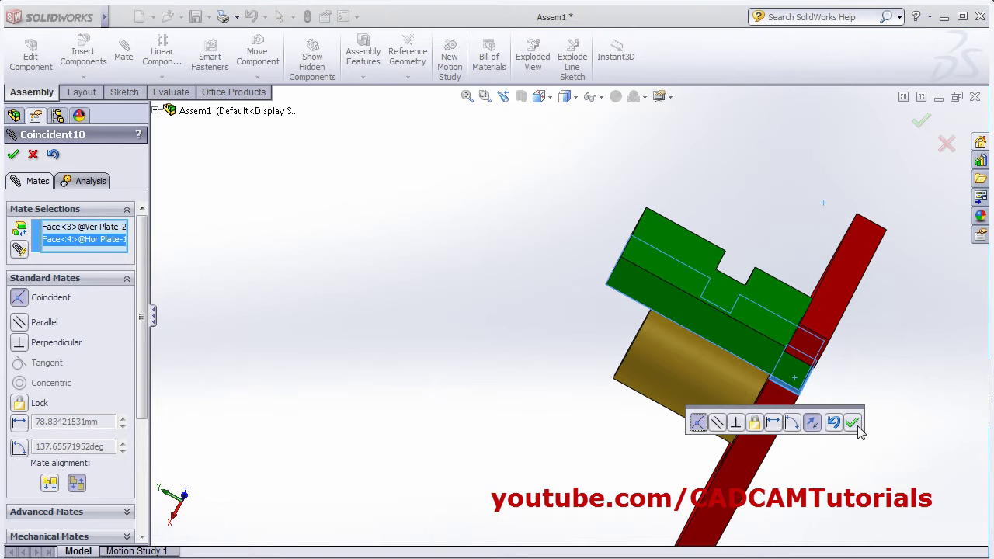
{"action": "left_click", "coordinate": [853, 420]}
Add a second coincident mate between the slot face and the red plate, then finish mating
{"action": "middle_click_drag", "start_coordinate": [803, 354], "coordinate": [711, 431]}
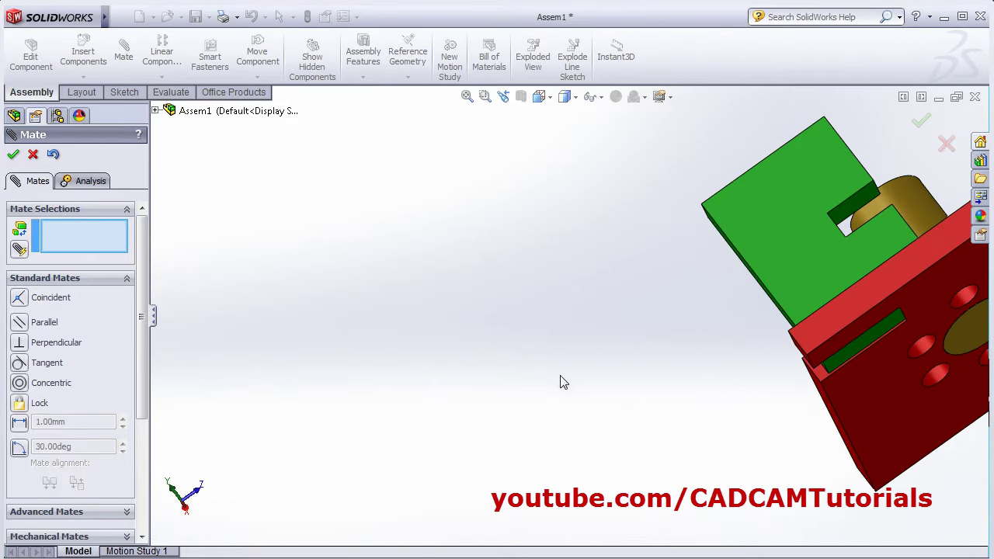
{"action": "left_click", "coordinate": [467, 96]}
{"action": "scroll", "coordinate": [531, 269], "scroll_direction": "down", "scroll_amount": 3}
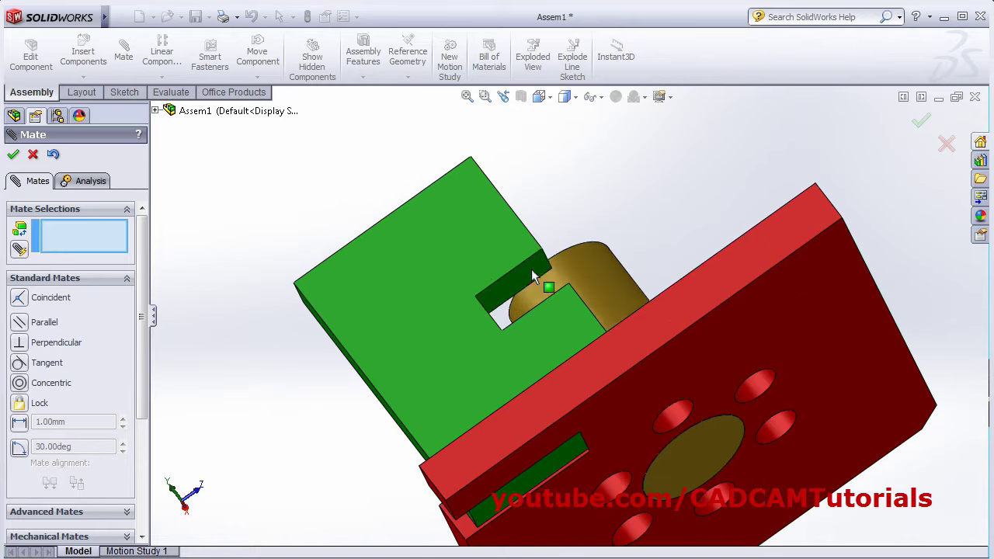
{"action": "left_click", "coordinate": [521, 277]}
{"action": "scroll", "coordinate": [522, 302], "scroll_direction": "up", "scroll_amount": 3}
{"action": "middle_click_drag", "start_coordinate": [522, 302], "coordinate": [707, 313]}
{"action": "left_click", "coordinate": [708, 312]}
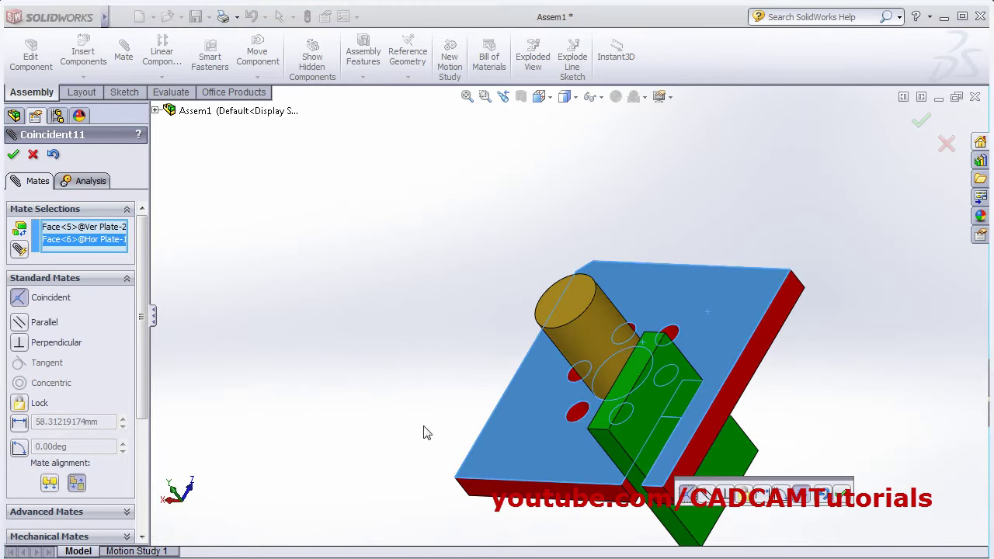
{"action": "left_click", "coordinate": [842, 497]}
{"action": "middle_click_drag", "start_coordinate": [575, 443], "coordinate": [736, 546]}
{"action": "middle_click_drag", "start_coordinate": [595, 433], "coordinate": [587, 452]}
{"action": "left_click", "coordinate": [13, 155]}
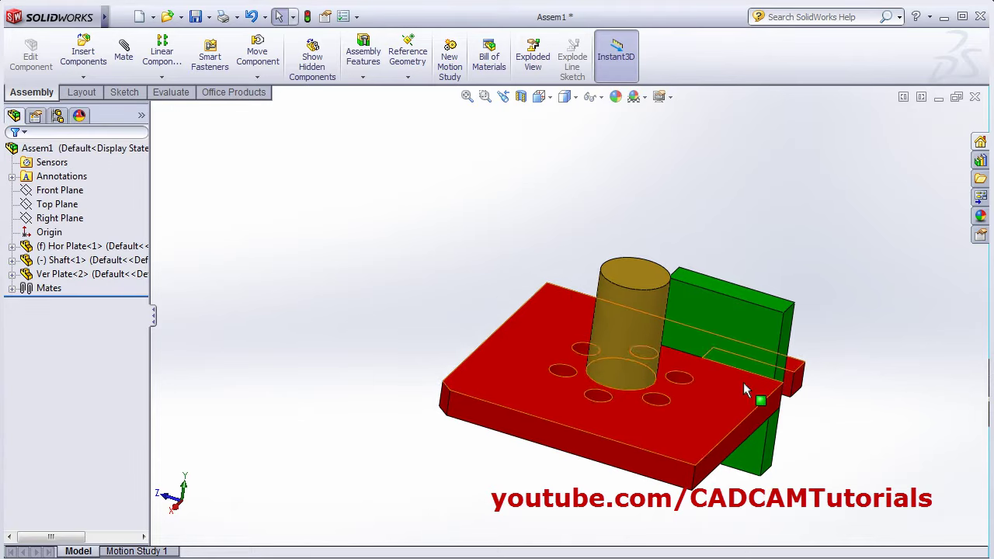
Delete the Coincident9, Coincident10 and Coincident11 mates from the Mates folder, confirming Yes to All
{"action": "middle_click_drag", "start_coordinate": [761, 399], "coordinate": [800, 316]}
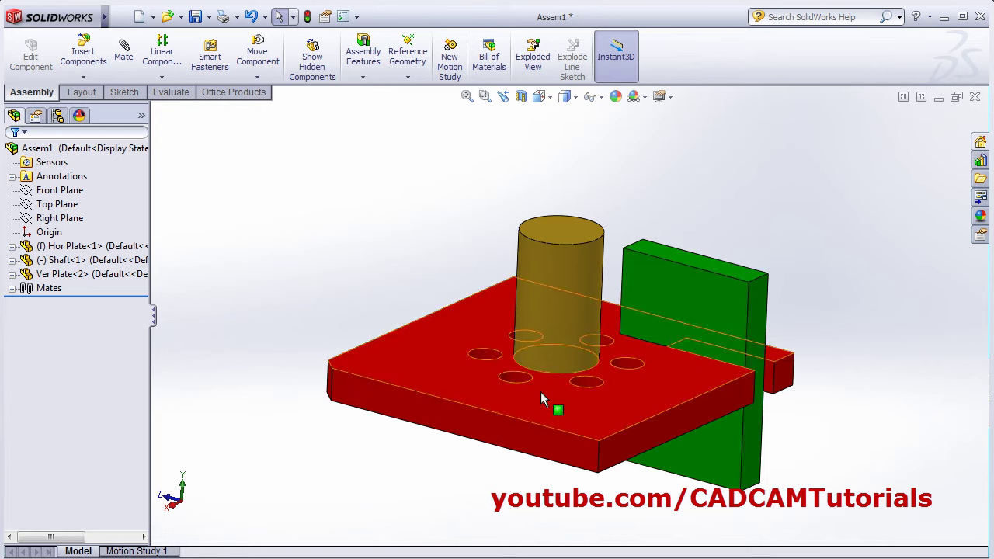
{"action": "left_click", "coordinate": [12, 288]}
{"action": "left_click", "coordinate": [67, 344]}
{"action": "right_click", "coordinate": [64, 350]}
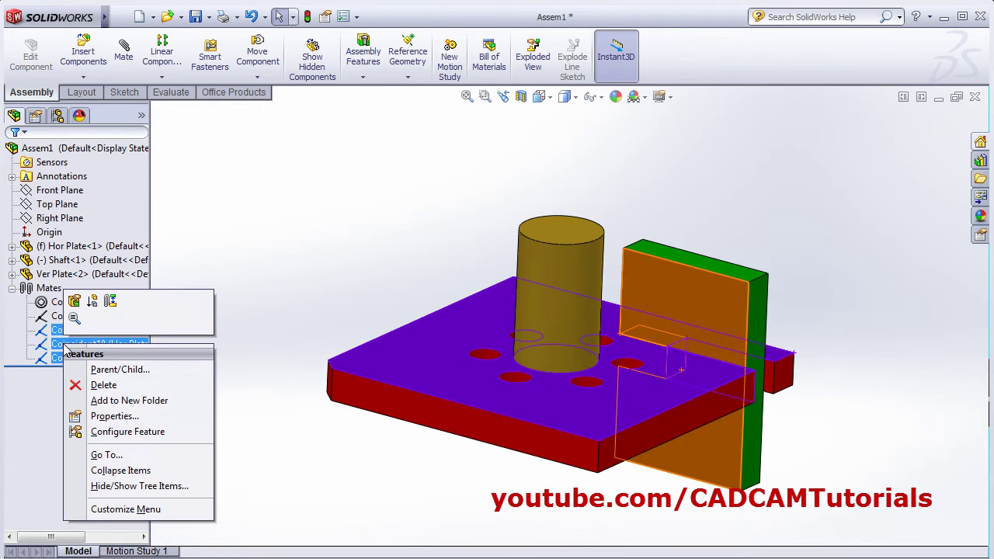
{"action": "left_click", "coordinate": [100, 382]}
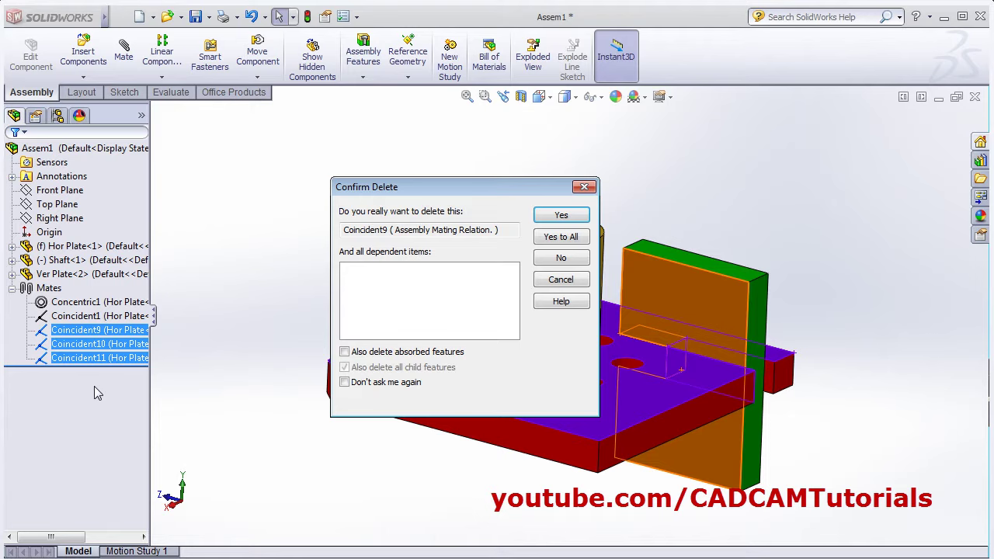
{"action": "left_click", "coordinate": [561, 236]}
Mate the green plate's bottom edge coincident with the red plate's edge
{"action": "left_click", "coordinate": [124, 50]}
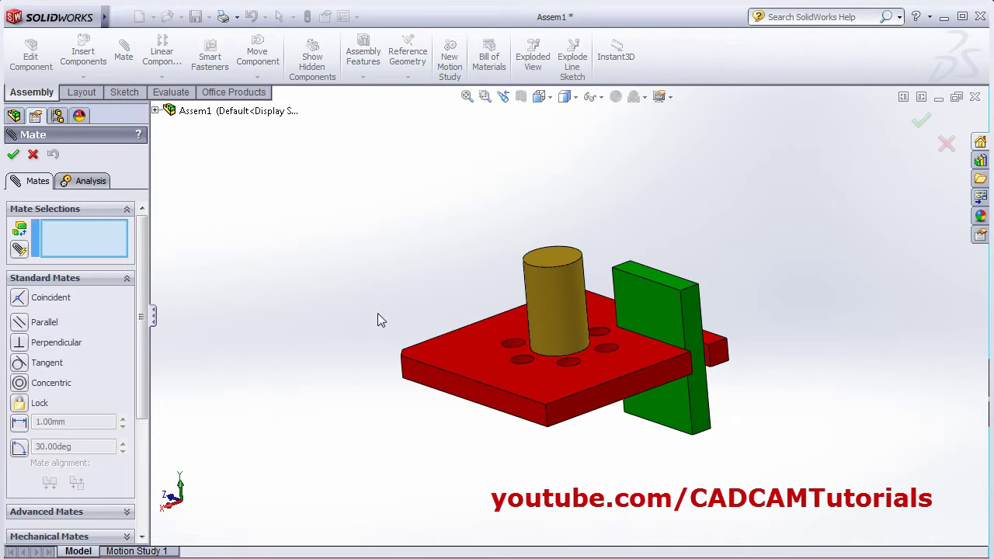
{"action": "scroll", "coordinate": [696, 464], "scroll_direction": "down", "scroll_amount": 5}
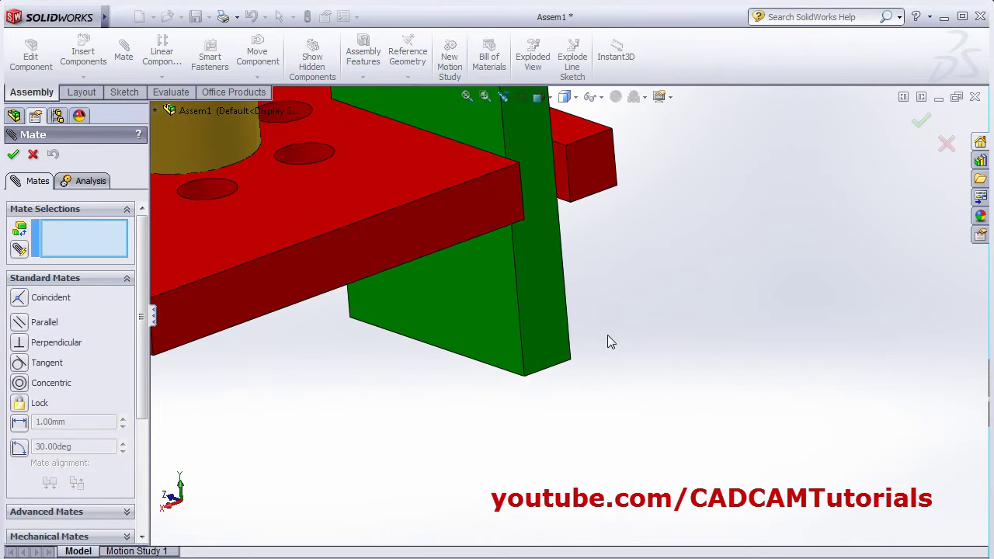
{"action": "middle_click_drag", "start_coordinate": [631, 345], "coordinate": [357, 319]}
{"action": "left_click", "coordinate": [460, 339]}
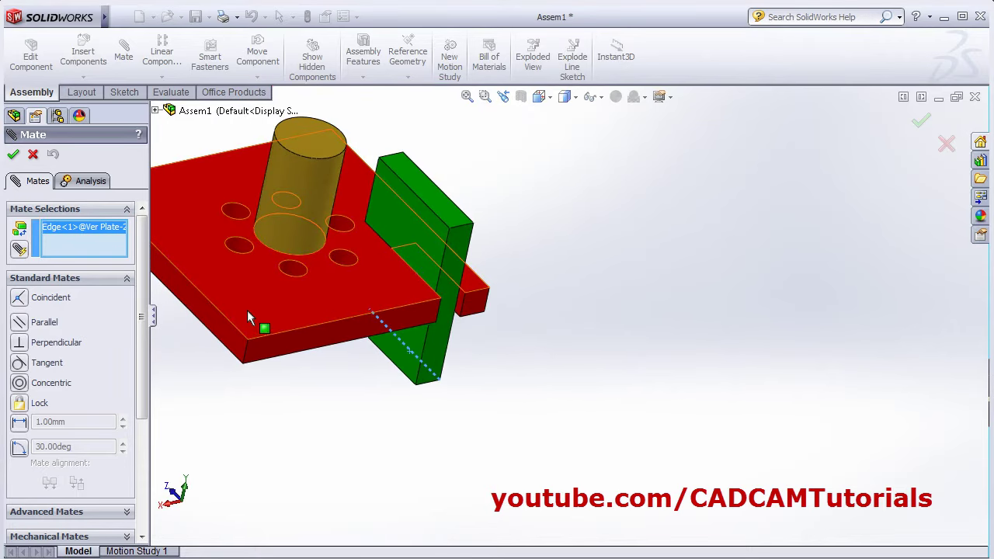
{"action": "left_click", "coordinate": [220, 311]}
{"action": "middle_click_drag", "start_coordinate": [223, 310], "coordinate": [274, 402]}
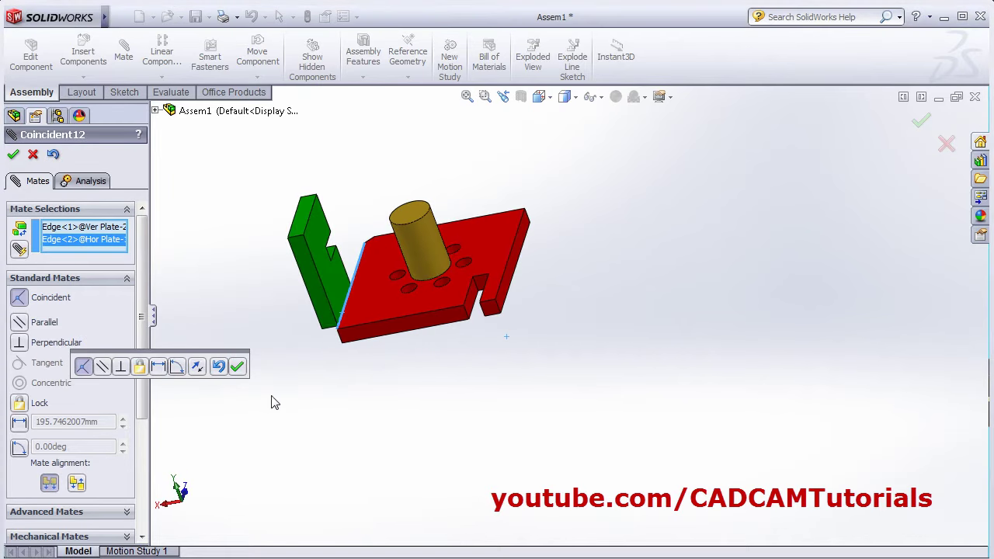
{"action": "left_click", "coordinate": [241, 370]}
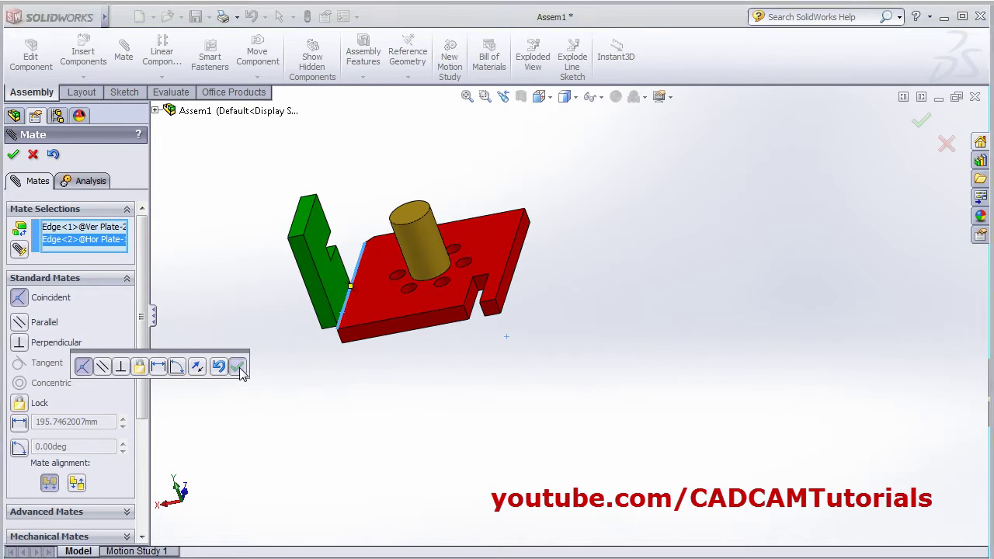
Make the green plate's face perpendicular to the red plate's top face
{"action": "left_click", "coordinate": [332, 283]}
{"action": "left_click", "coordinate": [382, 298]}
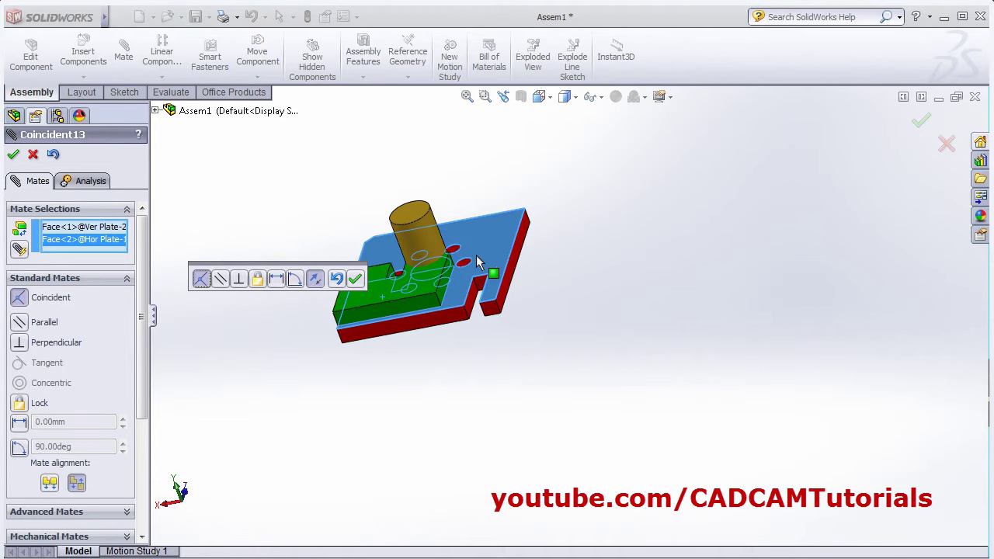
{"action": "left_click", "coordinate": [238, 279]}
{"action": "scroll", "coordinate": [439, 334], "scroll_direction": "down", "scroll_amount": 2}
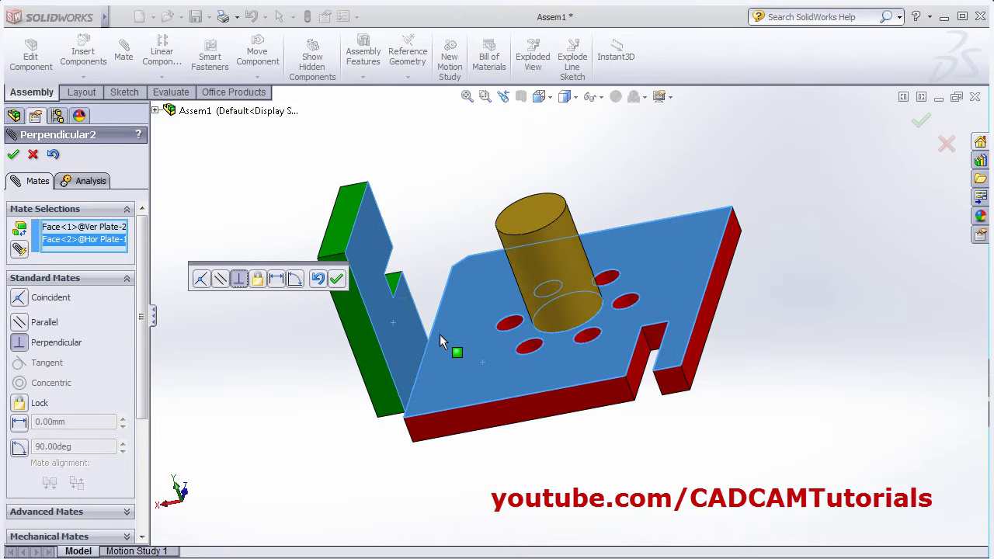
{"action": "scroll", "coordinate": [439, 334], "scroll_direction": "down", "scroll_amount": 2}
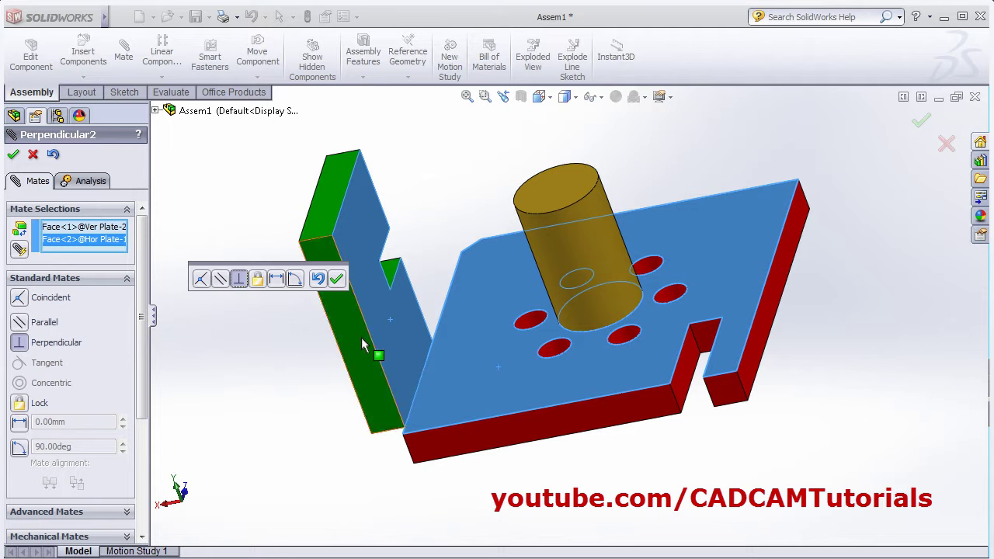
Change the plate mate to a 45° Angle mate
{"action": "left_click", "coordinate": [295, 279]}
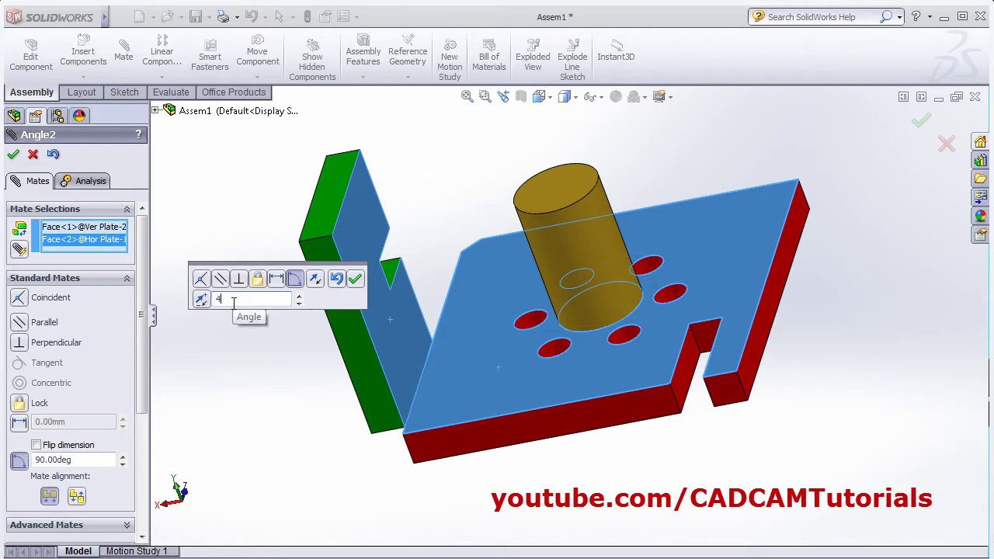
{"action": "type", "text": "45"}
{"action": "key", "text": "Return"}
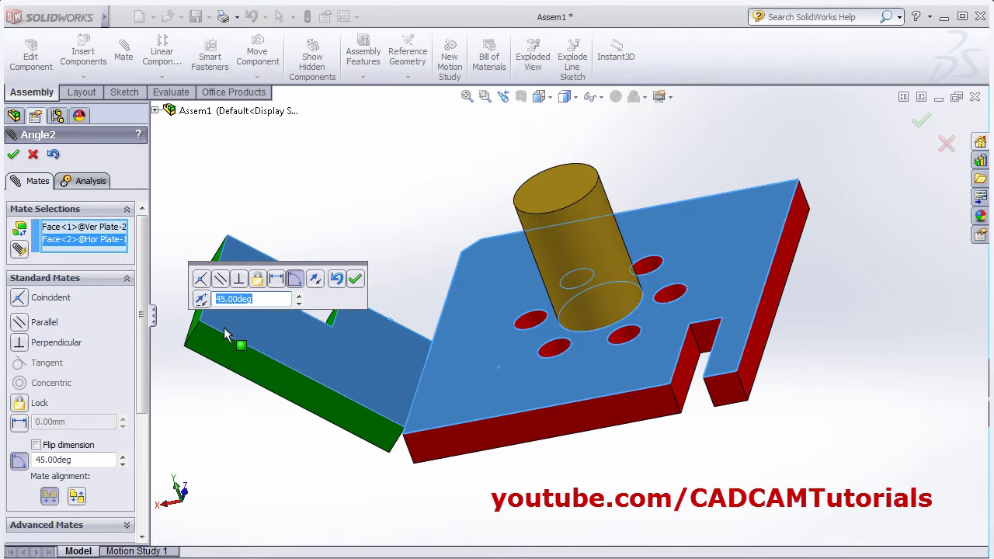
{"action": "left_click", "coordinate": [203, 301]}
{"action": "left_click", "coordinate": [203, 301]}
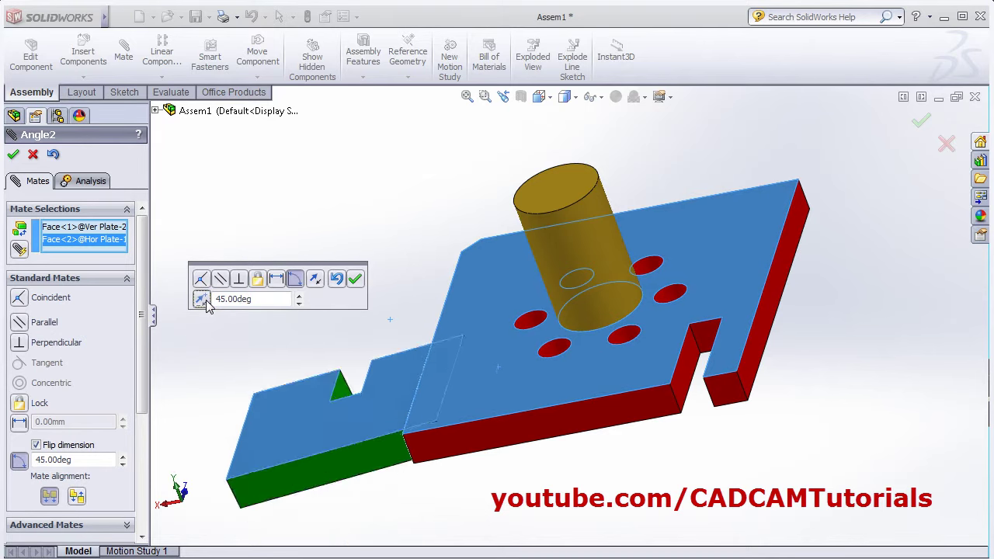
{"action": "left_click", "coordinate": [203, 301]}
{"action": "left_click", "coordinate": [203, 301]}
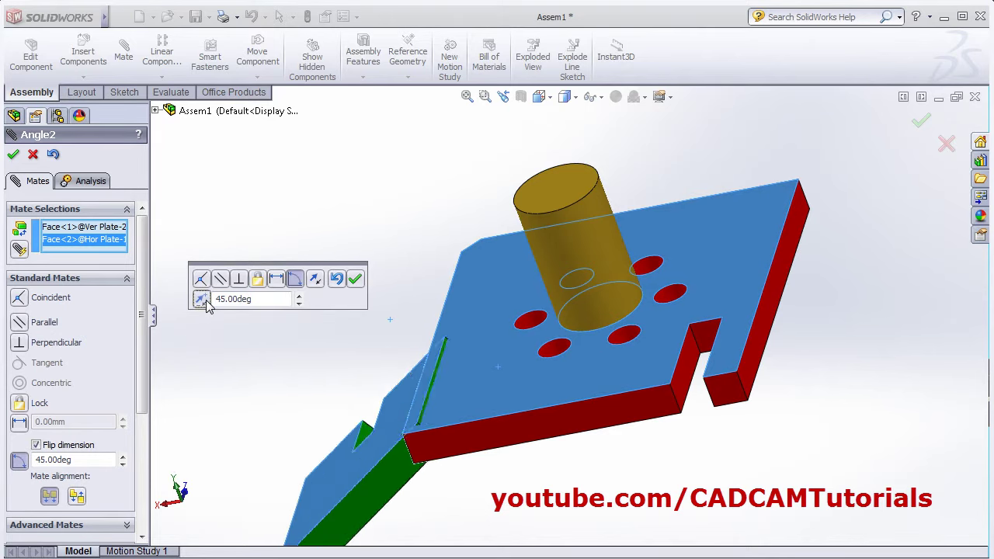
Settle on the flipped angle dimension with aligned orientation and accept the 45.00deg Angle2 mate
{"action": "left_click", "coordinate": [37, 446]}
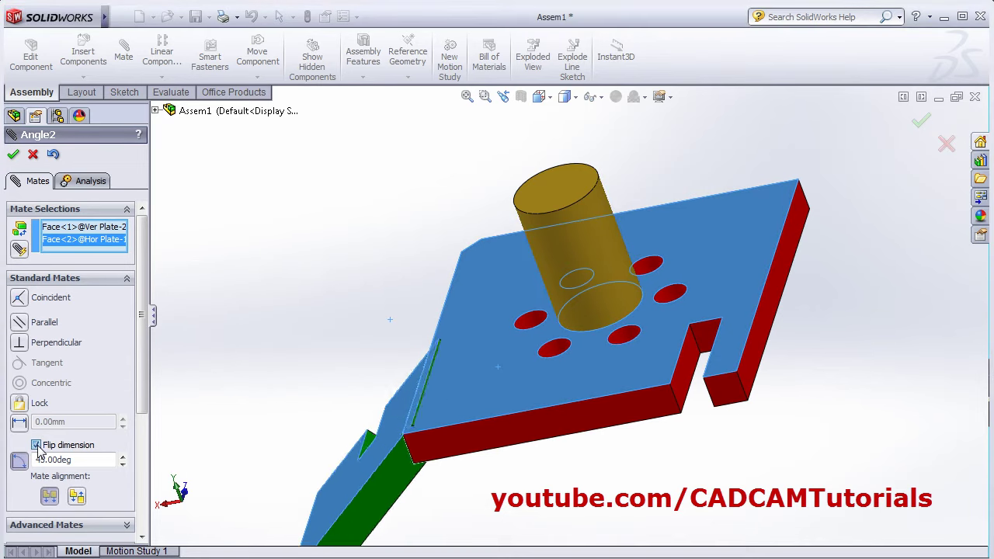
{"action": "left_click", "coordinate": [76, 497]}
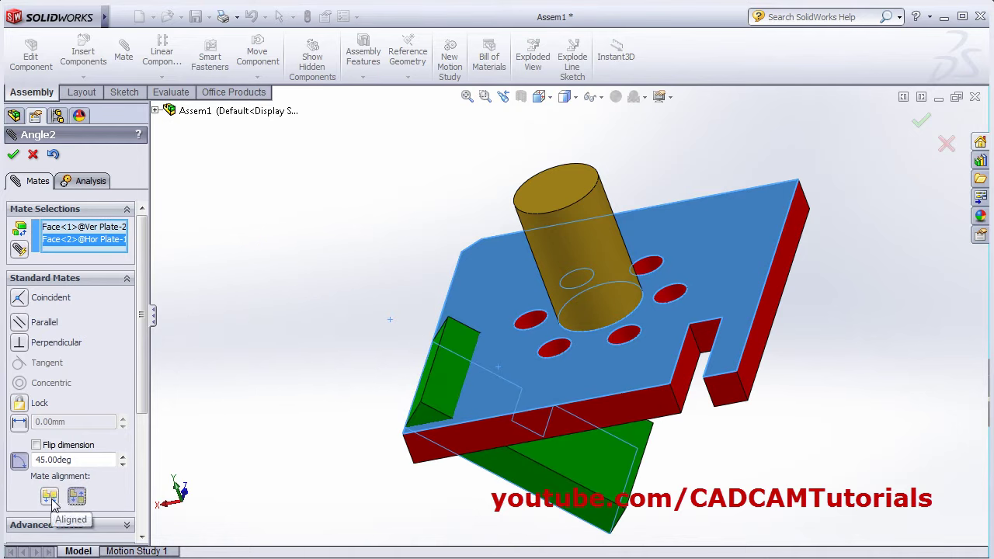
{"action": "left_click", "coordinate": [51, 504]}
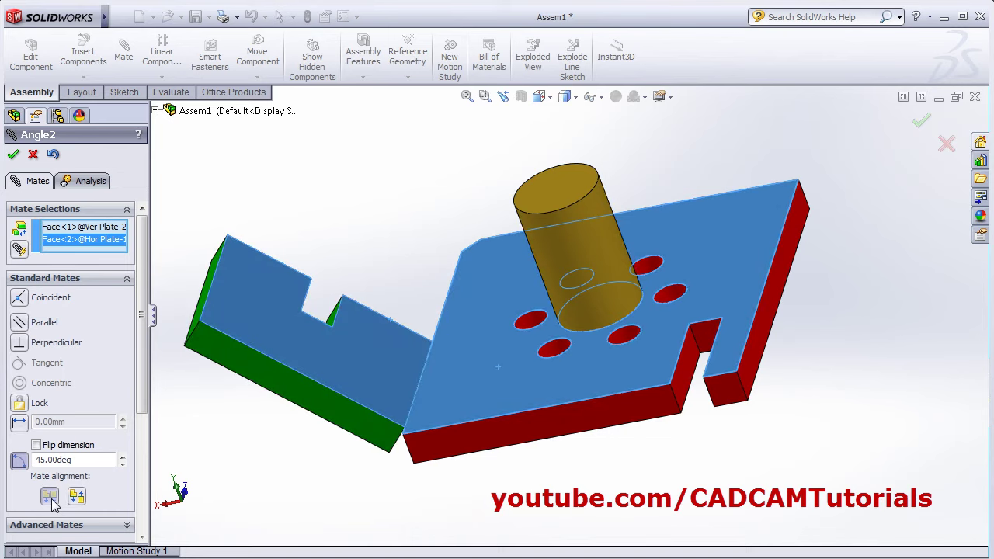
{"action": "left_click", "coordinate": [45, 445]}
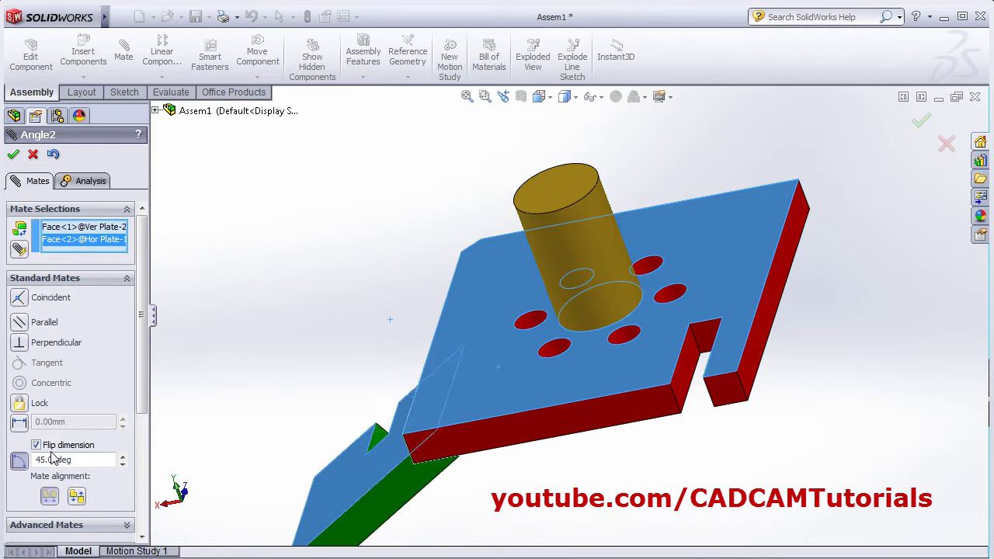
{"action": "left_click", "coordinate": [49, 447]}
{"action": "left_click", "coordinate": [50, 446]}
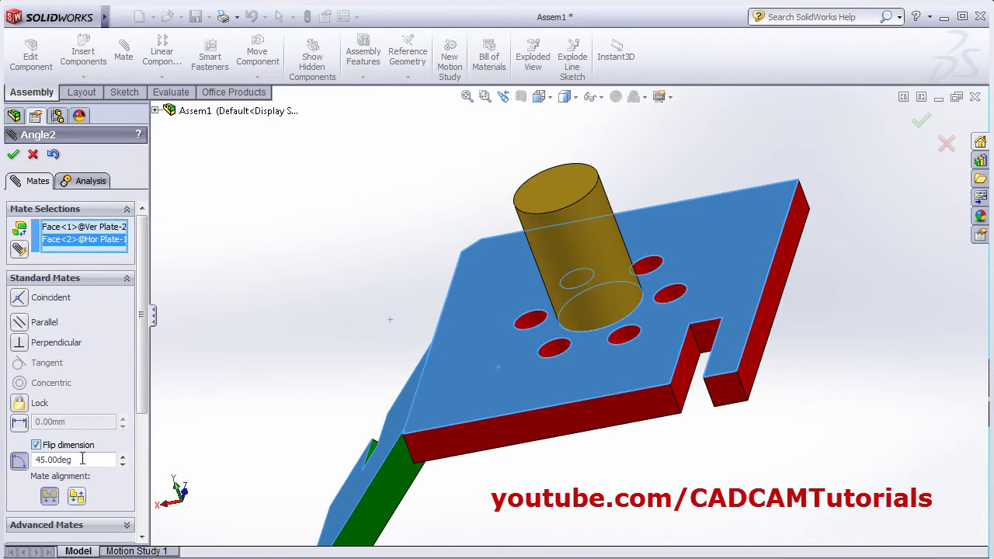
{"action": "left_click", "coordinate": [76, 497]}
{"action": "left_click", "coordinate": [51, 448]}
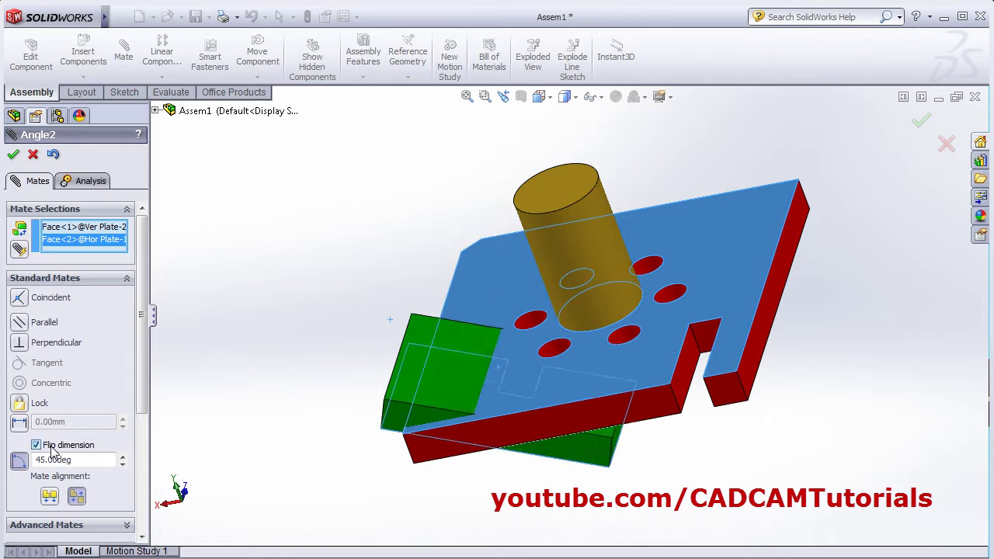
{"action": "scroll", "coordinate": [526, 432], "scroll_direction": "up", "scroll_amount": 2}
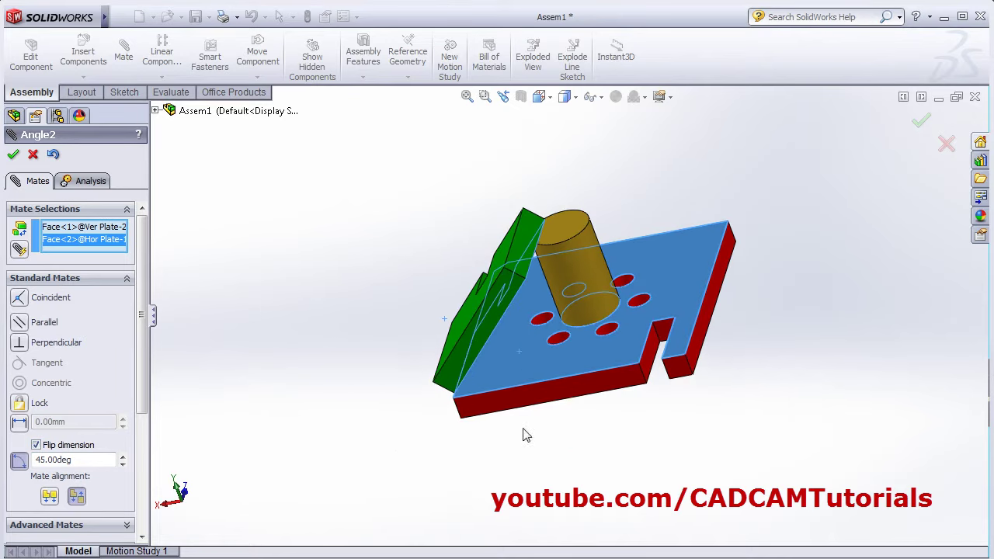
{"action": "middle_click_drag", "start_coordinate": [525, 433], "coordinate": [565, 407]}
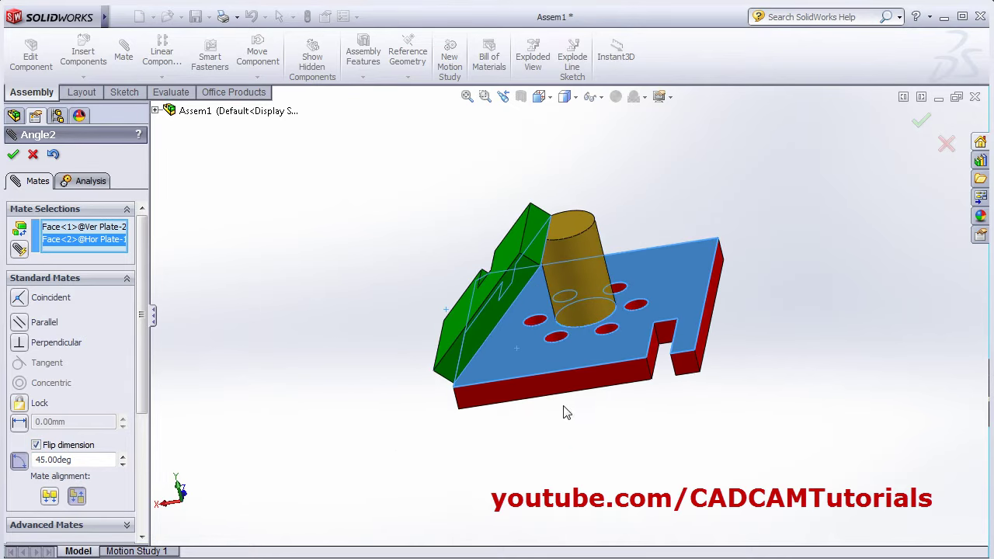
{"action": "scroll", "coordinate": [601, 294], "scroll_direction": "down", "scroll_amount": 2}
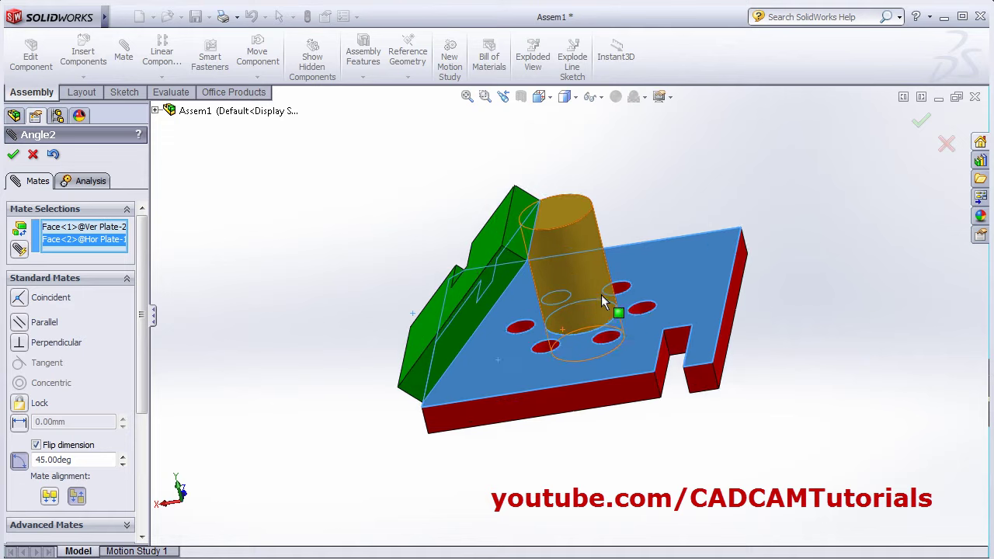
{"action": "left_click", "coordinate": [13, 154]}
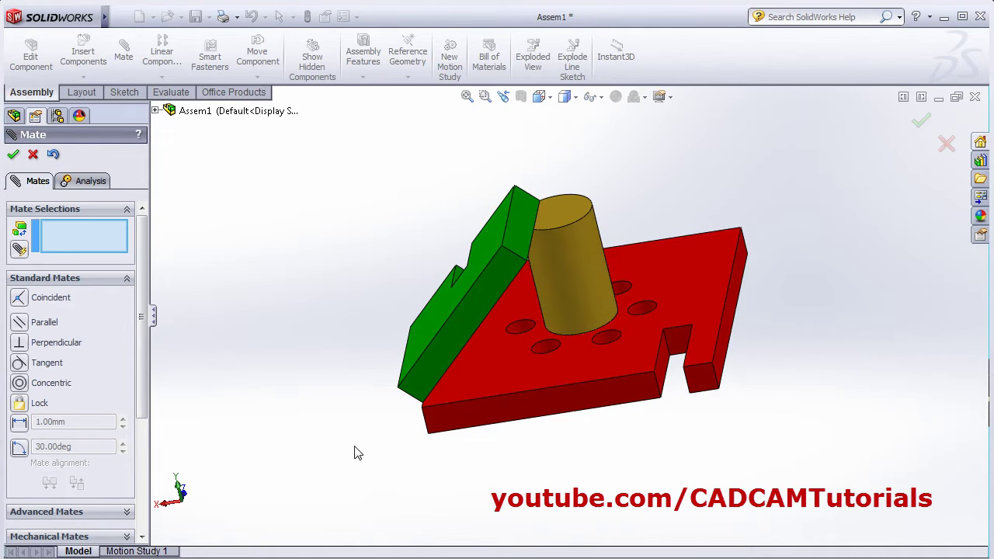
Close the Mate PropertyManager, review the mated plates and shaft, and start Insert Components
{"action": "middle_click_drag", "start_coordinate": [357, 454], "coordinate": [519, 472]}
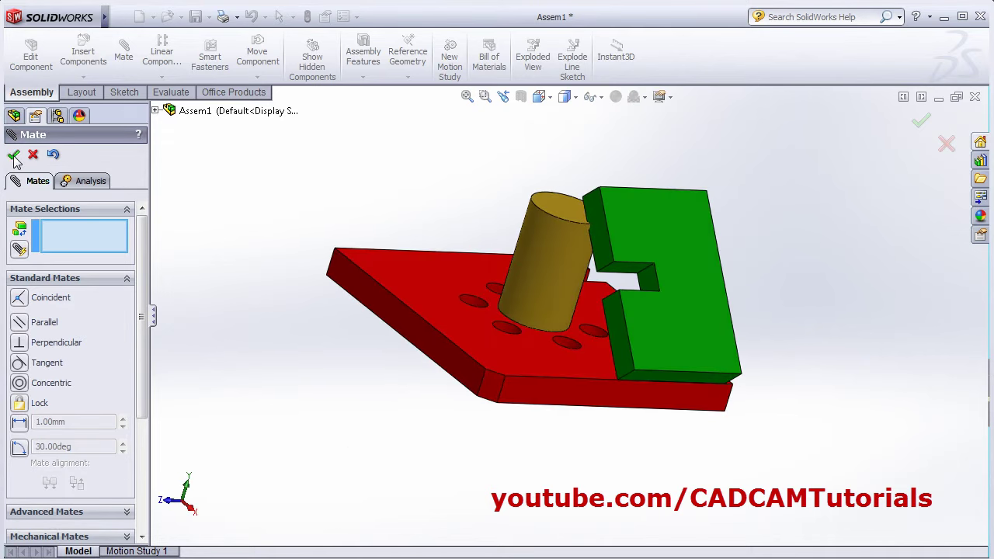
{"action": "left_click", "coordinate": [14, 154]}
{"action": "middle_click_drag", "start_coordinate": [303, 422], "coordinate": [455, 344]}
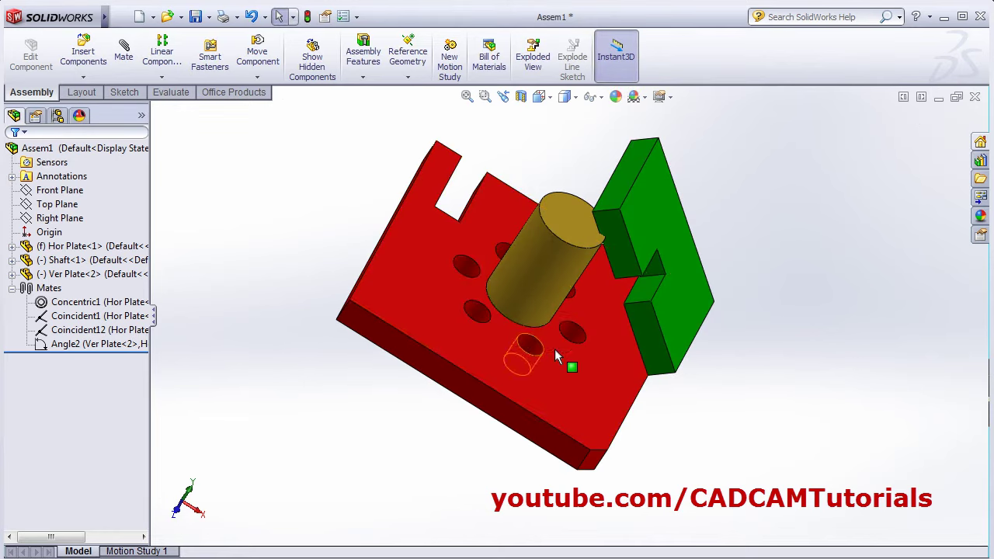
{"action": "middle_click_drag", "start_coordinate": [435, 388], "coordinate": [514, 330]}
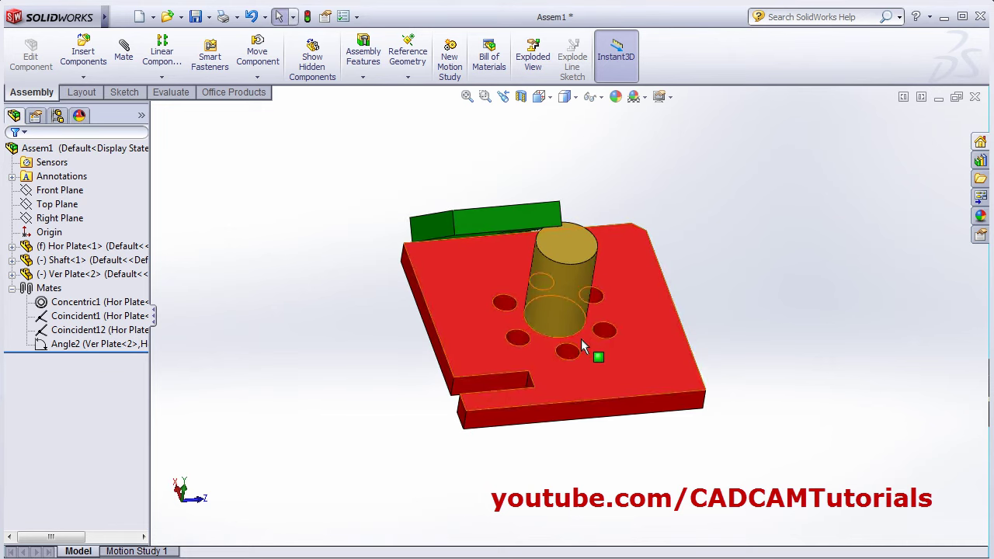
{"action": "scroll", "coordinate": [582, 348], "scroll_direction": "down", "scroll_amount": 3}
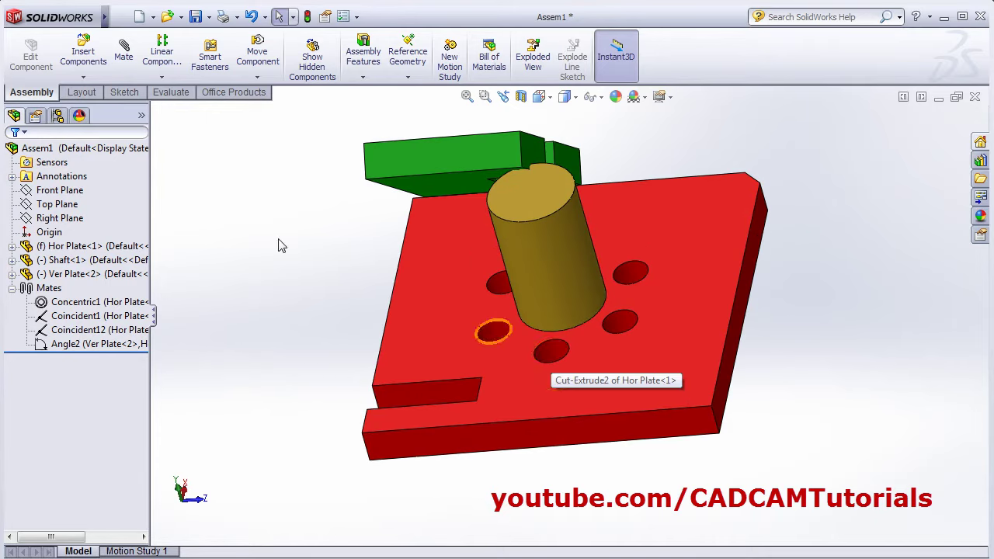
{"action": "left_click", "coordinate": [78, 58]}
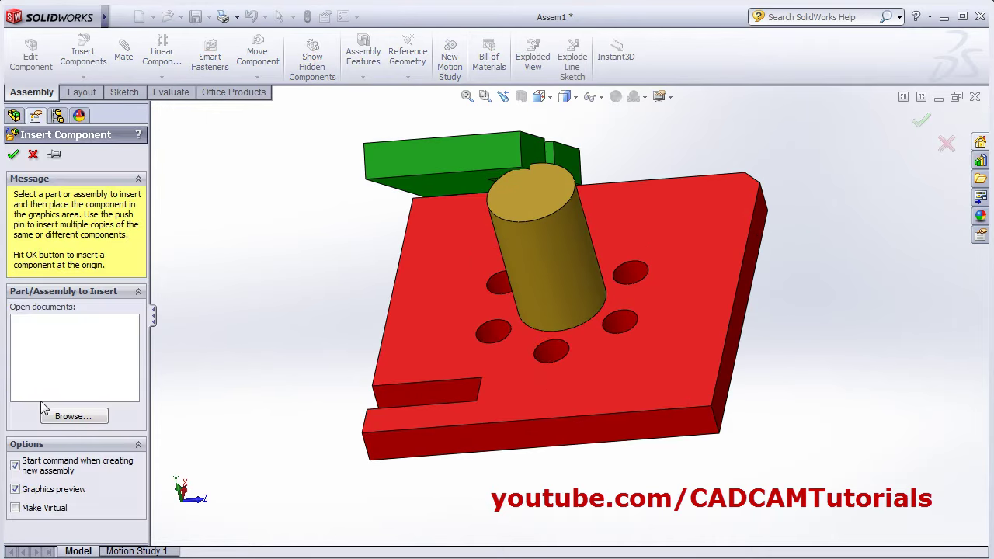
Insert the Pin part beside the plate and mate it concentric with a plate hole
{"action": "left_click", "coordinate": [74, 417]}
{"action": "left_click", "coordinate": [403, 228]}
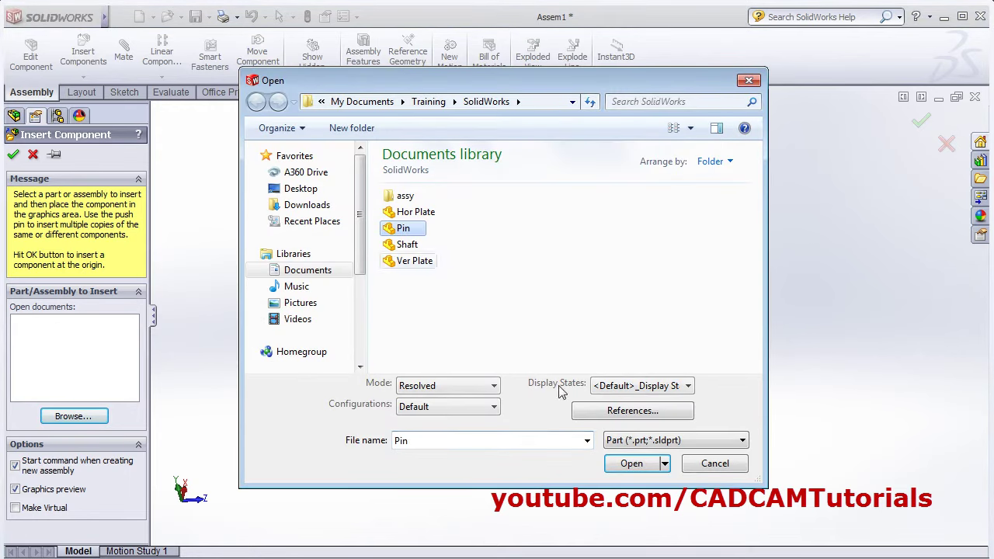
{"action": "left_click", "coordinate": [632, 463]}
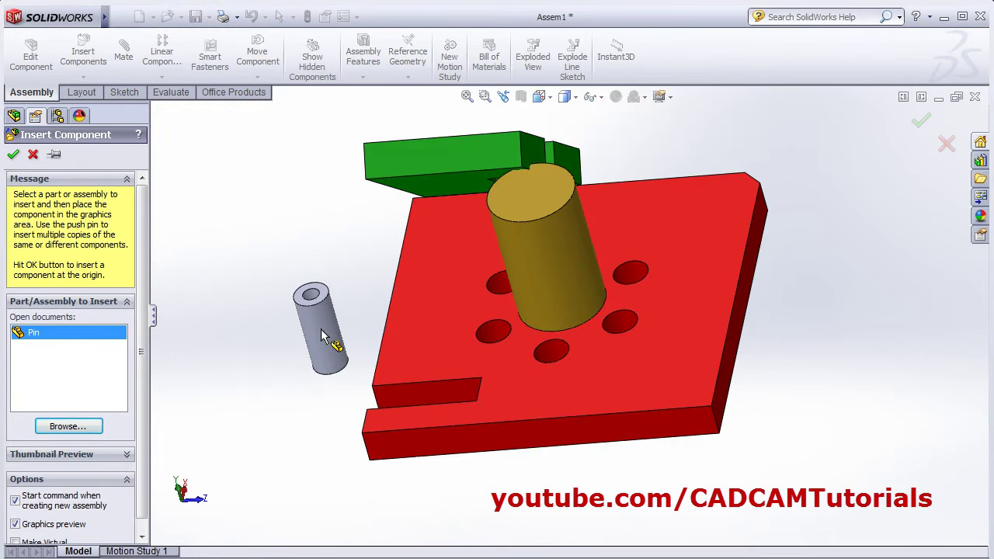
{"action": "left_click", "coordinate": [323, 333]}
{"action": "left_click", "coordinate": [129, 60]}
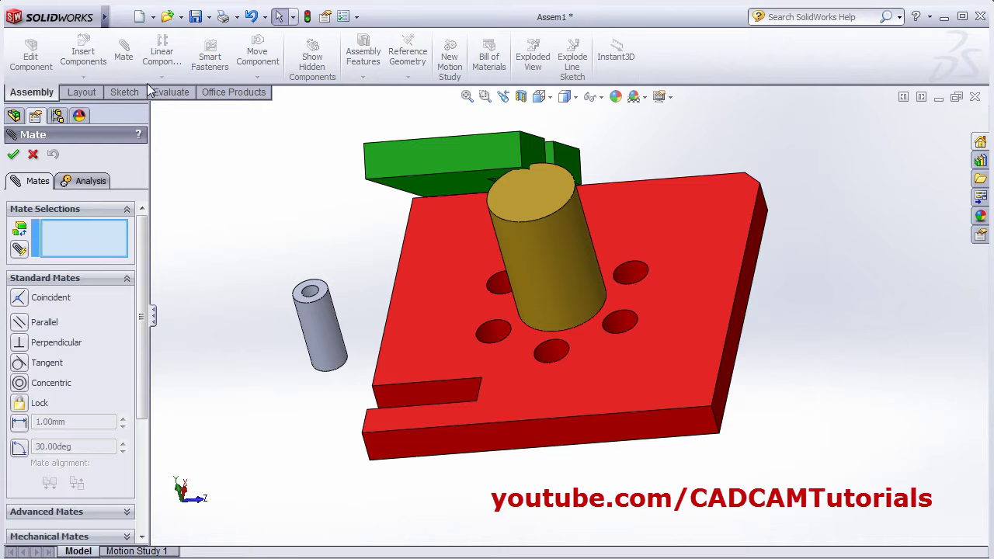
{"action": "left_click", "coordinate": [324, 331]}
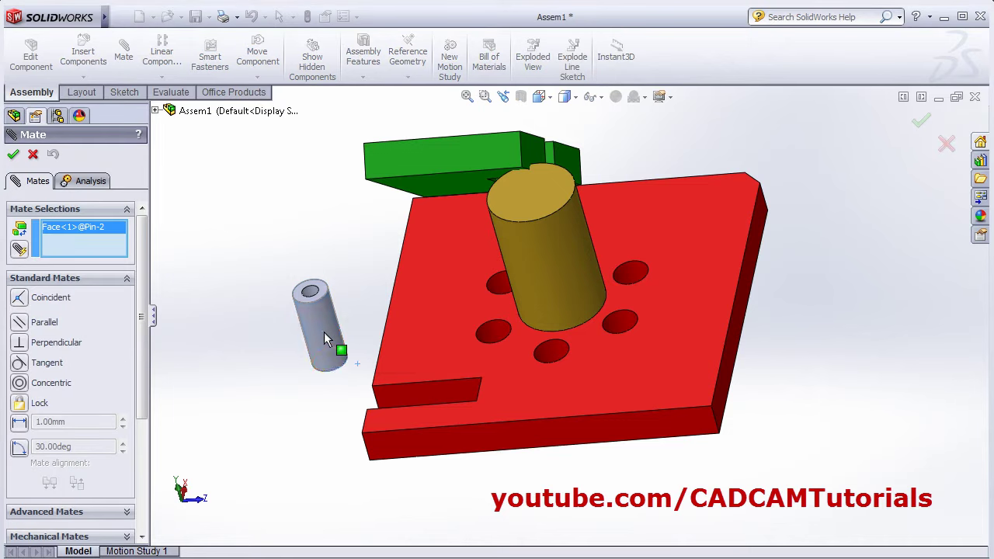
{"action": "left_click", "coordinate": [551, 352]}
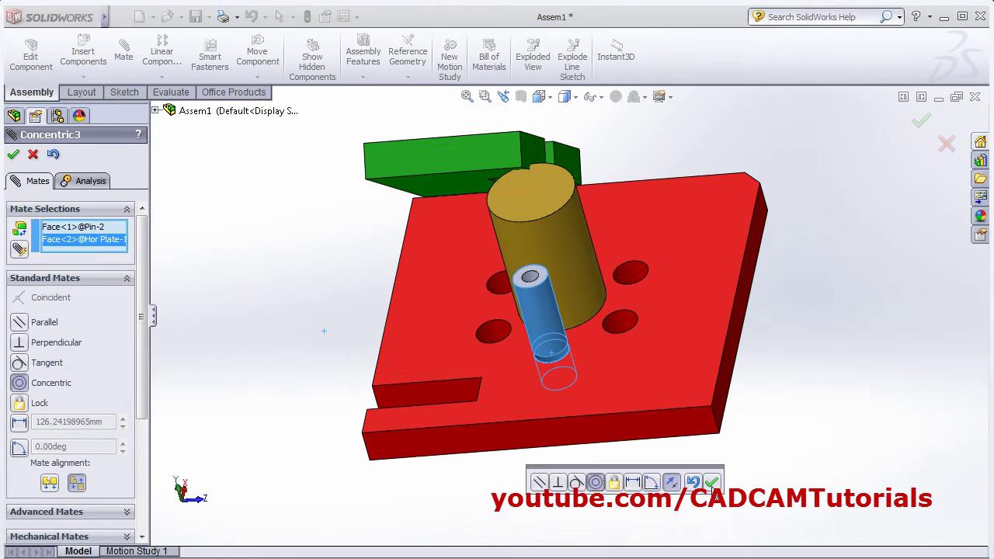
{"action": "left_click", "coordinate": [712, 482]}
Make the pin's end face coincident with the plate face so it sits flush
{"action": "middle_click_drag", "start_coordinate": [637, 404], "coordinate": [573, 263]}
{"action": "scroll", "coordinate": [564, 396], "scroll_direction": "down", "scroll_amount": 3}
{"action": "left_click", "coordinate": [564, 395]}
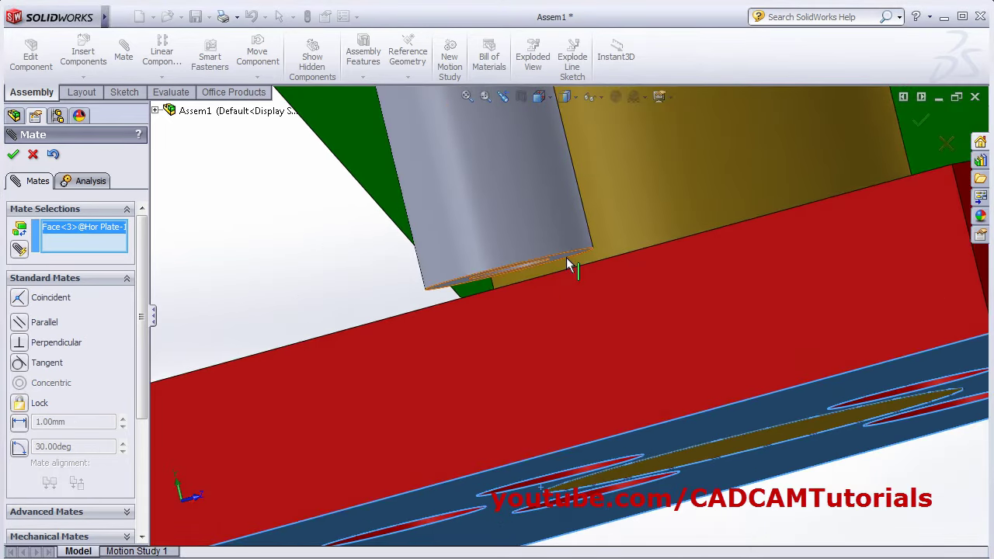
{"action": "scroll", "coordinate": [562, 261], "scroll_direction": "down", "scroll_amount": 3}
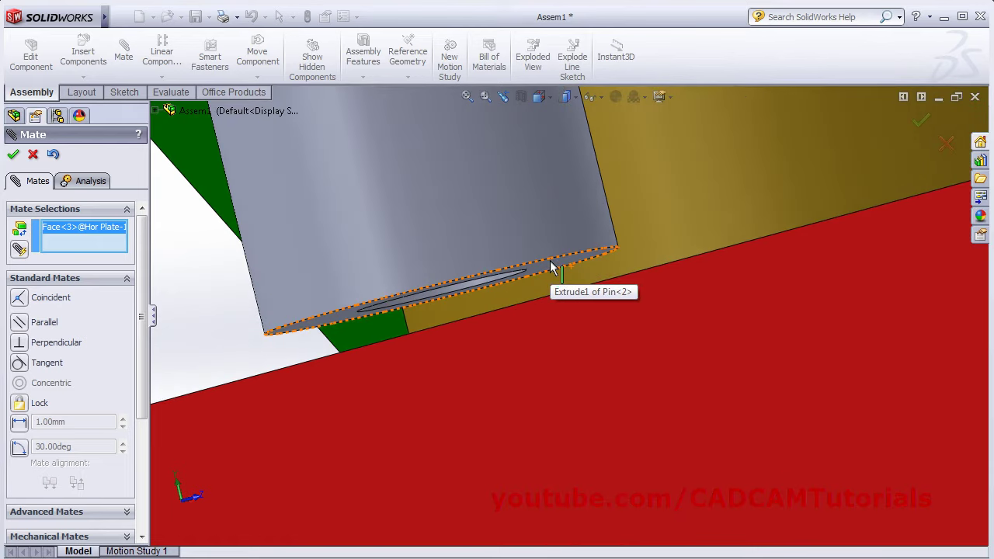
{"action": "left_click", "coordinate": [541, 272]}
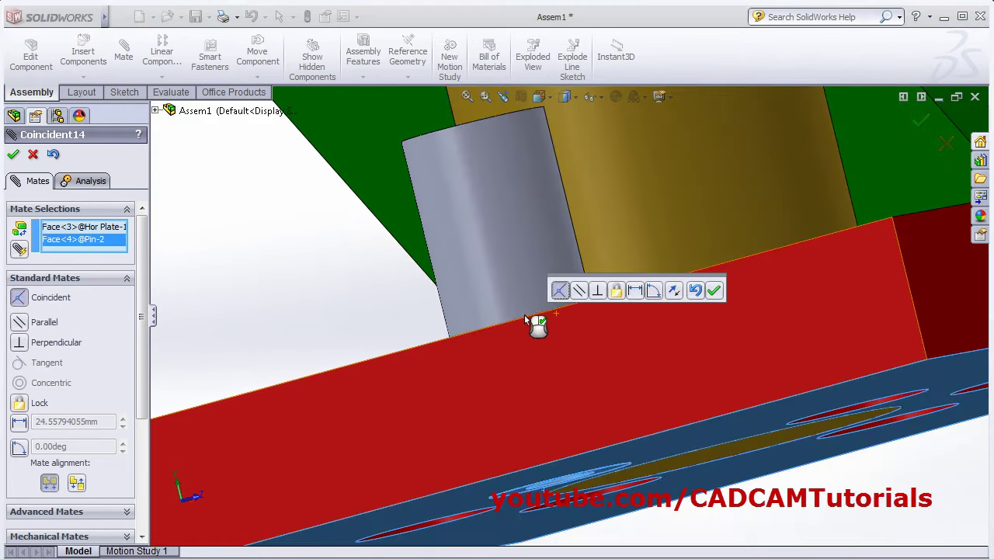
{"action": "key", "text": "ctrl+7"}
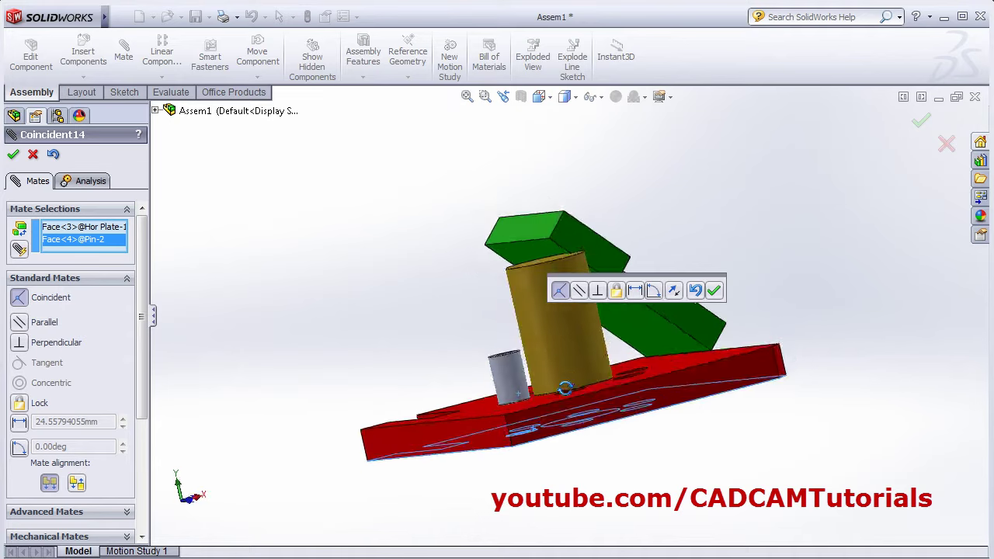
{"action": "left_click", "coordinate": [714, 291]}
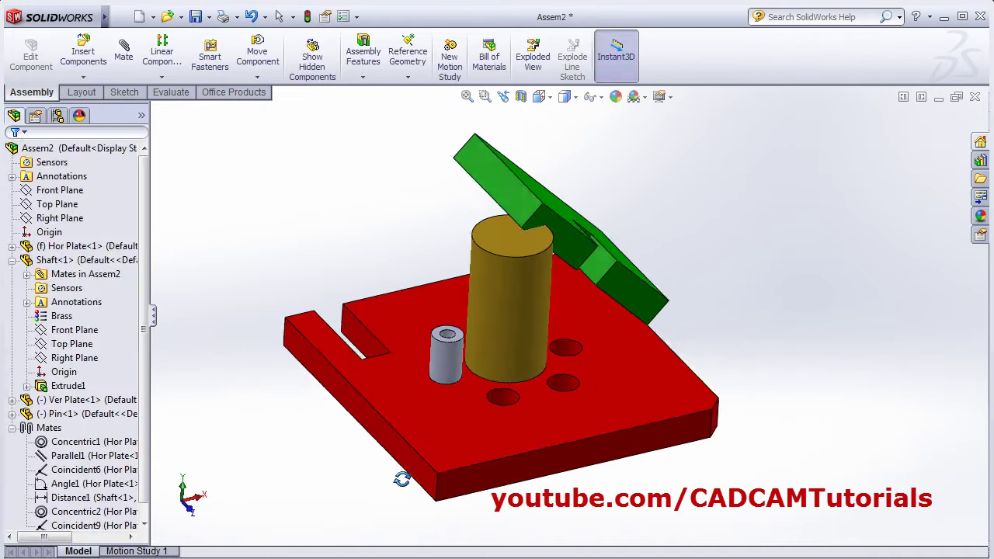
Start a feature-driven pattern of the pin driven by the plate's CirPattern1 hole pattern
{"action": "middle_click_drag", "start_coordinate": [402, 479], "coordinate": [510, 472]}
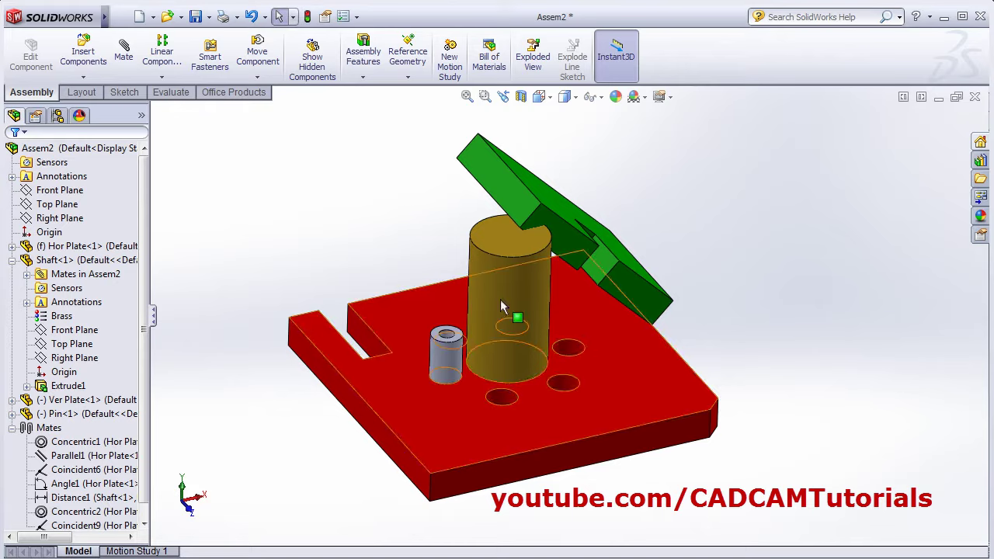
{"action": "middle_click_drag", "start_coordinate": [390, 401], "coordinate": [414, 419]}
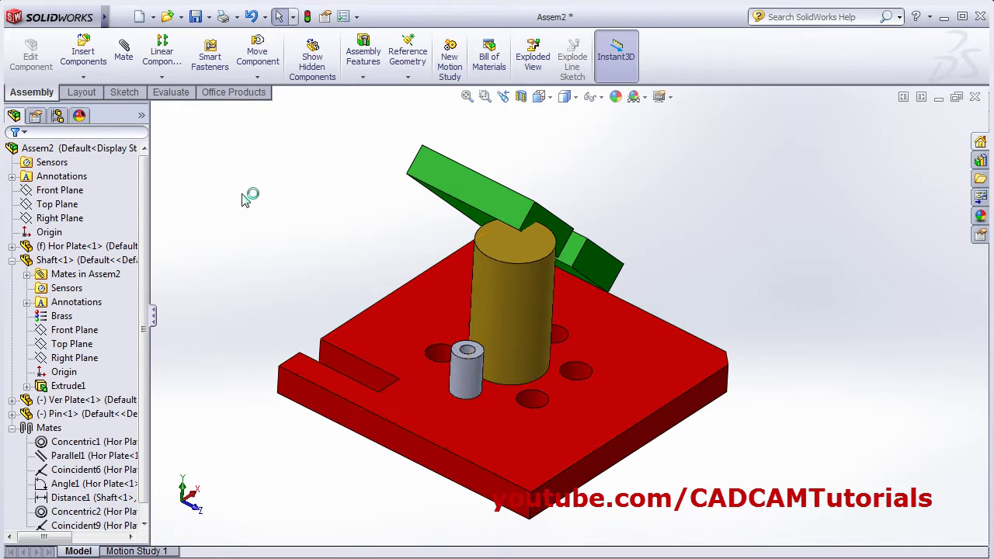
{"action": "left_click", "coordinate": [162, 77]}
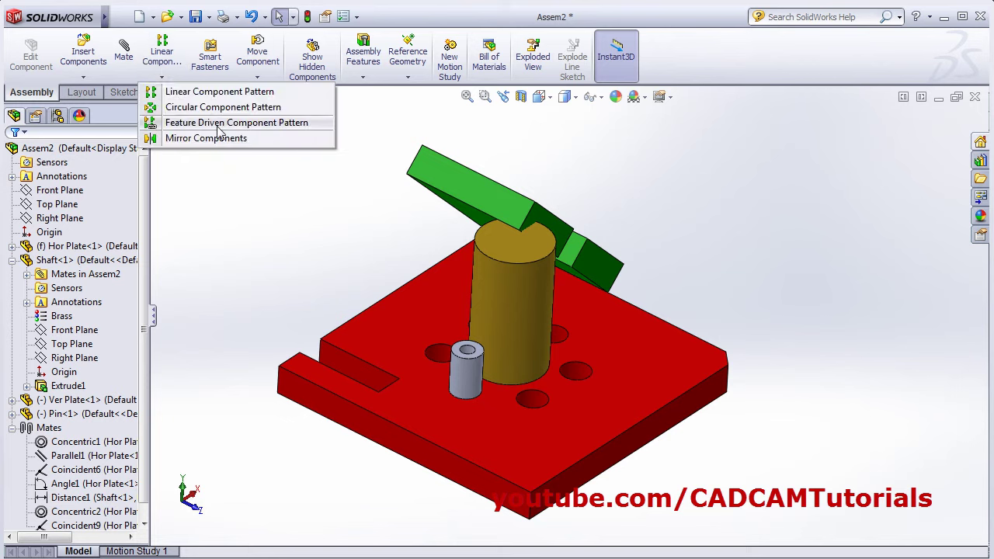
{"action": "left_click", "coordinate": [217, 124]}
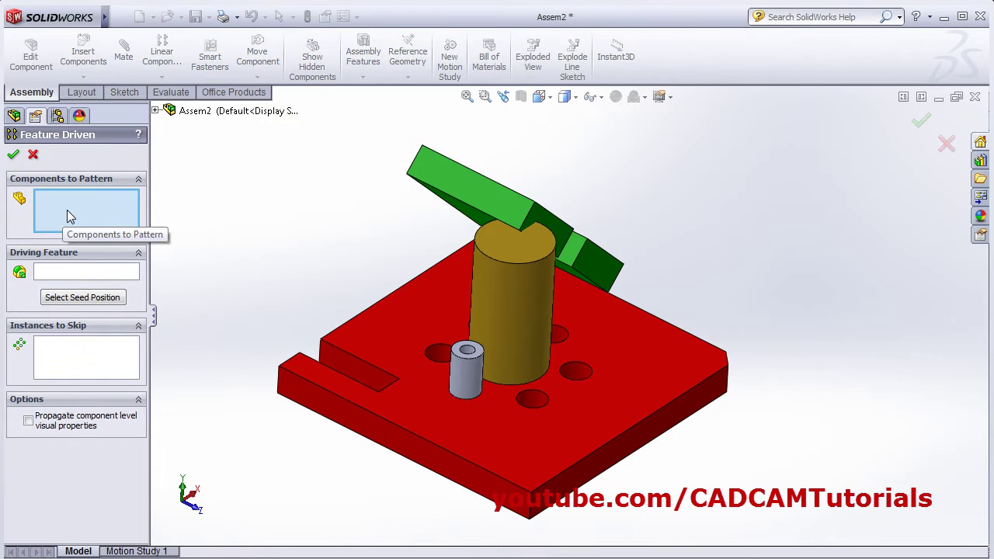
{"action": "left_click", "coordinate": [466, 381]}
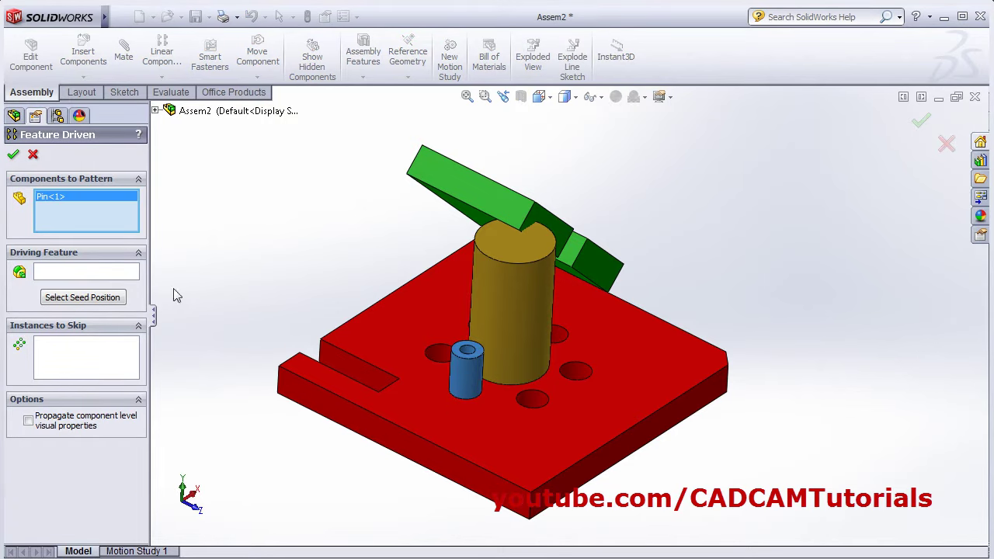
{"action": "left_click", "coordinate": [76, 272]}
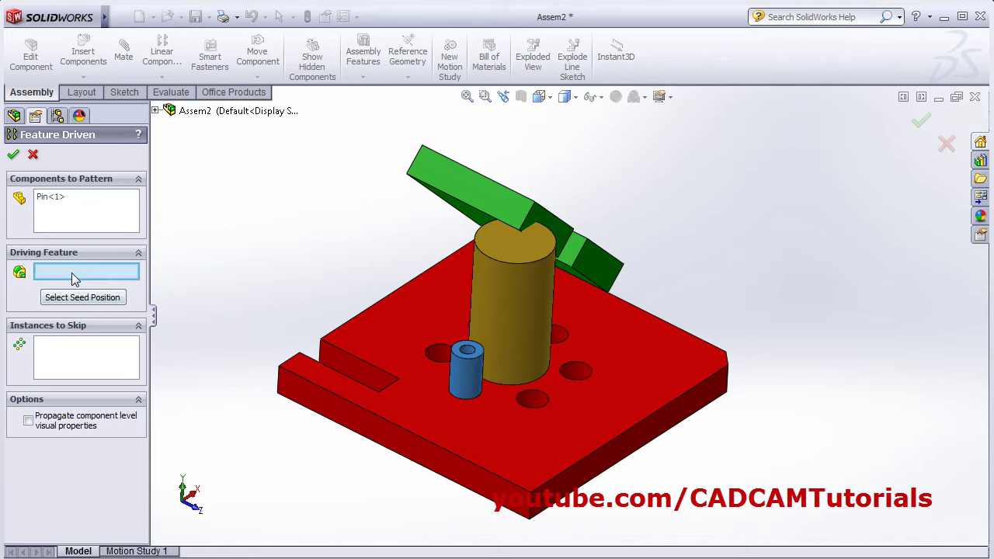
{"action": "left_click", "coordinate": [583, 378]}
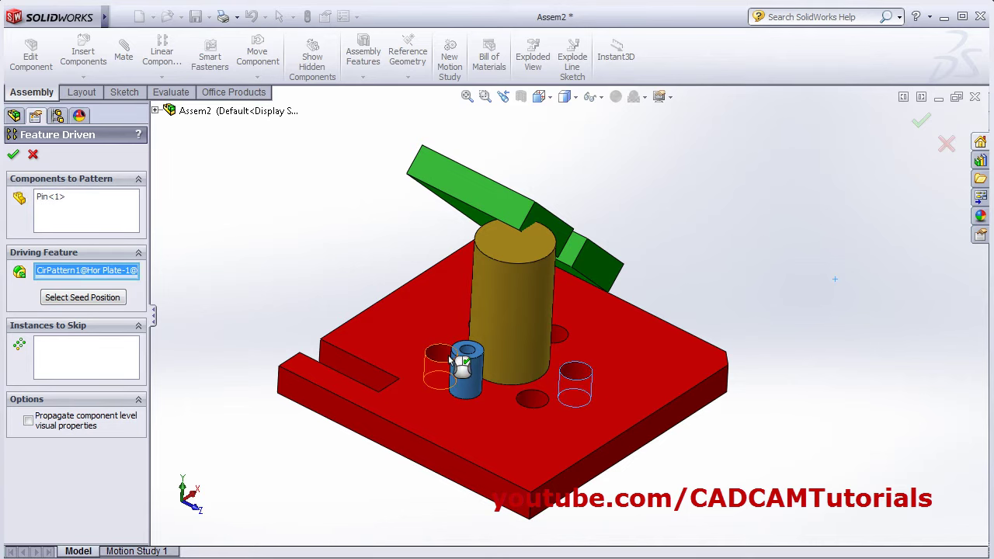
{"action": "middle_click_drag", "start_coordinate": [514, 419], "coordinate": [544, 471]}
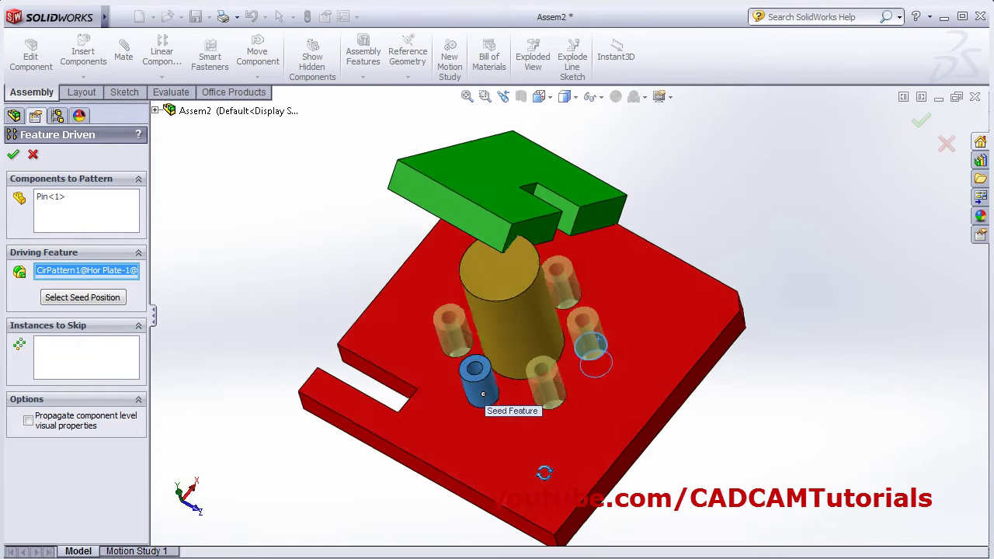
{"action": "mouse_move", "coordinate": [483, 370]}
{"action": "middle_mouse_down"}
{"action": "mouse_move", "coordinate": [502, 213]}
{"action": "mouse_move", "coordinate": [497, 365]}
{"action": "middle_mouse_up"}
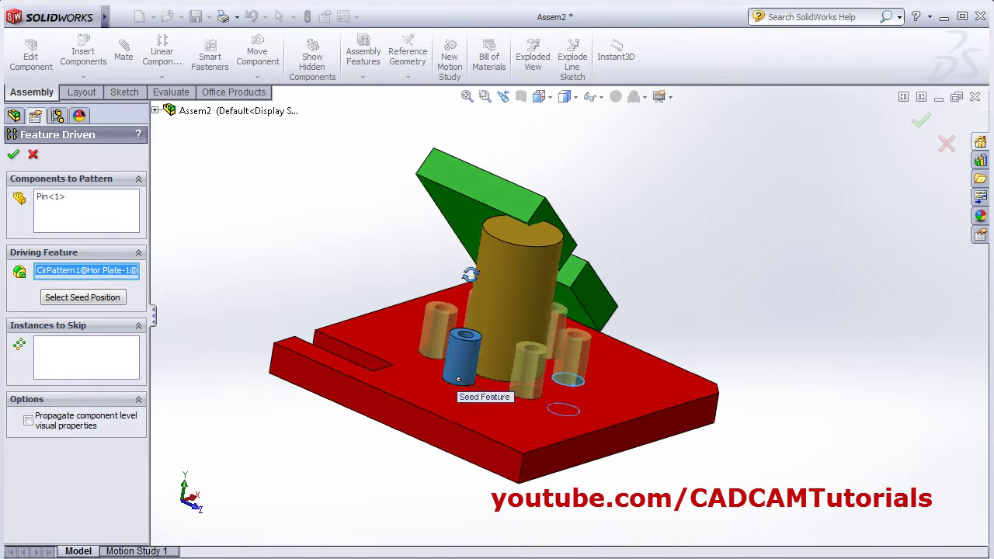
Skip pattern instances 2 and 5 and accept the pin pattern
{"action": "left_click", "coordinate": [91, 372]}
{"action": "middle_click_drag", "start_coordinate": [362, 441], "coordinate": [527, 475]}
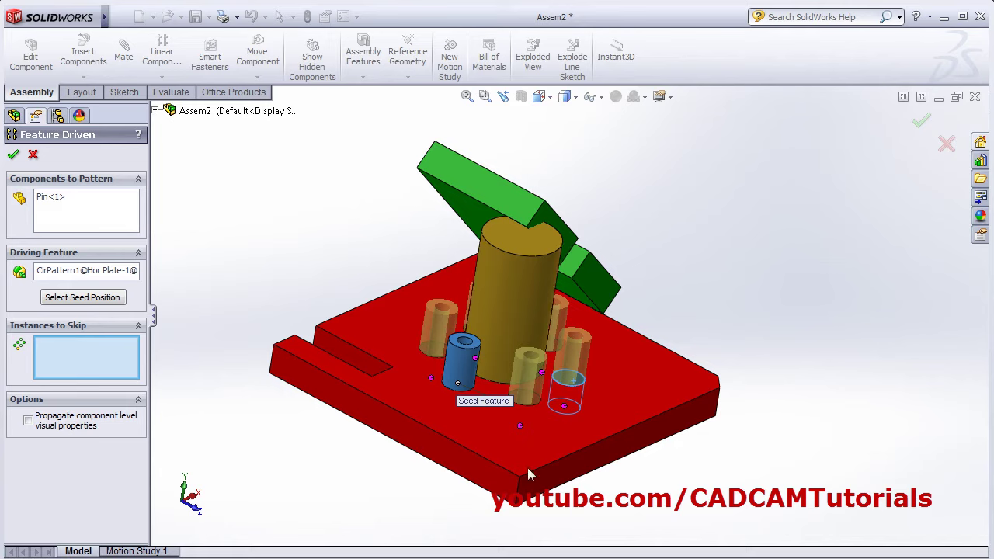
{"action": "left_click", "coordinate": [520, 428]}
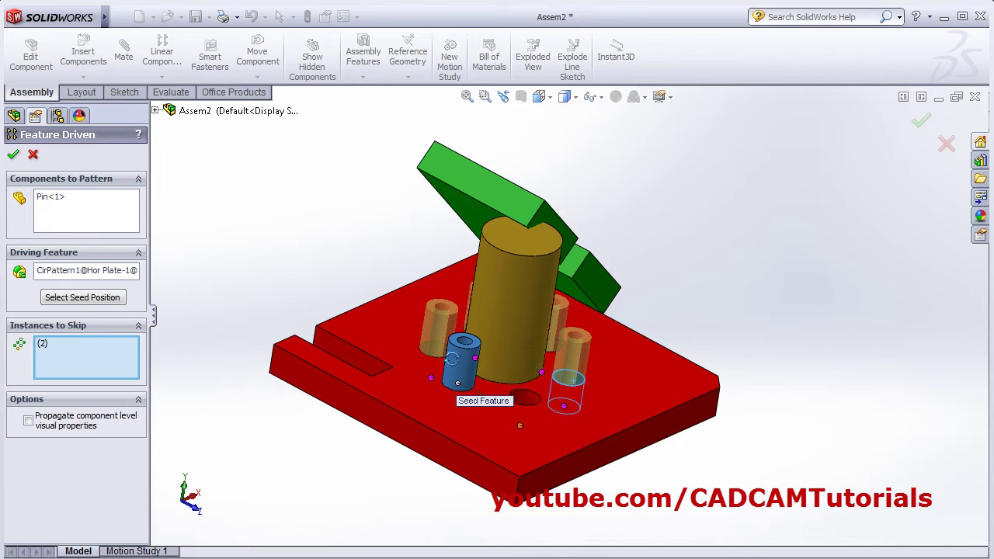
{"action": "mouse_move", "coordinate": [520, 426]}
{"action": "middle_mouse_down"}
{"action": "mouse_move", "coordinate": [405, 335]}
{"action": "mouse_move", "coordinate": [469, 367]}
{"action": "mouse_move", "coordinate": [479, 396]}
{"action": "middle_mouse_up"}
{"action": "left_click", "coordinate": [406, 330]}
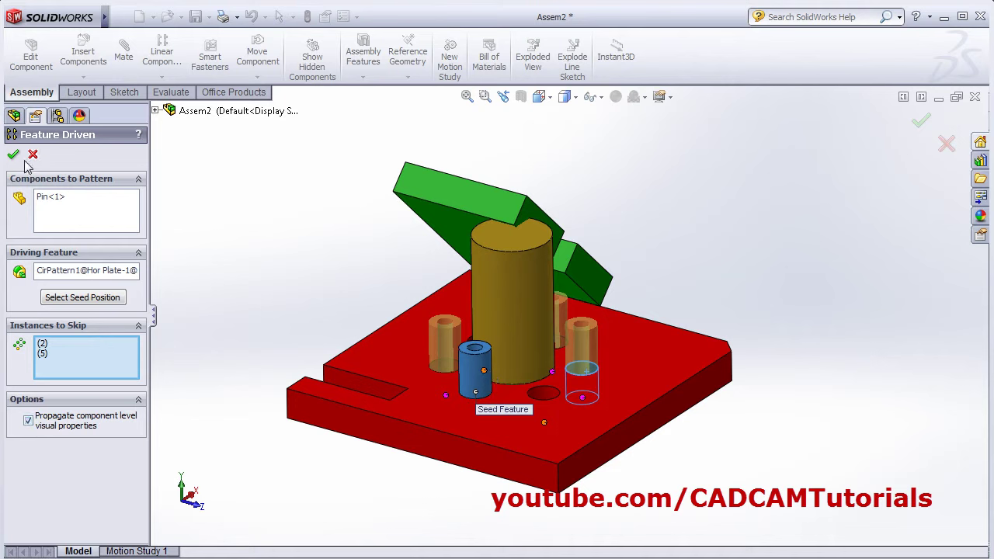
{"action": "key", "text": "Return"}
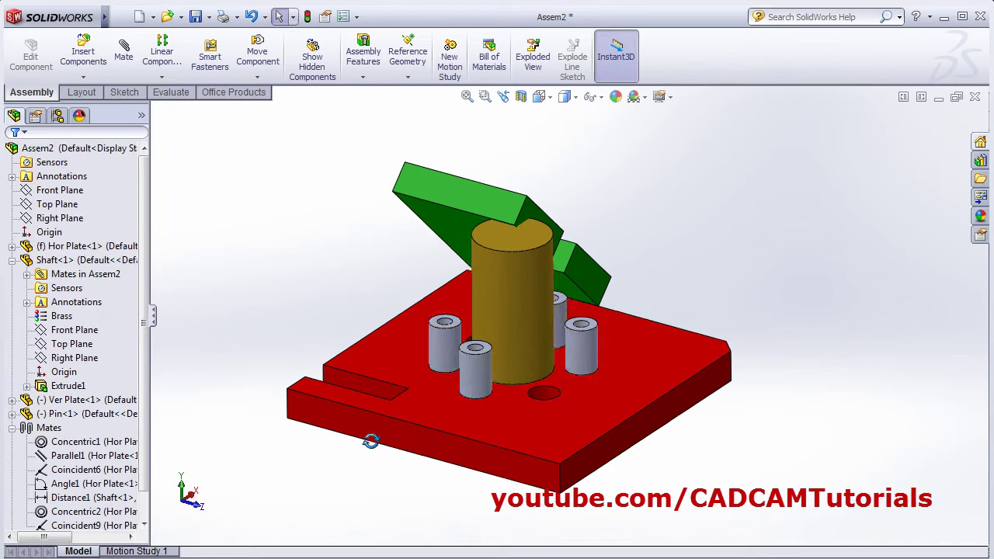
Mirror Ver Plate-1 about the Right Plane to create MirrorComponent1
{"action": "middle_click_drag", "start_coordinate": [373, 440], "coordinate": [423, 458]}
{"action": "left_click", "coordinate": [168, 78]}
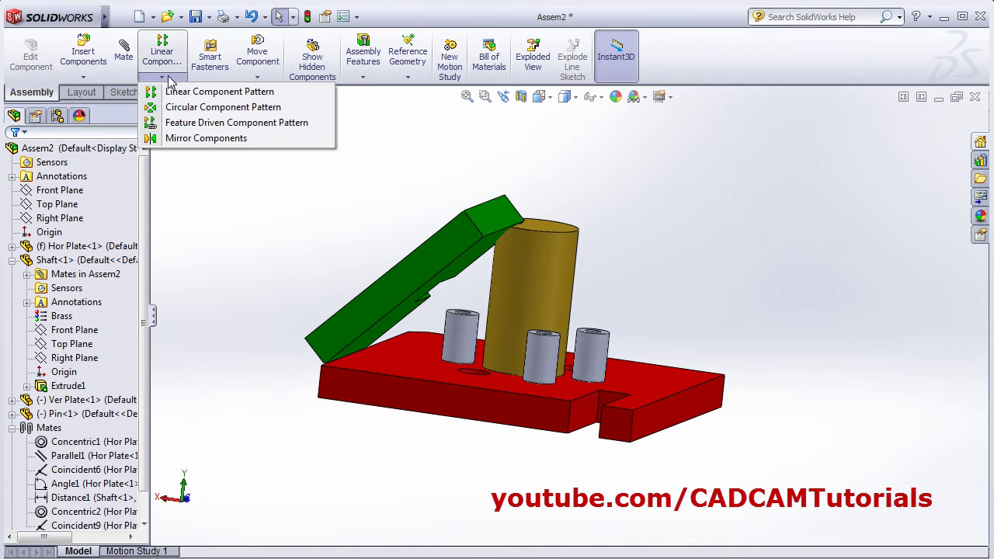
{"action": "left_click", "coordinate": [189, 138]}
{"action": "middle_click_drag", "start_coordinate": [333, 250], "coordinate": [326, 285]}
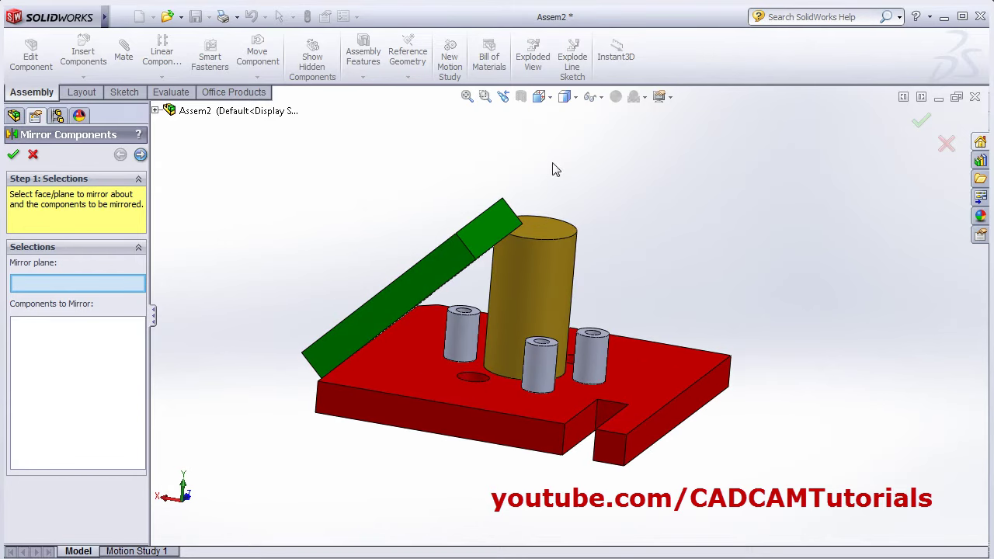
{"action": "left_click", "coordinate": [156, 111]}
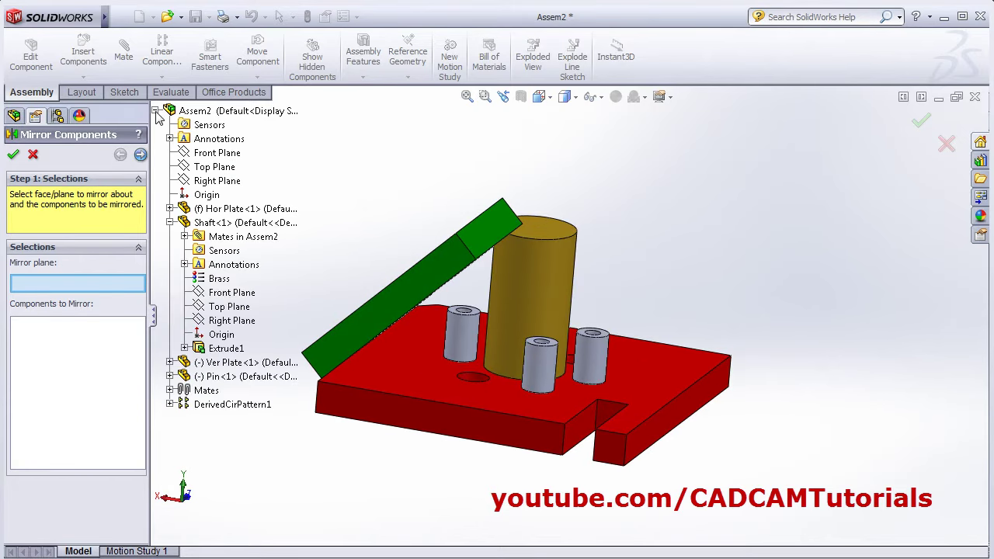
{"action": "left_click", "coordinate": [206, 182]}
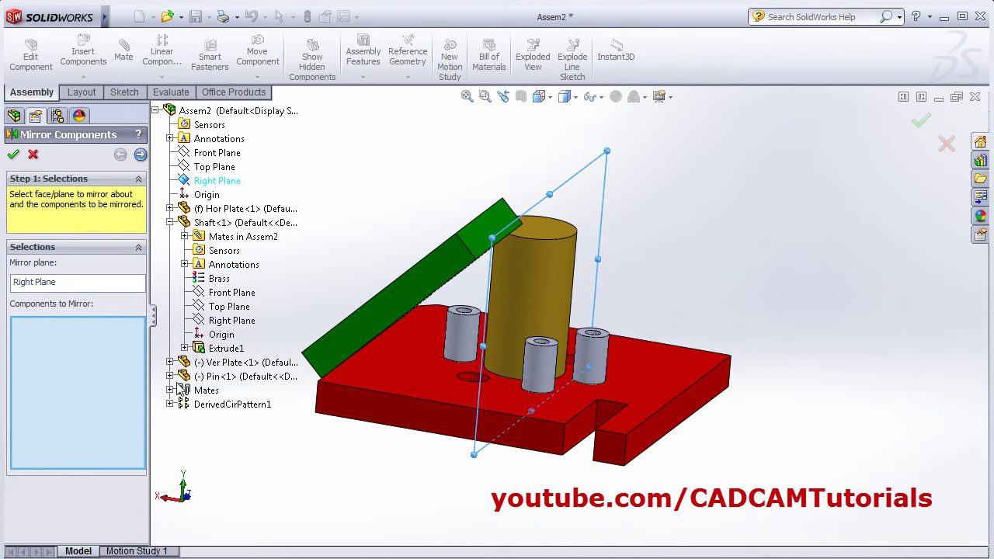
{"action": "left_click", "coordinate": [393, 336]}
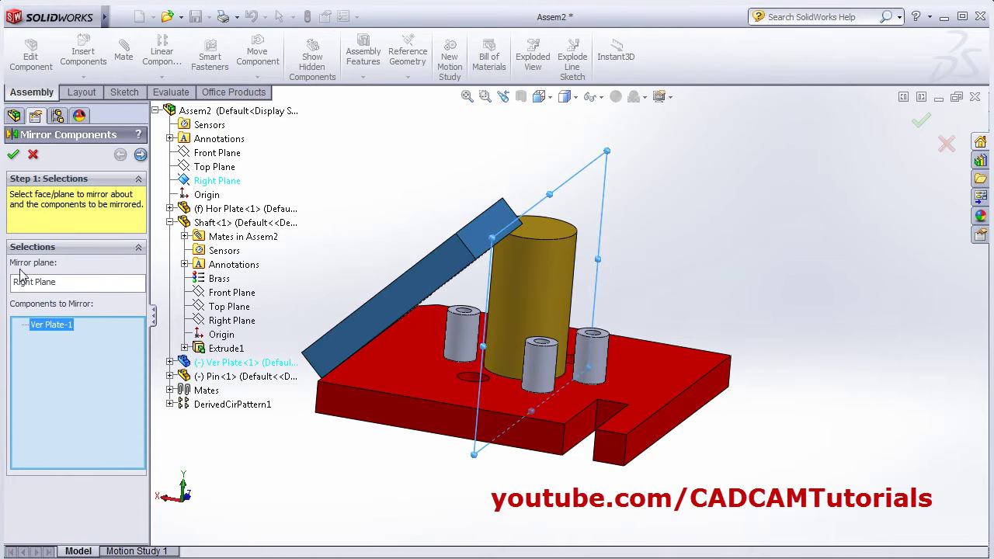
{"action": "left_click", "coordinate": [13, 156]}
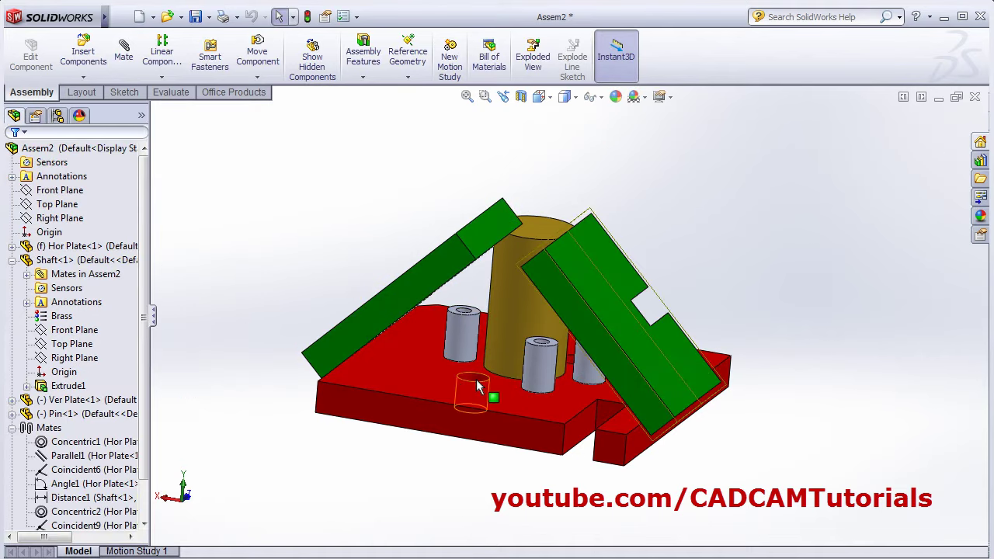
Inspect the mirrored green plate and collapse the mates list in the tree
{"action": "middle_click_drag", "start_coordinate": [473, 393], "coordinate": [291, 330]}
{"action": "key", "text": "Escape"}
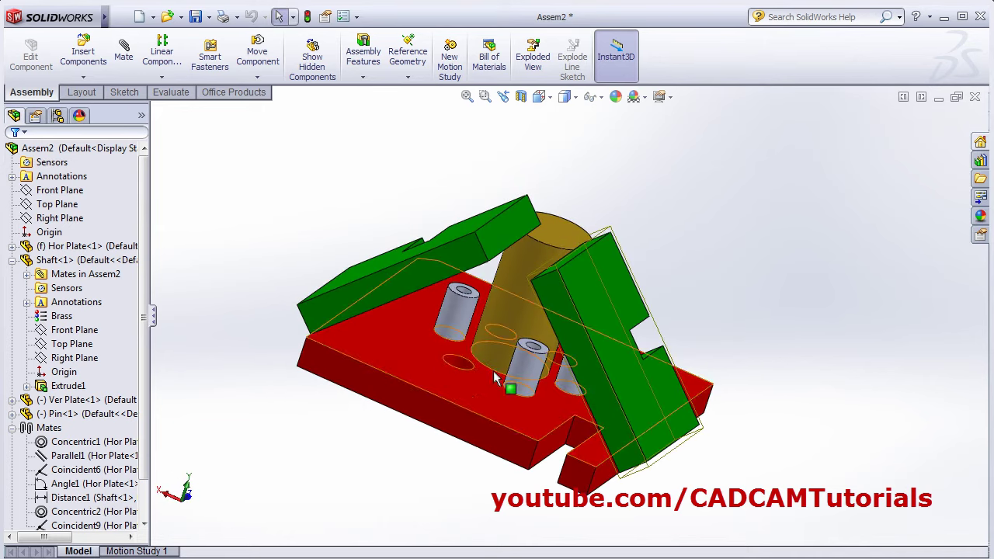
{"action": "middle_click_drag", "start_coordinate": [482, 357], "coordinate": [16, 431]}
{"action": "left_click", "coordinate": [13, 428]}
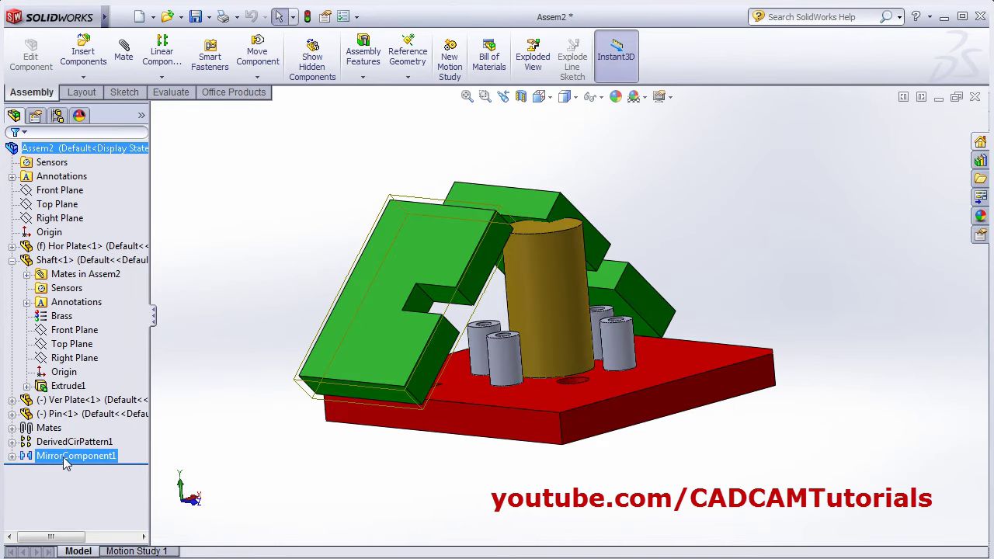
Delete MirrorComponent1 and the DerivedCirPattern1 pin pattern
{"action": "left_click", "coordinate": [58, 458]}
{"action": "right_click", "coordinate": [59, 458]}
{"action": "left_click", "coordinate": [125, 463]}
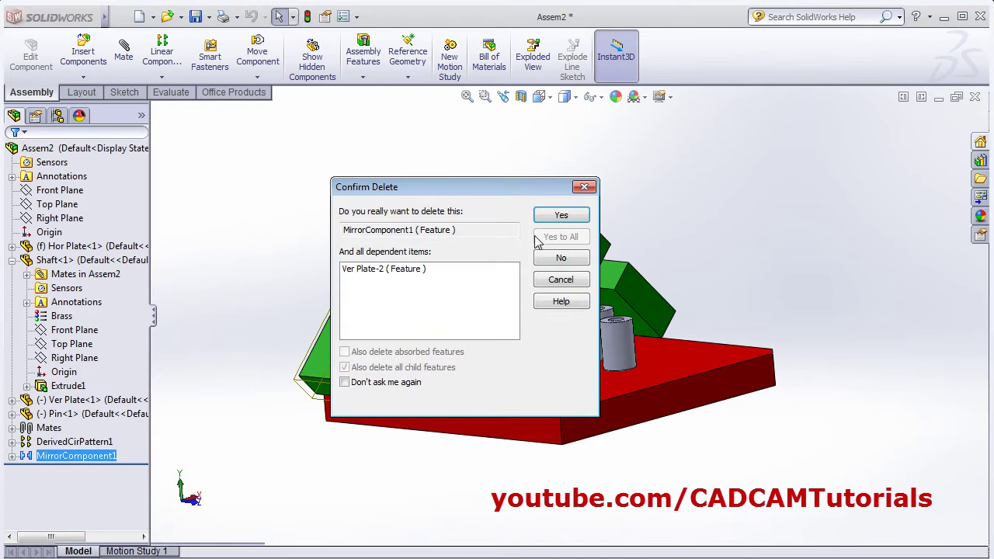
{"action": "left_click", "coordinate": [560, 216]}
{"action": "left_click", "coordinate": [55, 442]}
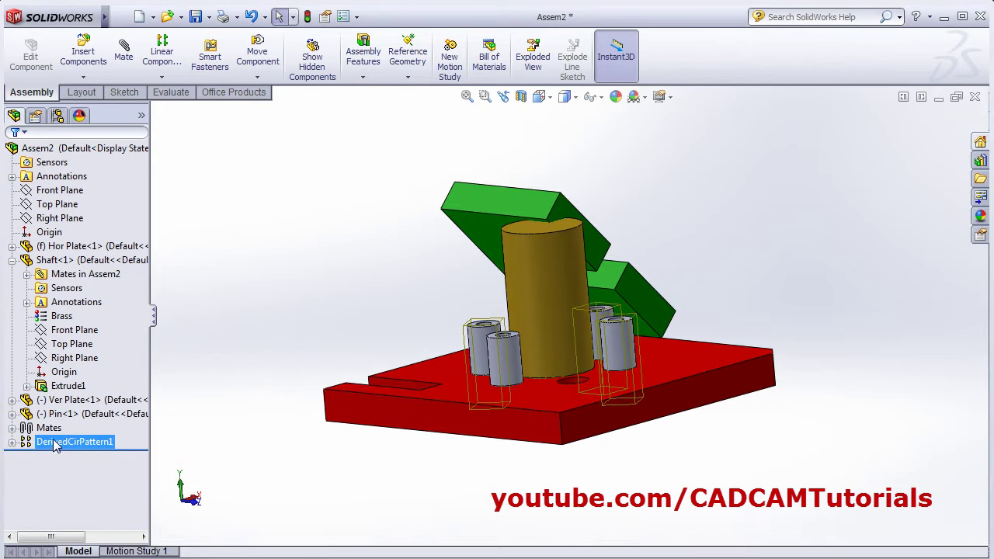
{"action": "right_click", "coordinate": [54, 444]}
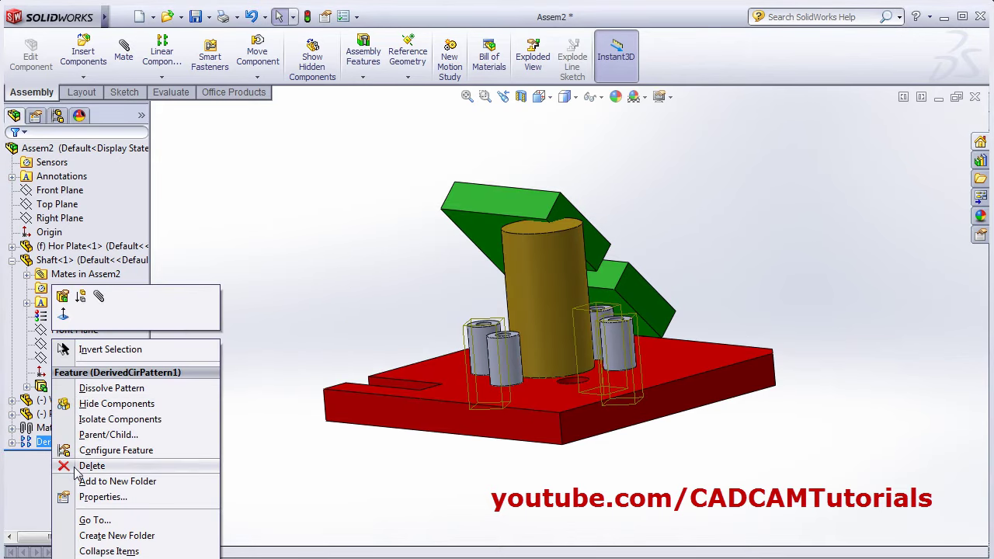
{"action": "left_click", "coordinate": [108, 465]}
{"action": "left_click", "coordinate": [561, 215]}
Delete the original Pin<1> and the Ver Plate<1> components along with their mates
{"action": "middle_click_drag", "start_coordinate": [562, 219], "coordinate": [512, 419]}
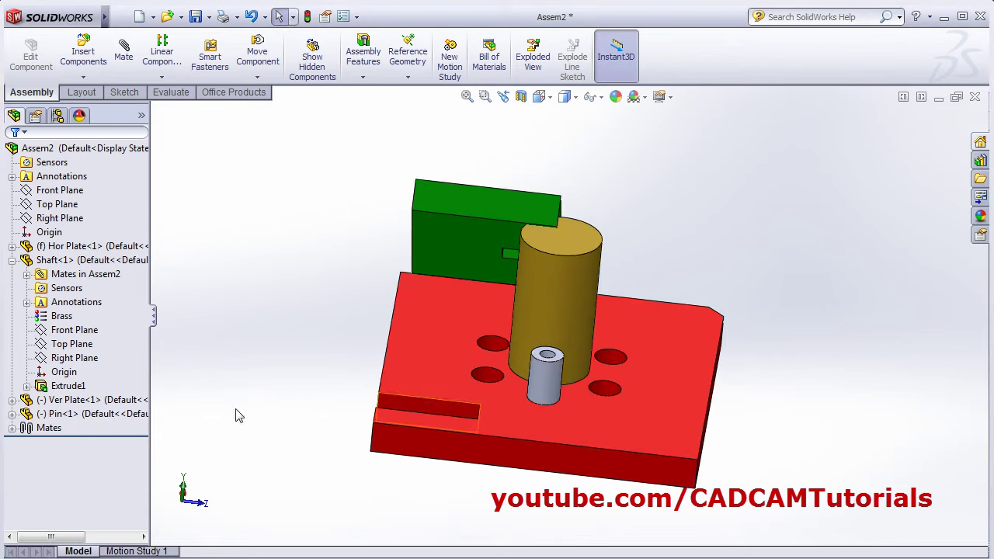
{"action": "right_click", "coordinate": [82, 413]}
{"action": "left_click", "coordinate": [109, 442]}
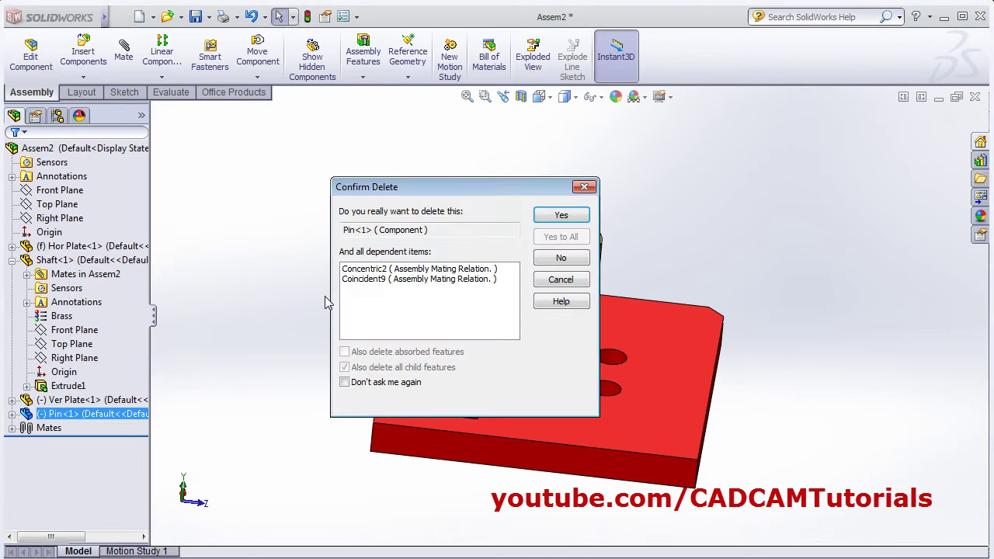
{"action": "left_click", "coordinate": [559, 218]}
{"action": "left_click", "coordinate": [118, 399]}
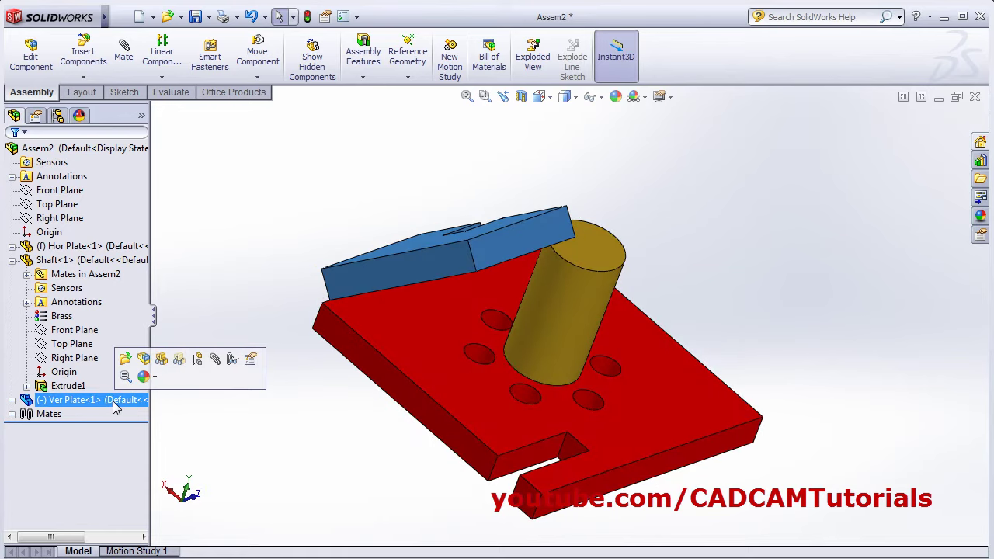
{"action": "right_click", "coordinate": [117, 401]}
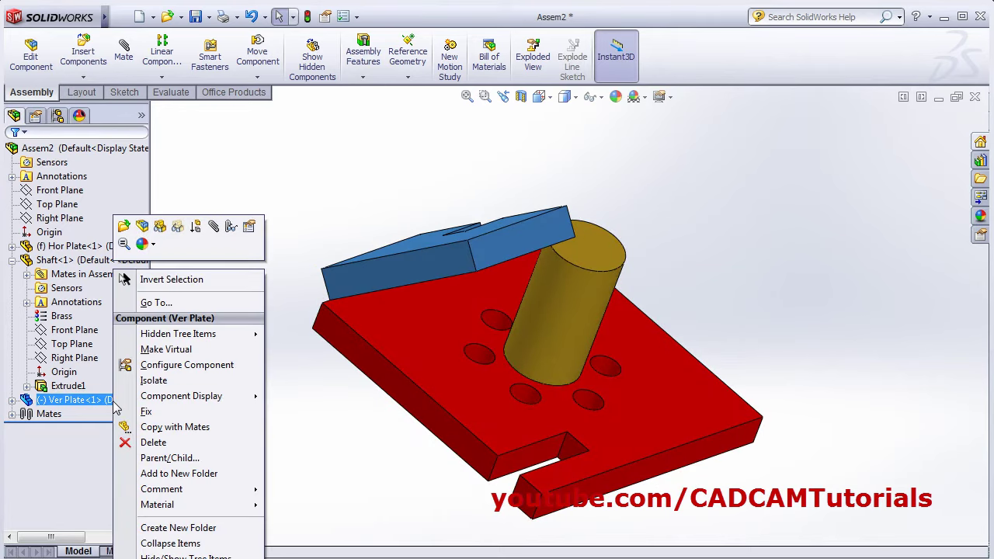
{"action": "left_click", "coordinate": [147, 442]}
{"action": "left_click", "coordinate": [560, 215]}
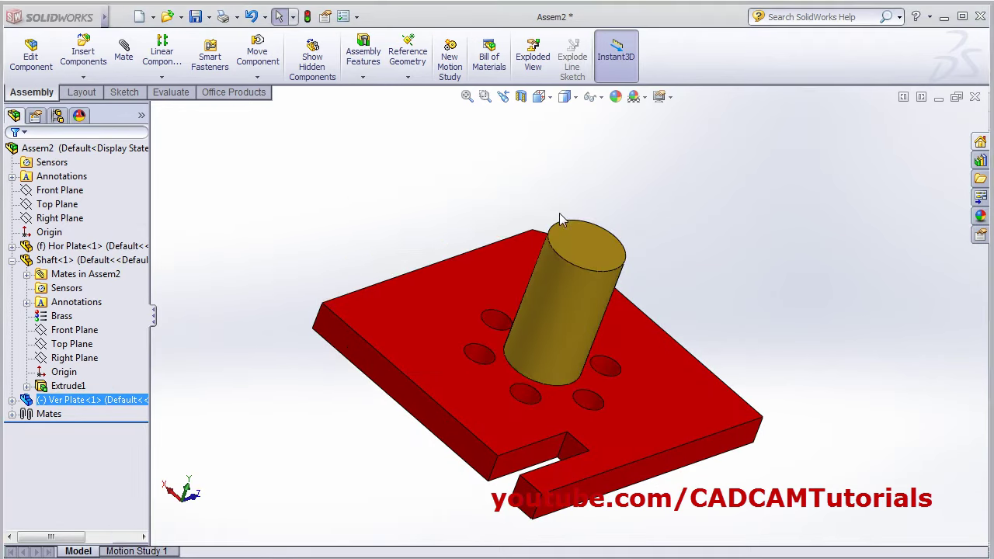
Add smart fasteners to the plate face's holes and delete the Group1 screws
{"action": "left_click", "coordinate": [210, 61]}
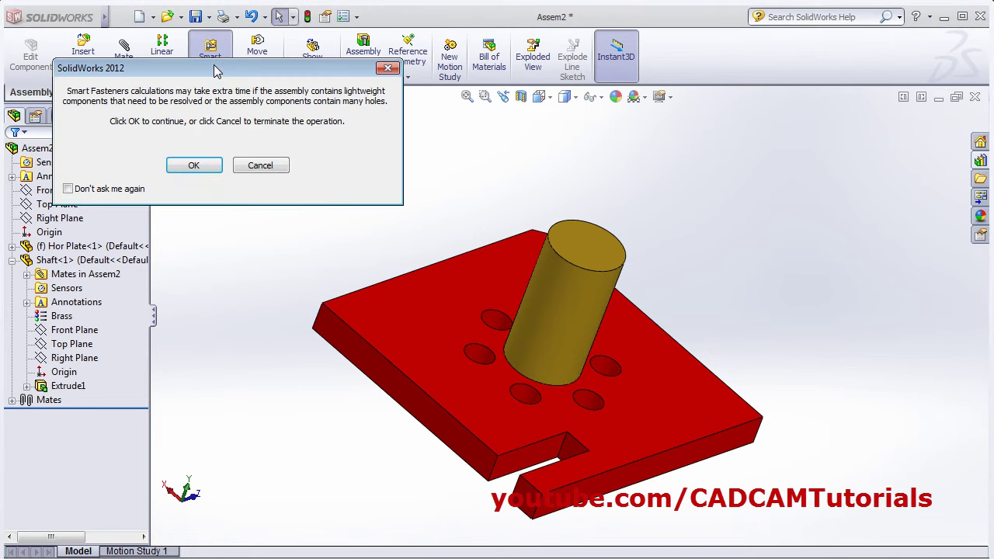
{"action": "left_click", "coordinate": [193, 165]}
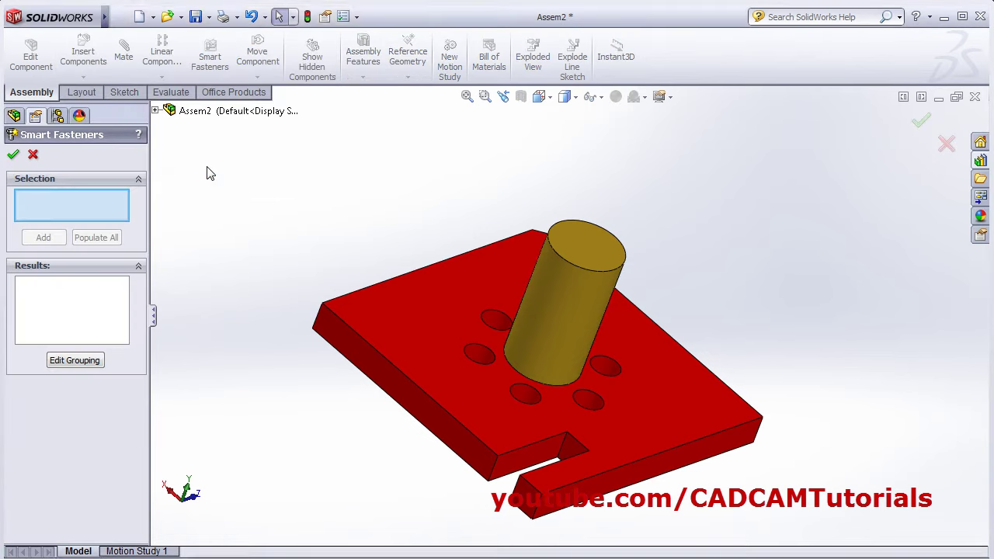
{"action": "left_click", "coordinate": [438, 331]}
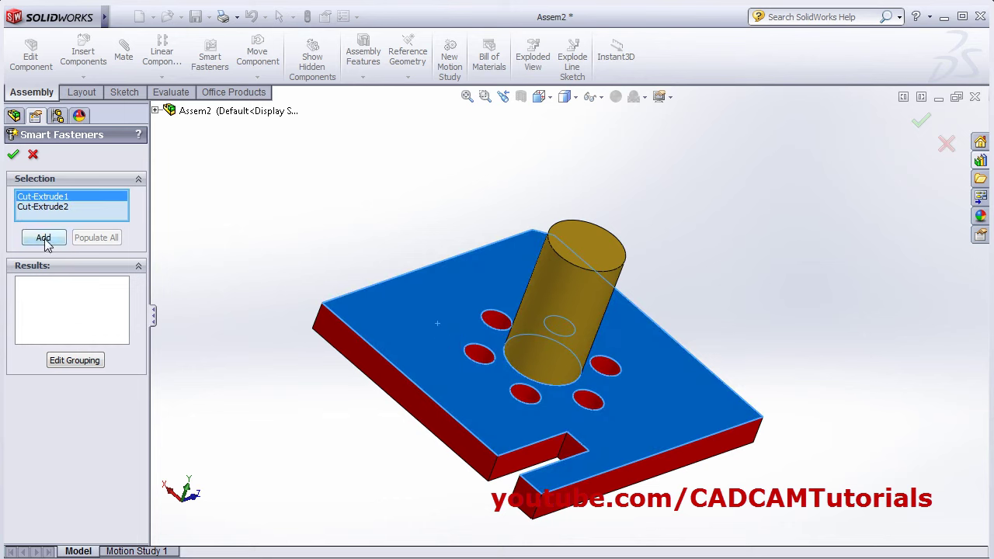
{"action": "left_click", "coordinate": [44, 238]}
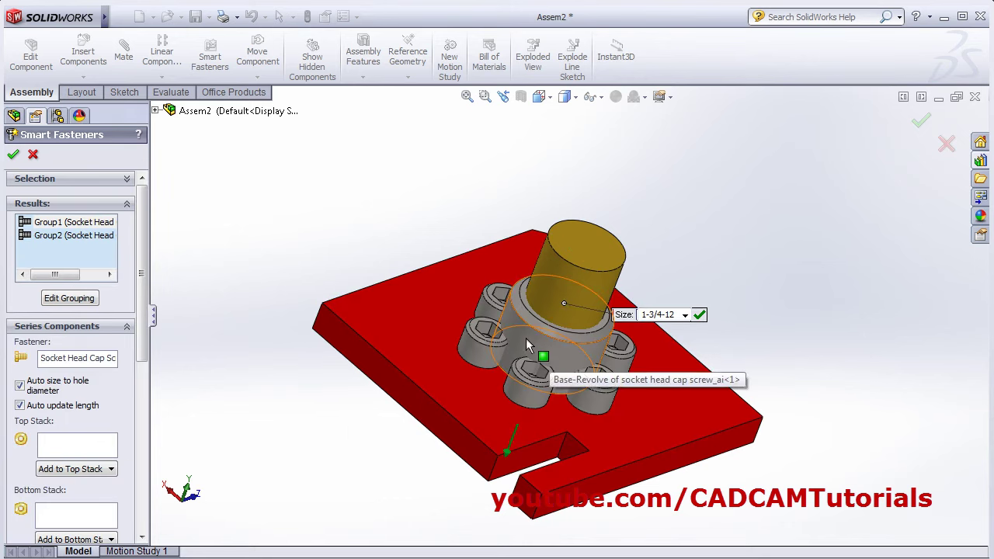
{"action": "left_click", "coordinate": [51, 223]}
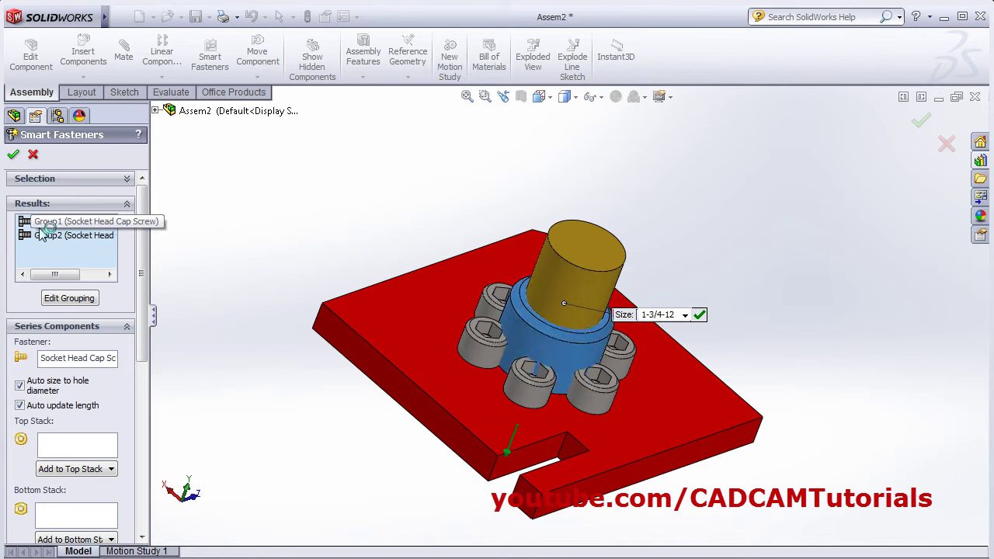
{"action": "right_click", "coordinate": [51, 224]}
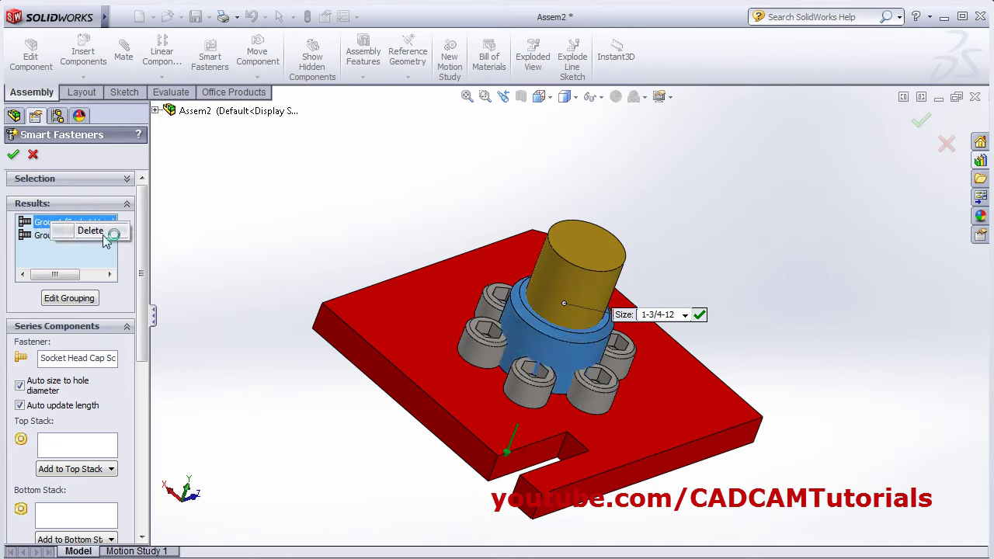
{"action": "left_click", "coordinate": [90, 232]}
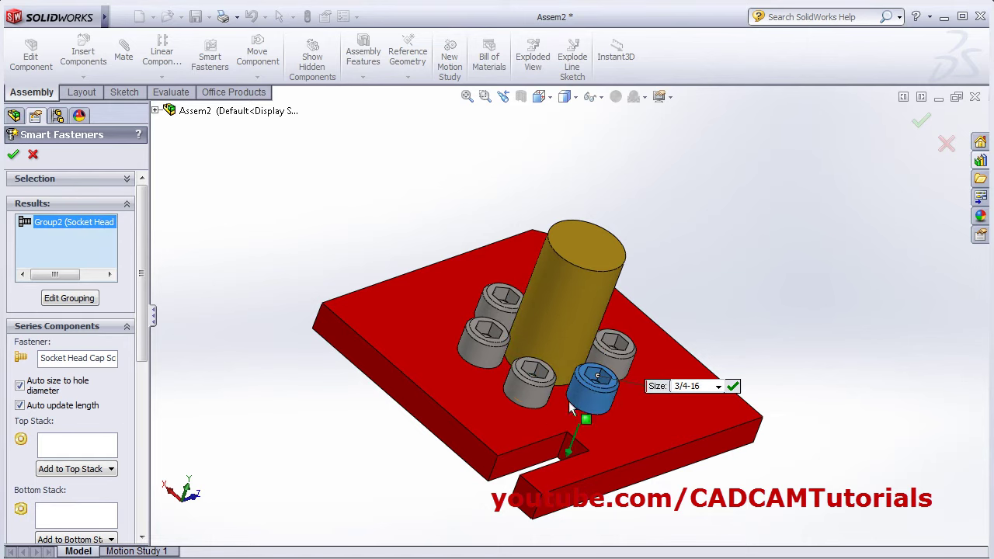
Change the fastener type to a 3/4-16 Socket Head Cap Screw
{"action": "middle_click_drag", "start_coordinate": [310, 377], "coordinate": [289, 386]}
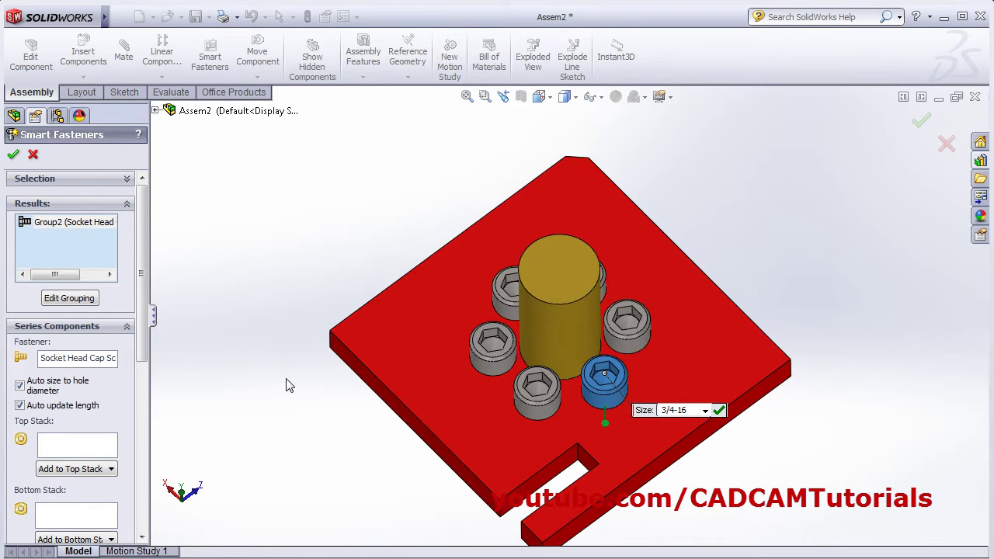
{"action": "left_click", "coordinate": [65, 361]}
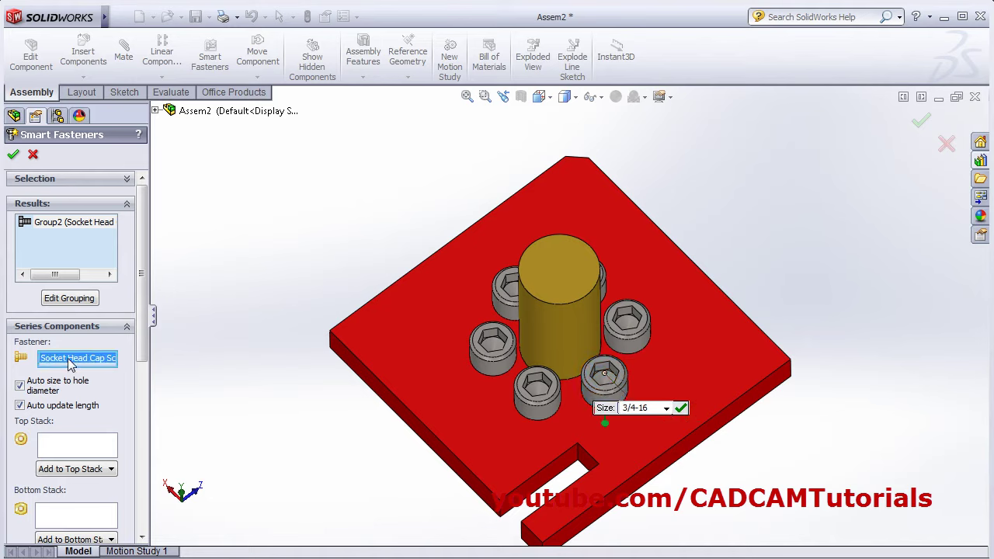
{"action": "right_click", "coordinate": [69, 359]}
{"action": "left_click", "coordinate": [147, 369]}
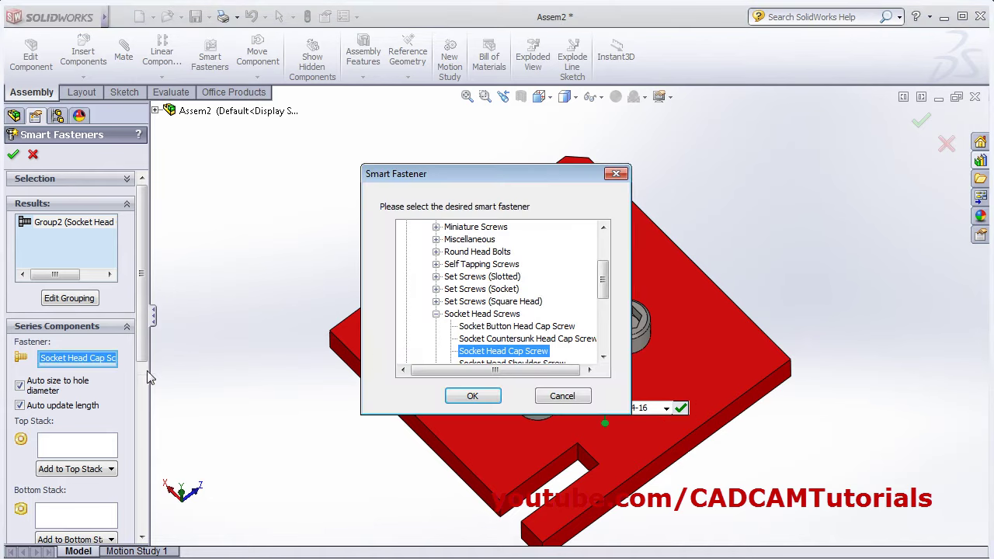
{"action": "left_click_drag", "start_coordinate": [607, 294], "coordinate": [605, 262]}
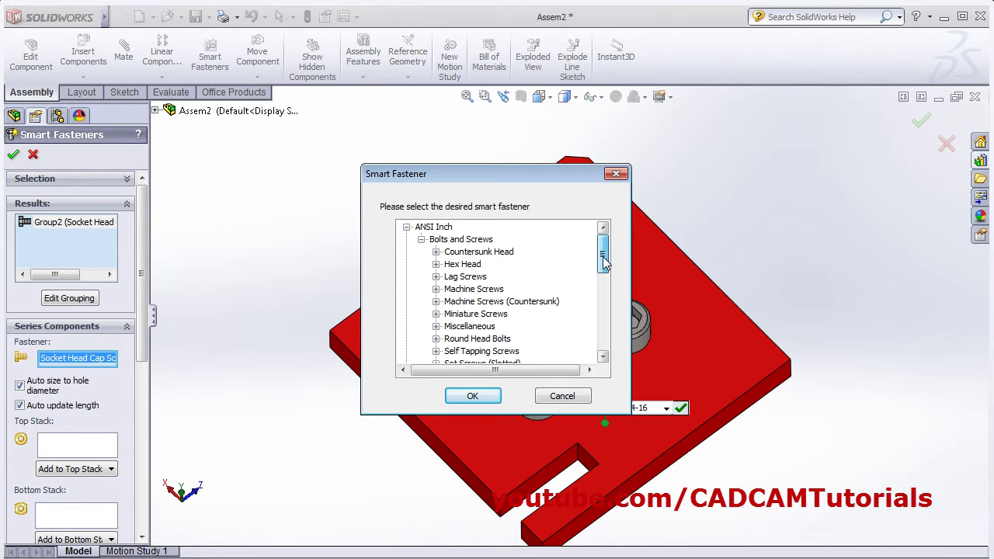
{"action": "left_click", "coordinate": [563, 396]}
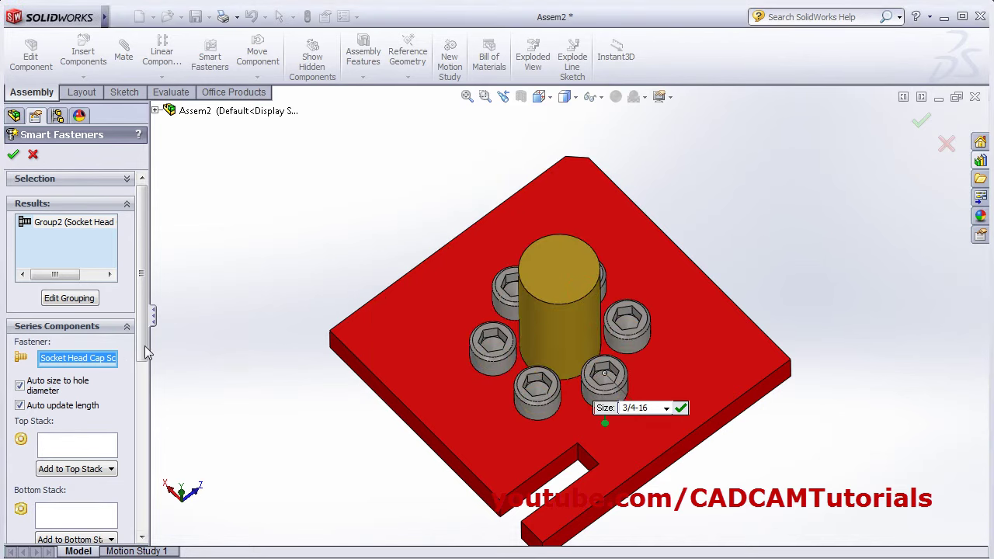
{"action": "left_click_drag", "start_coordinate": [142, 318], "coordinate": [142, 359]}
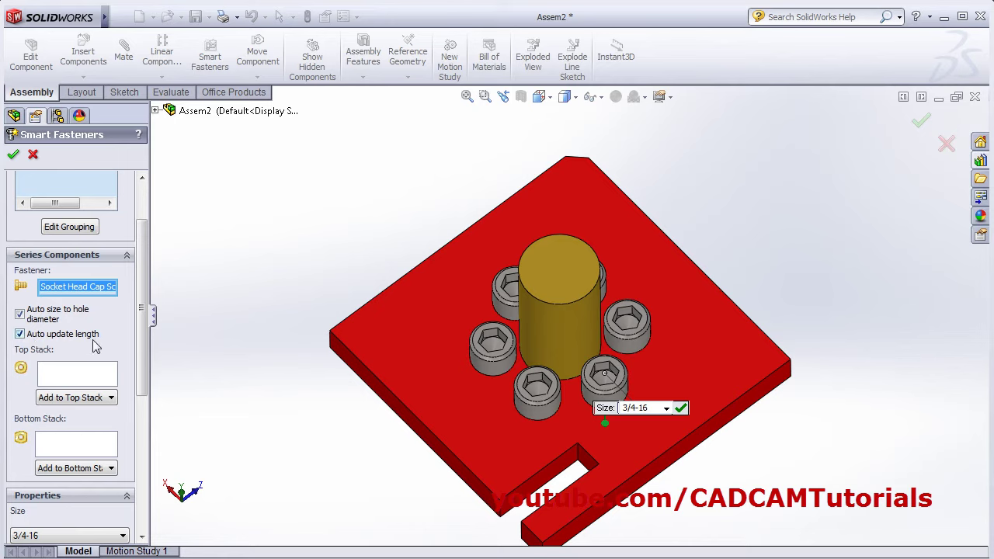
{"action": "left_click", "coordinate": [76, 386]}
{"action": "middle_click_drag", "start_coordinate": [333, 415], "coordinate": [406, 417]}
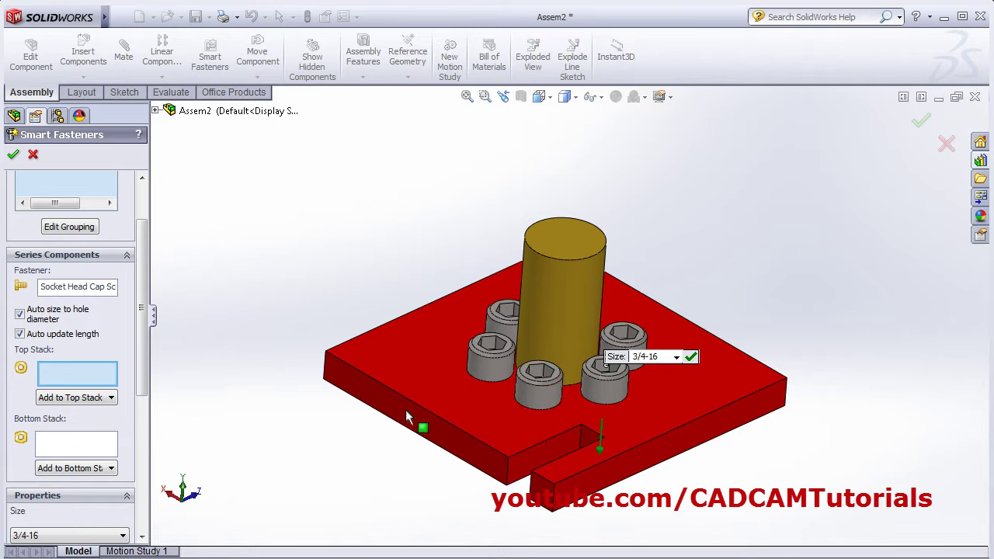
Add a Preferred - Narrow Flat Washer Type A on top and a Heavy Hex Nut below
{"action": "left_click", "coordinate": [106, 398]}
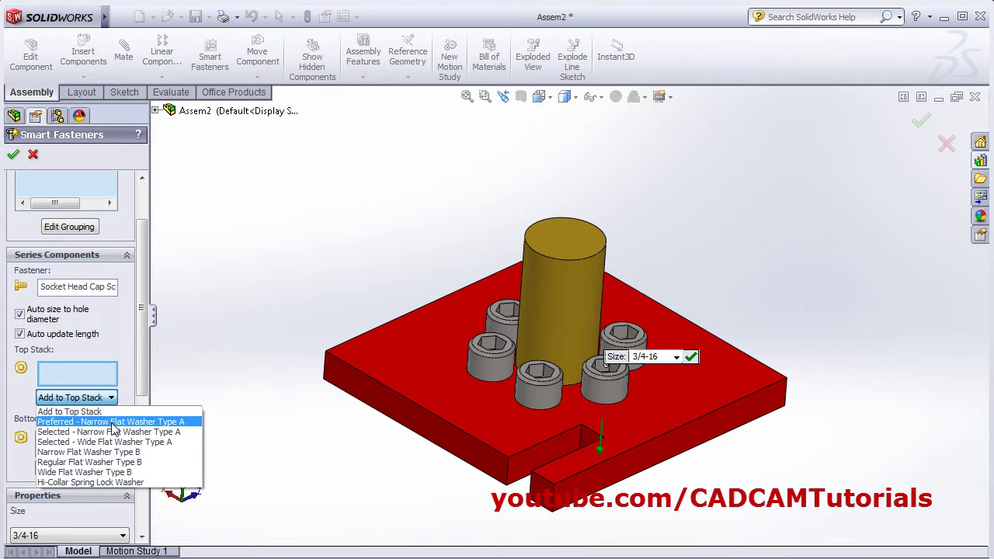
{"action": "left_click", "coordinate": [125, 423]}
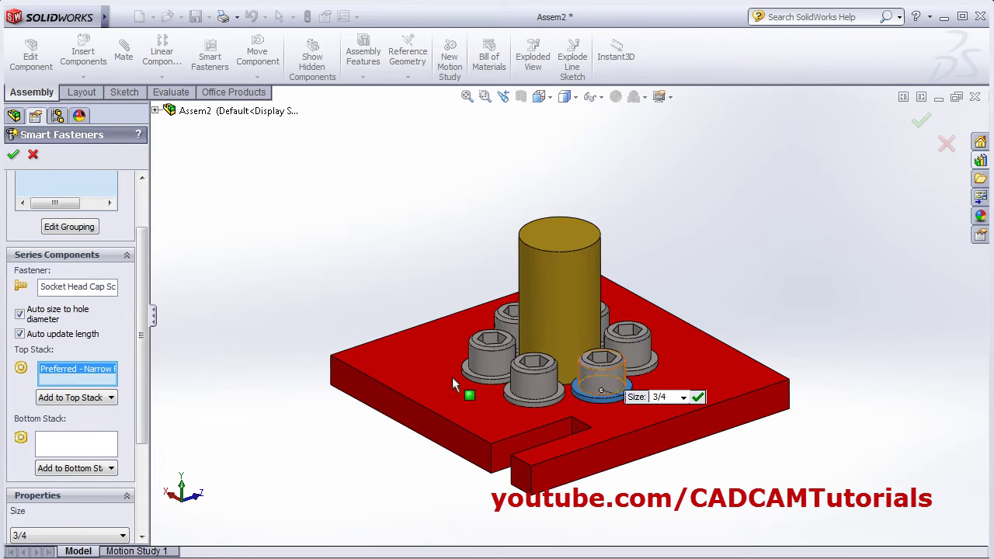
{"action": "left_click", "coordinate": [75, 446]}
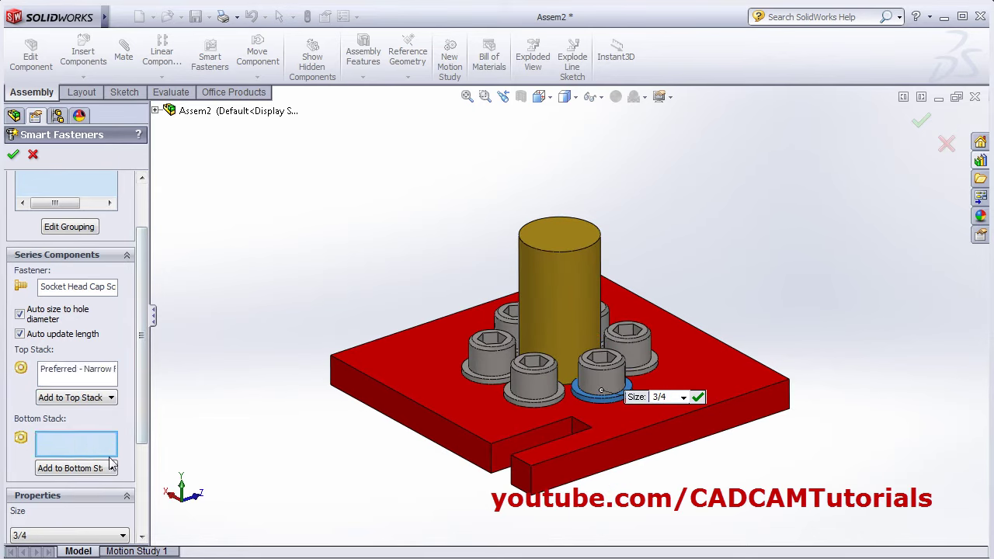
{"action": "left_click", "coordinate": [111, 469]}
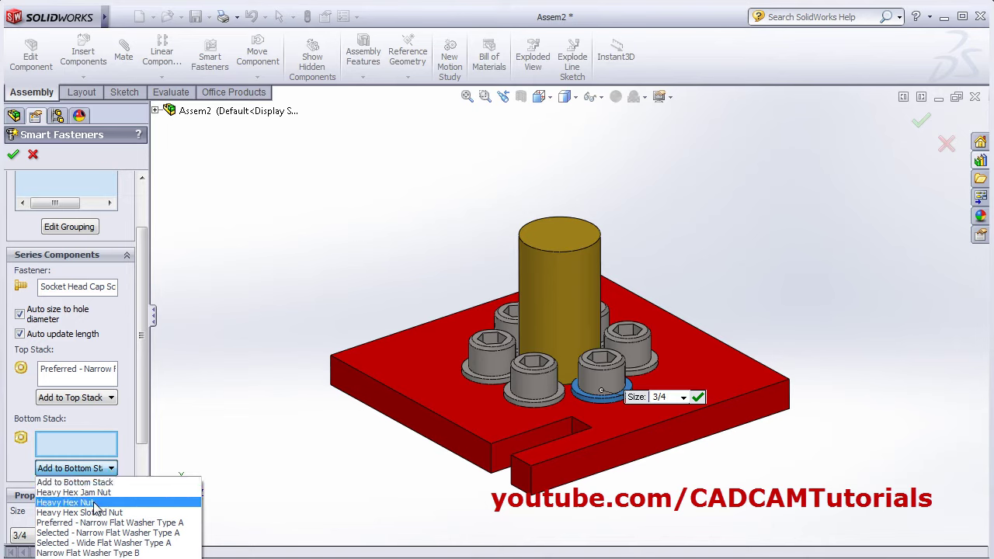
{"action": "left_click", "coordinate": [95, 502]}
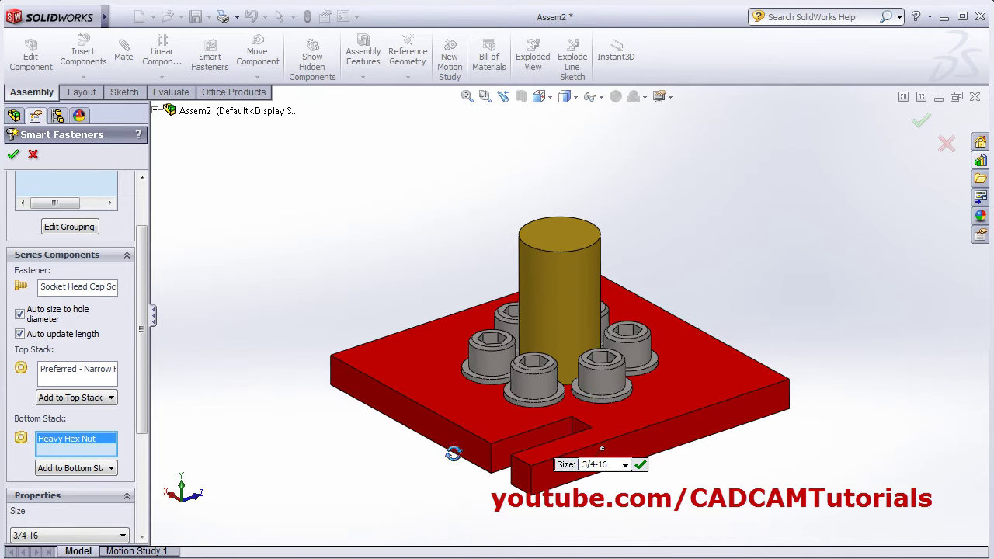
Keep the fastener size at 3/4-16 and check the nuts beneath the plate
{"action": "middle_click_drag", "start_coordinate": [455, 455], "coordinate": [457, 354]}
{"action": "scroll", "coordinate": [457, 354], "scroll_direction": "down", "scroll_amount": 2}
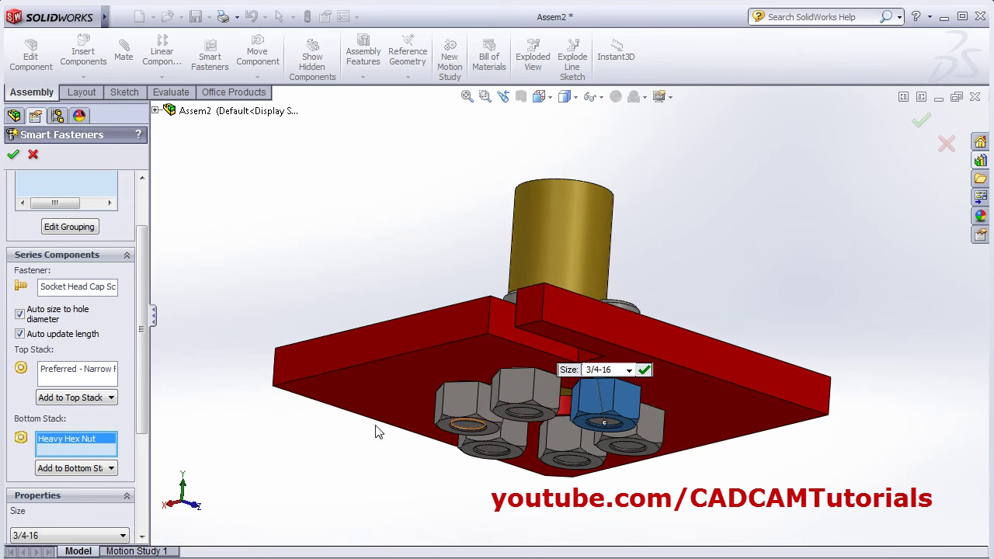
{"action": "scroll", "coordinate": [140, 377], "scroll_direction": "down", "scroll_amount": 5}
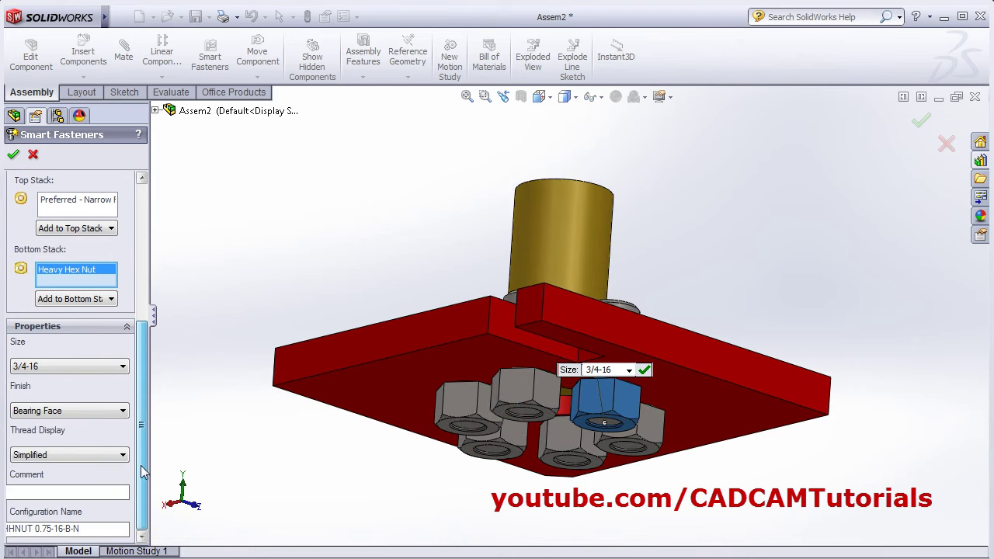
{"action": "left_click", "coordinate": [123, 368]}
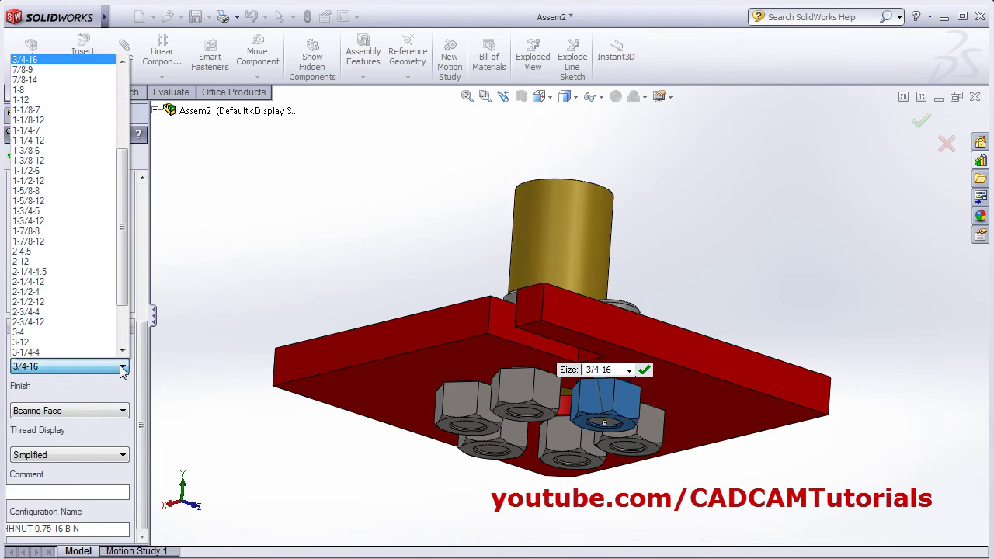
{"action": "left_click", "coordinate": [123, 370]}
{"action": "middle_click_drag", "start_coordinate": [330, 256], "coordinate": [323, 395]}
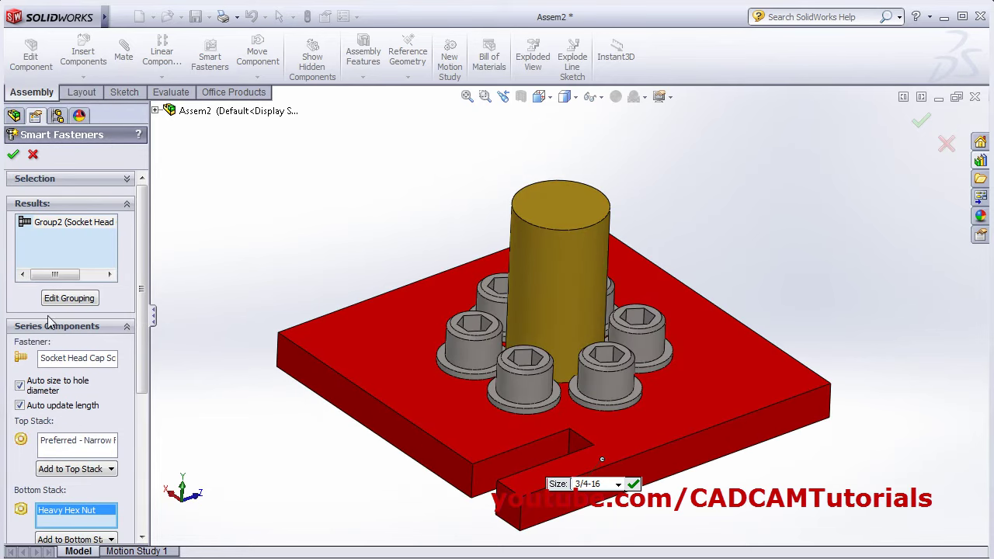
{"action": "left_click", "coordinate": [14, 156]}
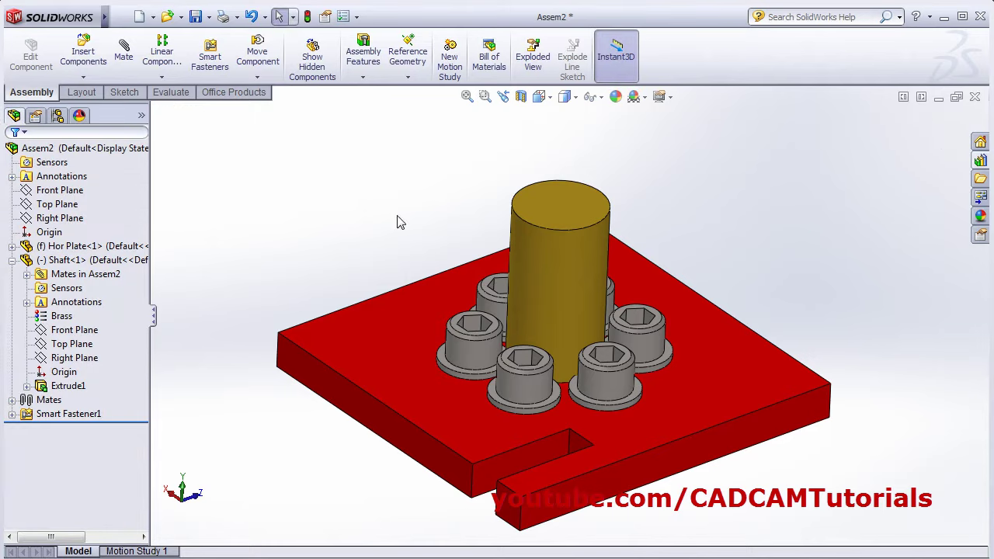
{"action": "middle_click_drag", "start_coordinate": [533, 295], "coordinate": [556, 320]}
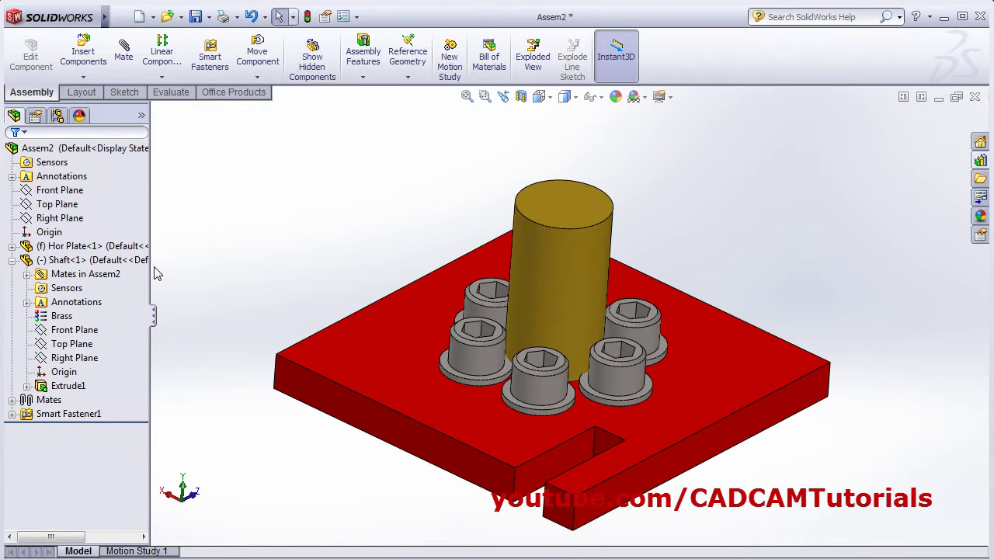
{"action": "left_click", "coordinate": [67, 262]}
{"action": "left_click", "coordinate": [74, 247], "text": "ctrl"}
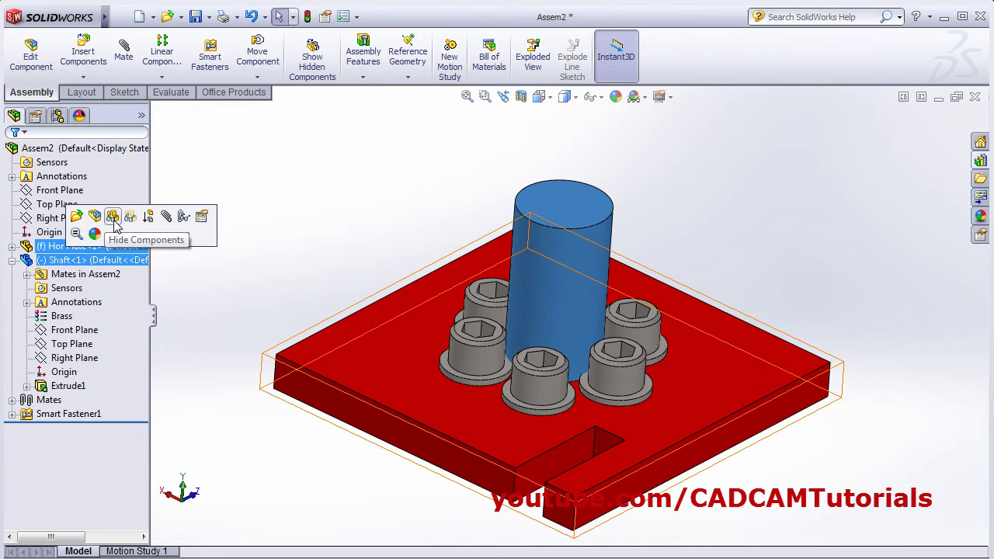
{"action": "left_click", "coordinate": [113, 220]}
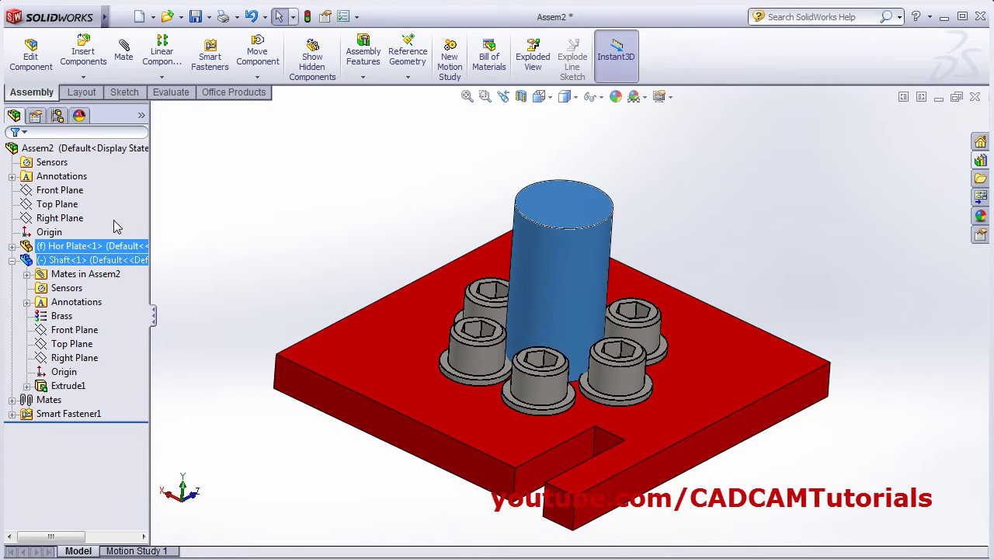
{"action": "middle_click_drag", "start_coordinate": [282, 193], "coordinate": [269, 226]}
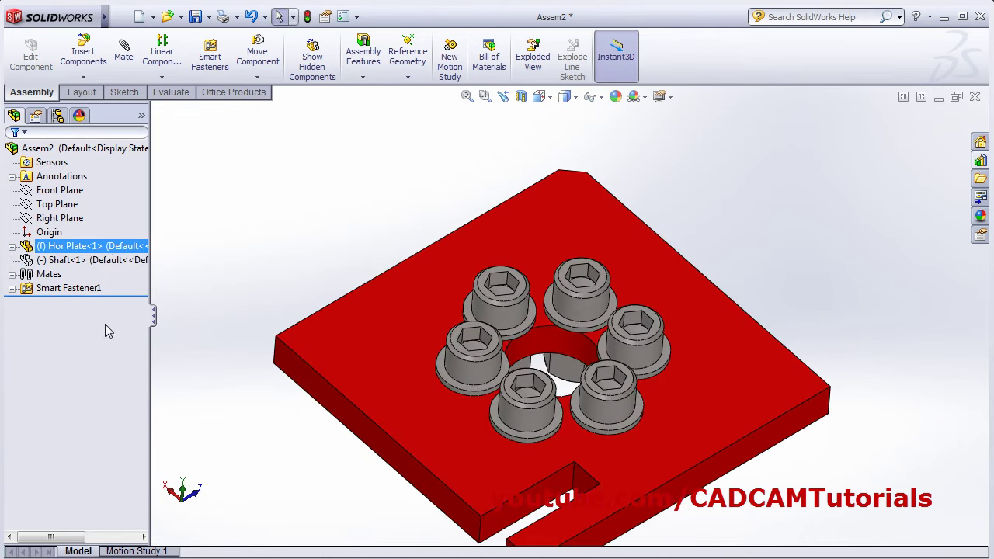
{"action": "left_click", "coordinate": [61, 262]}
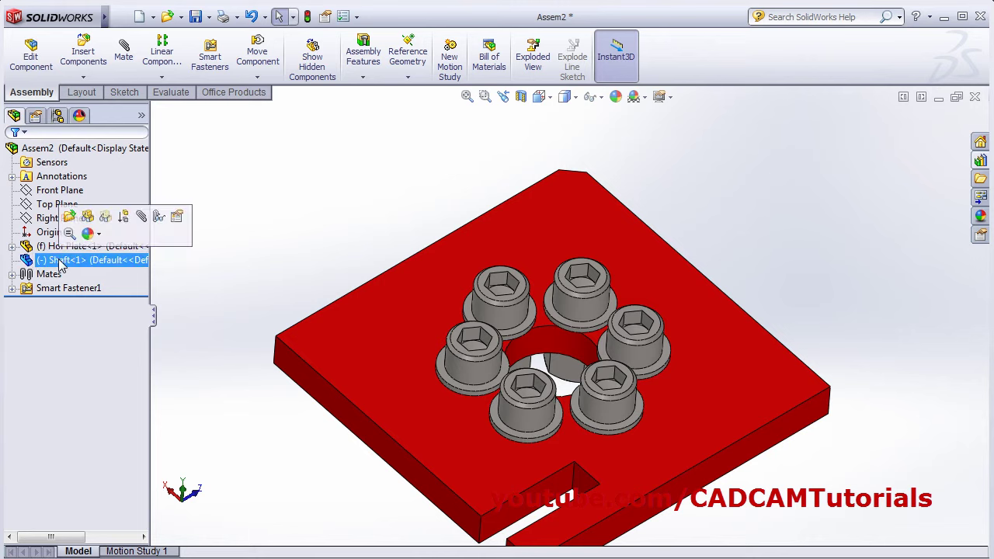
{"action": "left_click", "coordinate": [62, 246], "text": "ctrl"}
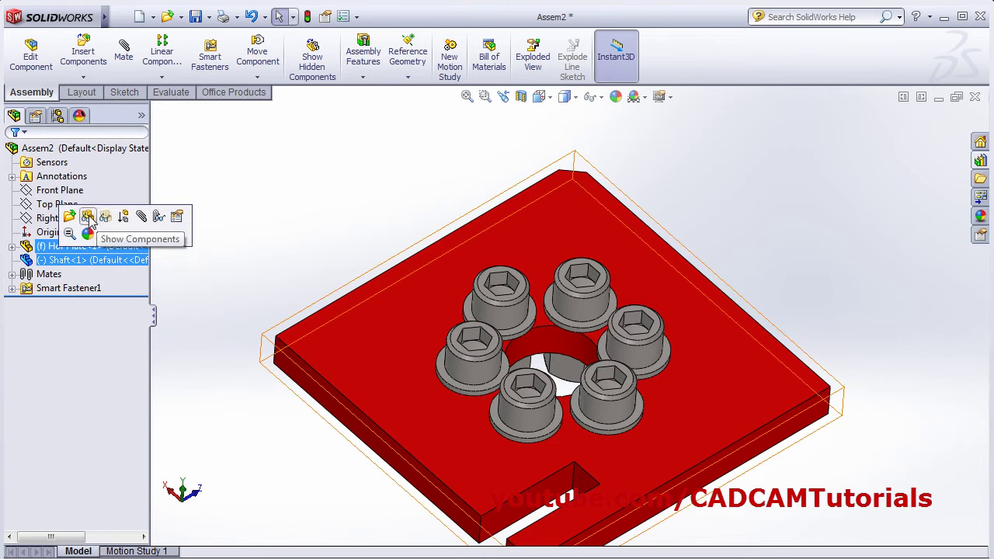
{"action": "left_click", "coordinate": [88, 218]}
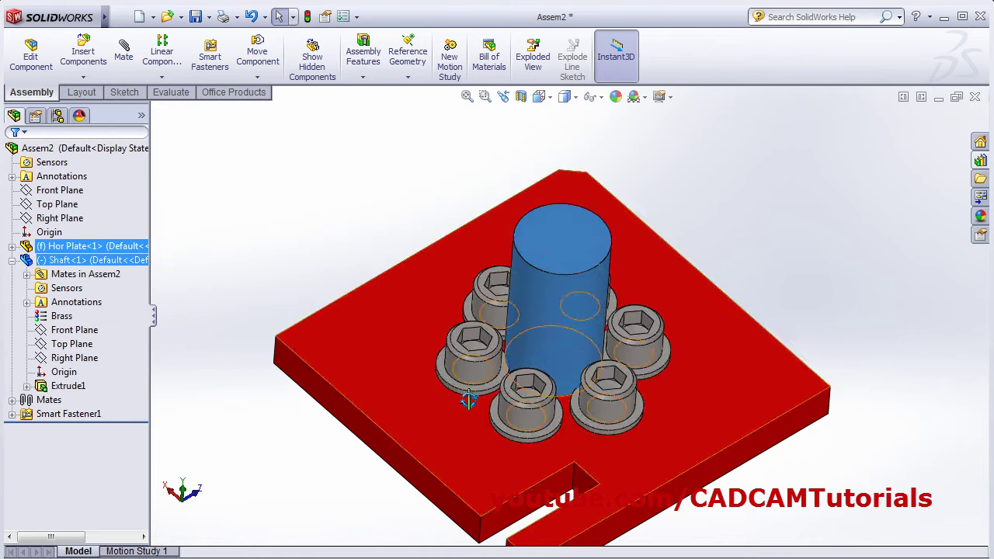
{"action": "left_click", "coordinate": [318, 239]}
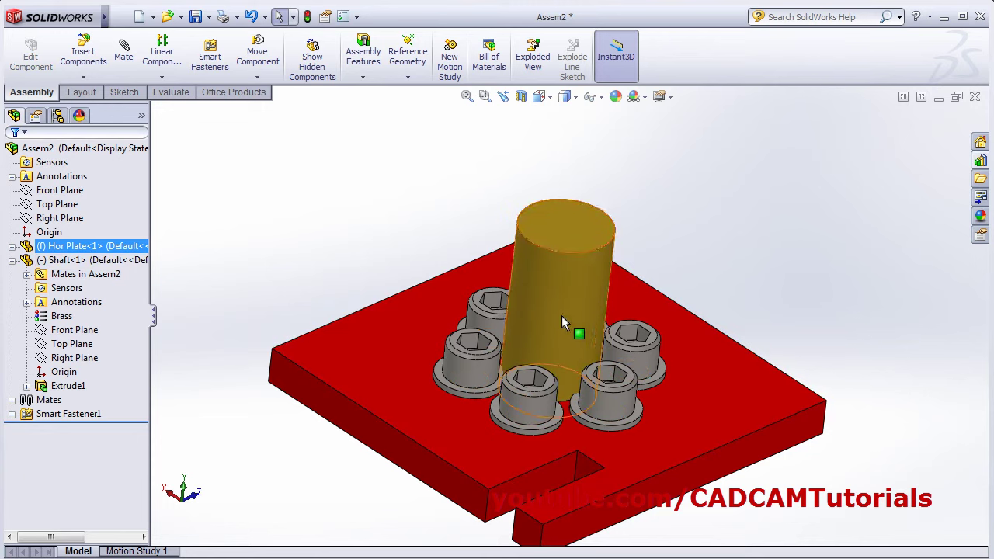
{"action": "left_click", "coordinate": [86, 260]}
{"action": "left_click", "coordinate": [86, 246], "text": "ctrl"}
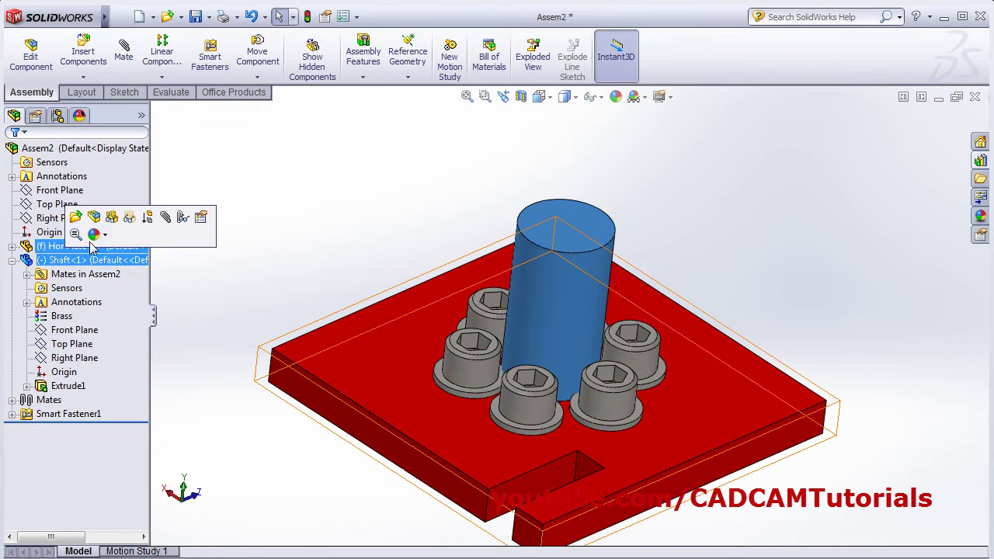
{"action": "left_click", "coordinate": [130, 220]}
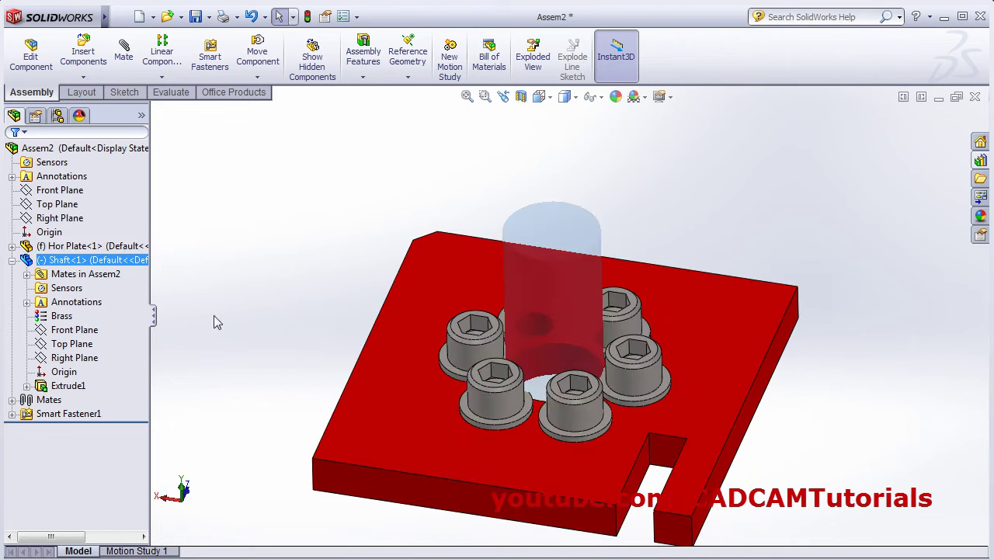
{"action": "left_click", "coordinate": [66, 262]}
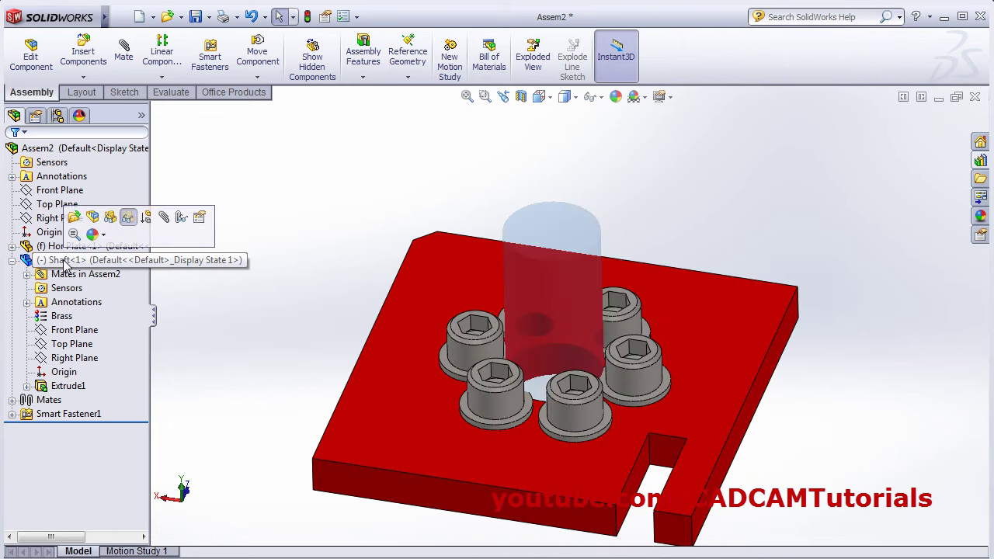
{"action": "left_click", "coordinate": [85, 246], "text": "ctrl"}
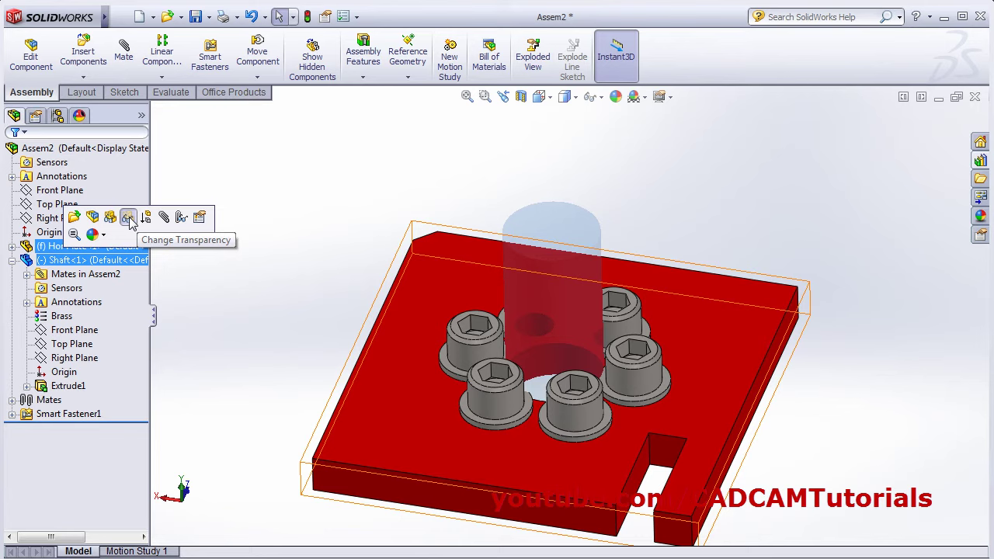
{"action": "left_click", "coordinate": [129, 220]}
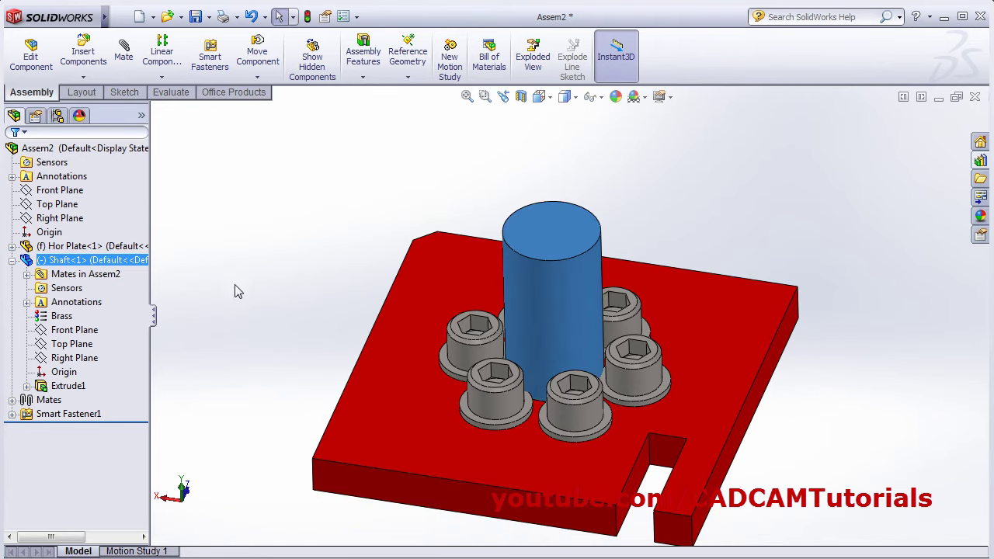
{"action": "left_click", "coordinate": [254, 318]}
{"action": "middle_click_drag", "start_coordinate": [363, 391], "coordinate": [505, 168]}
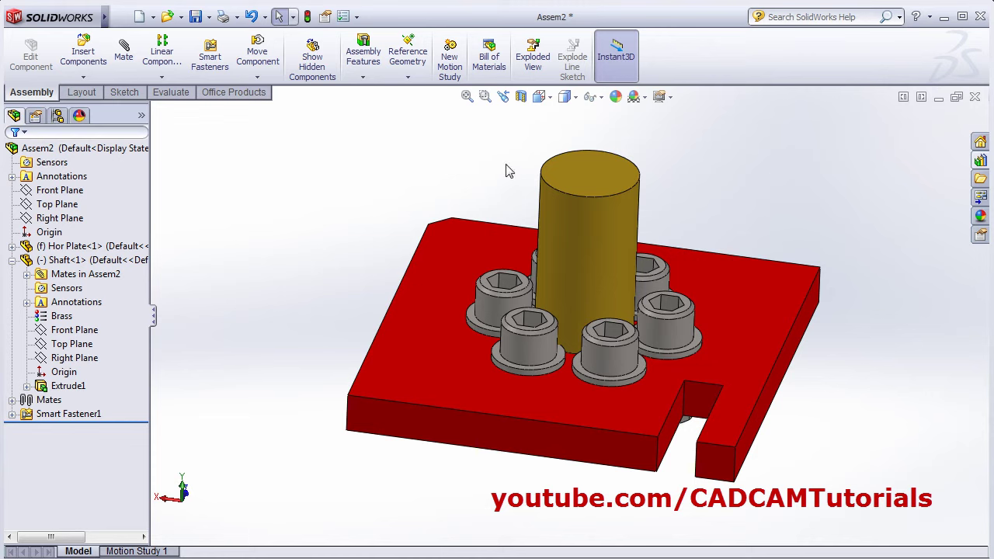
Start an exploded view and lift the shaft straight up above the plate as Explode Step1
{"action": "left_click", "coordinate": [538, 68]}
{"action": "middle_click_drag", "start_coordinate": [331, 289], "coordinate": [462, 241]}
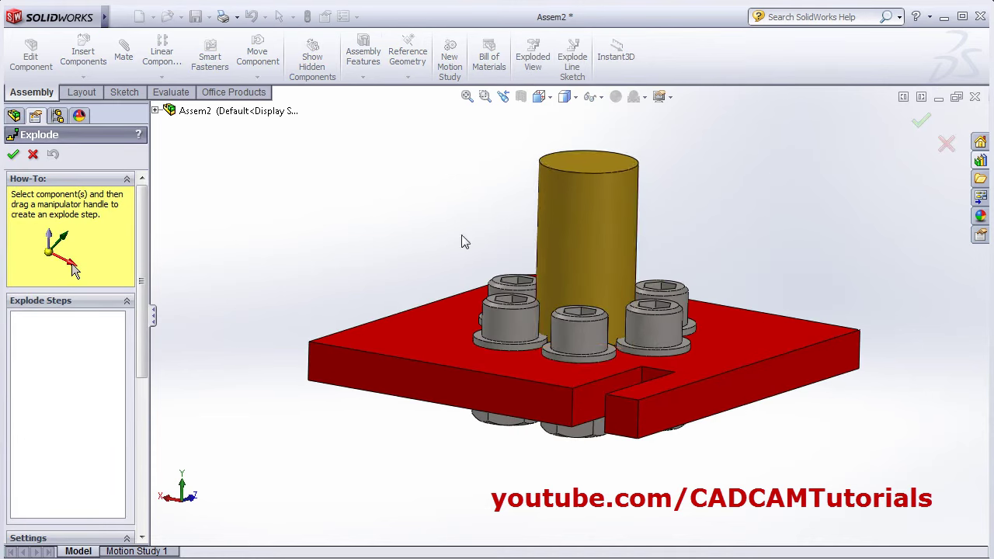
{"action": "left_click", "coordinate": [591, 248]}
{"action": "scroll", "coordinate": [588, 257], "scroll_direction": "up", "scroll_amount": 3}
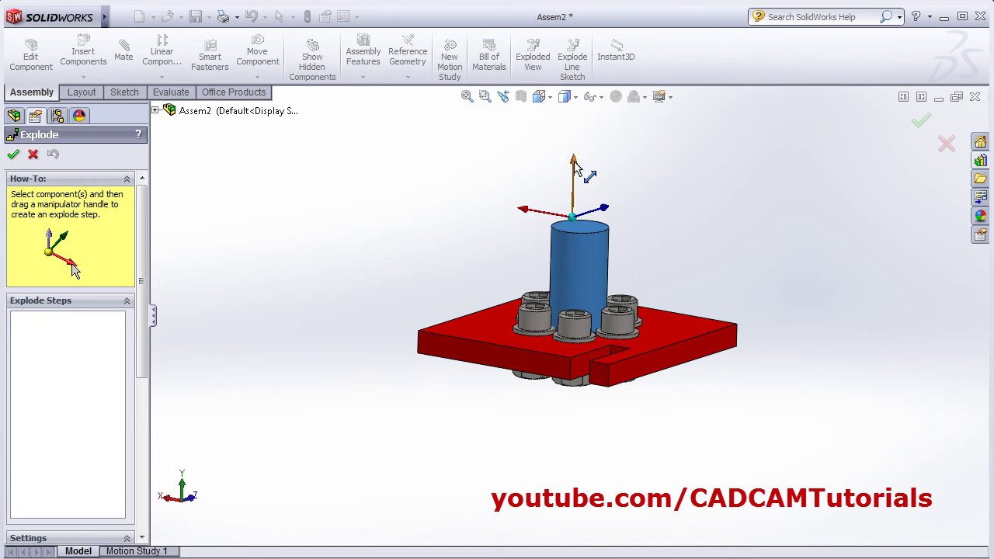
{"action": "left_click_drag", "start_coordinate": [575, 169], "coordinate": [580, 110]}
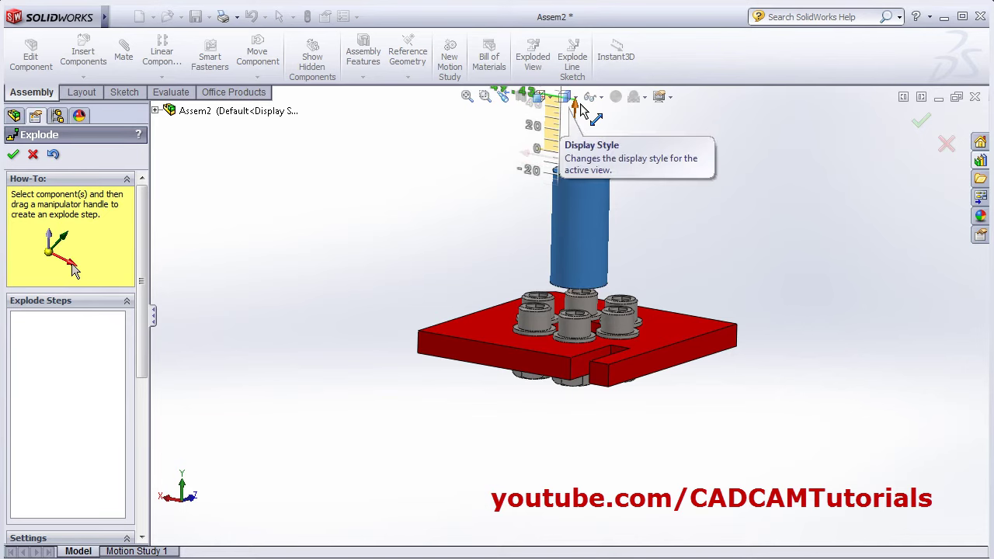
{"action": "scroll", "coordinate": [614, 219], "scroll_direction": "down", "scroll_amount": 3}
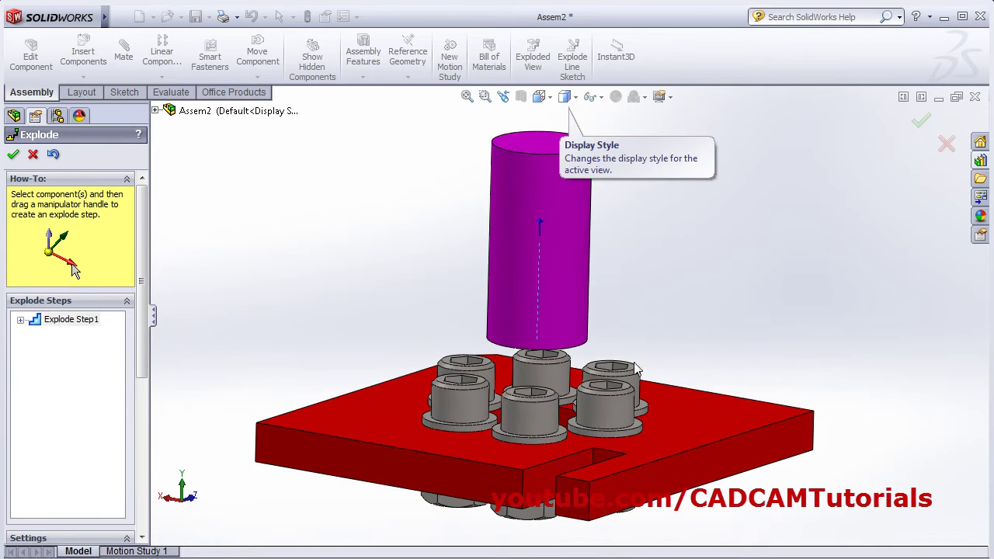
Raise the front cap screw about 40 mm above the plate as Explode Step2, then select its washer
{"action": "left_click", "coordinate": [523, 414]}
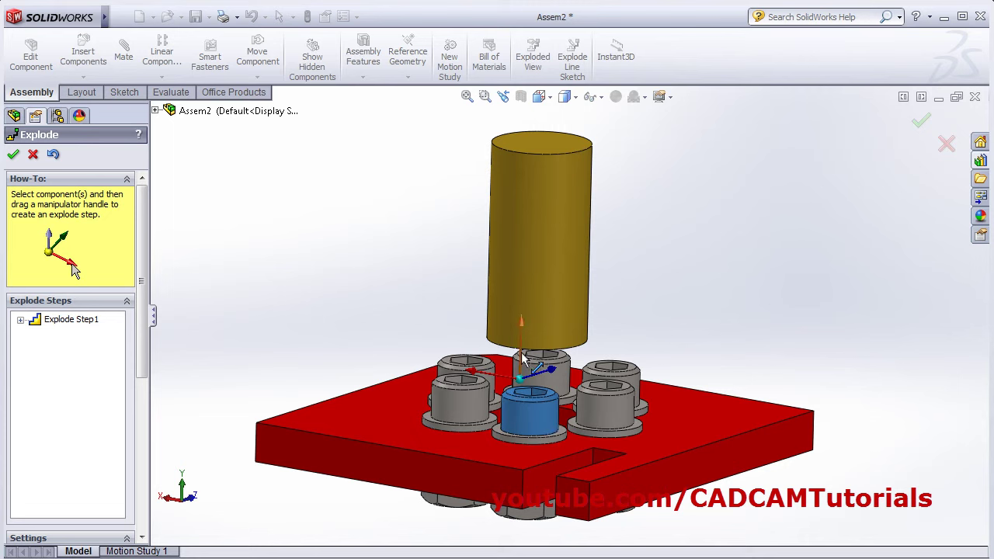
{"action": "left_click_drag", "start_coordinate": [524, 358], "coordinate": [531, 299]}
{"action": "left_click_drag", "start_coordinate": [530, 293], "coordinate": [532, 273]}
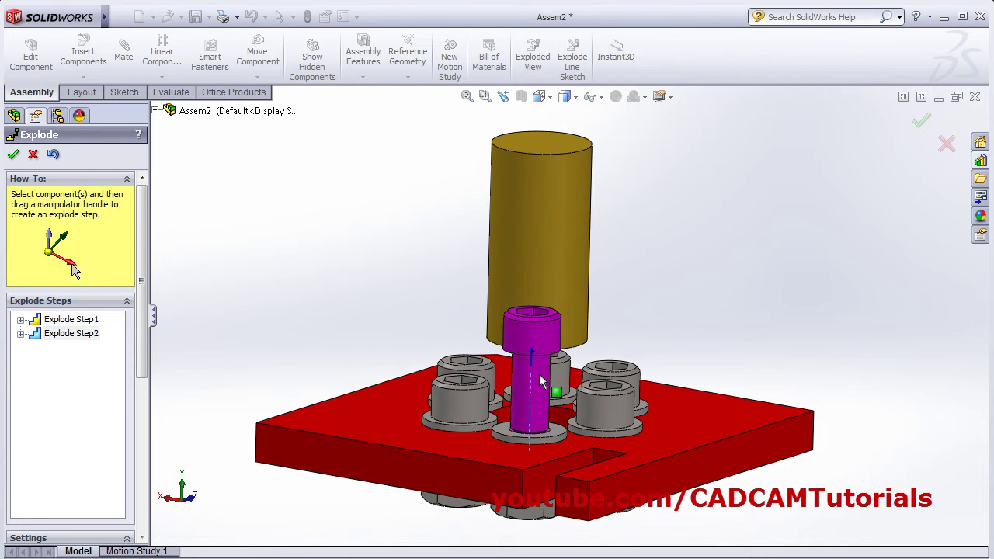
{"action": "left_click", "coordinate": [527, 428]}
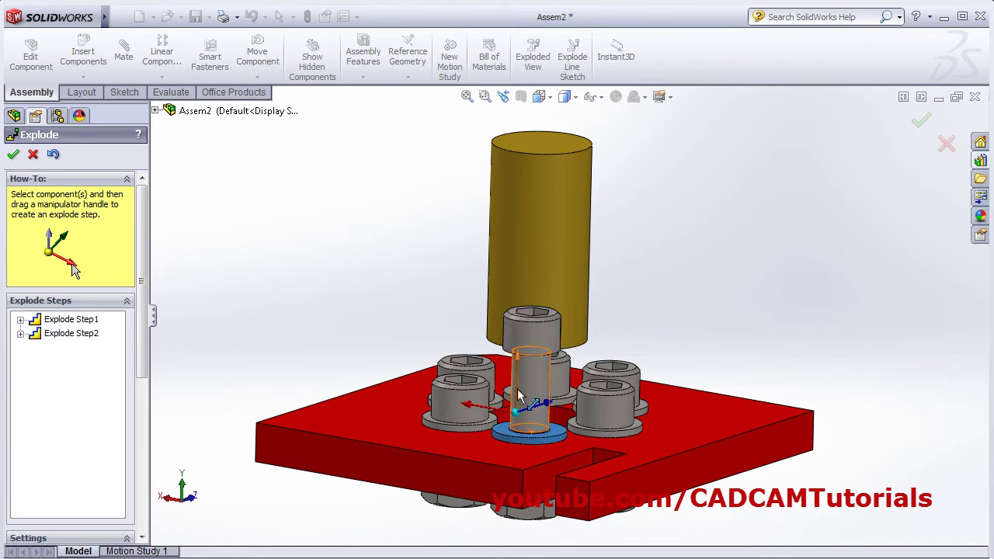
Lift the front screw's washer up along the vertical axis
{"action": "left_click_drag", "start_coordinate": [516, 396], "coordinate": [528, 321]}
{"action": "key", "text": "f"}
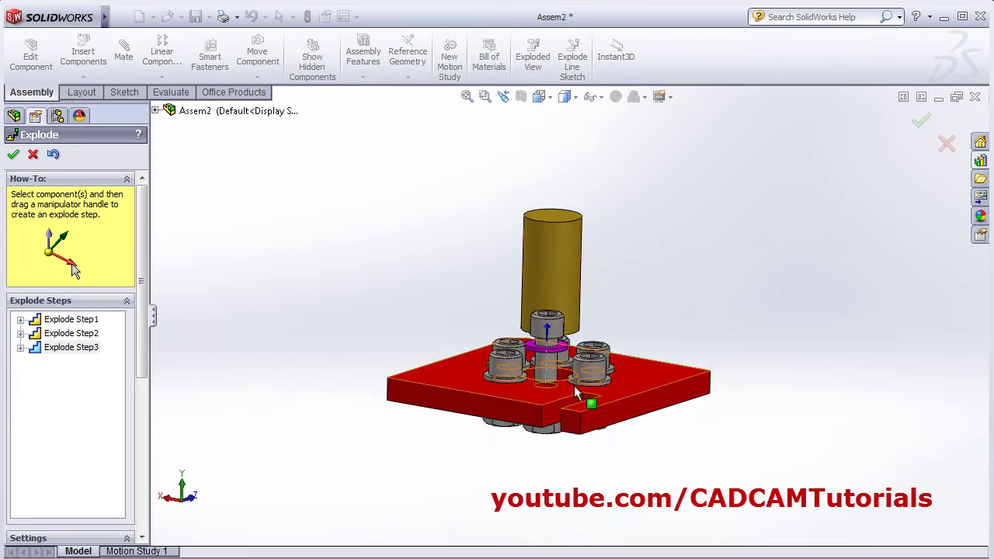
{"action": "middle_click_drag", "start_coordinate": [611, 383], "coordinate": [595, 395]}
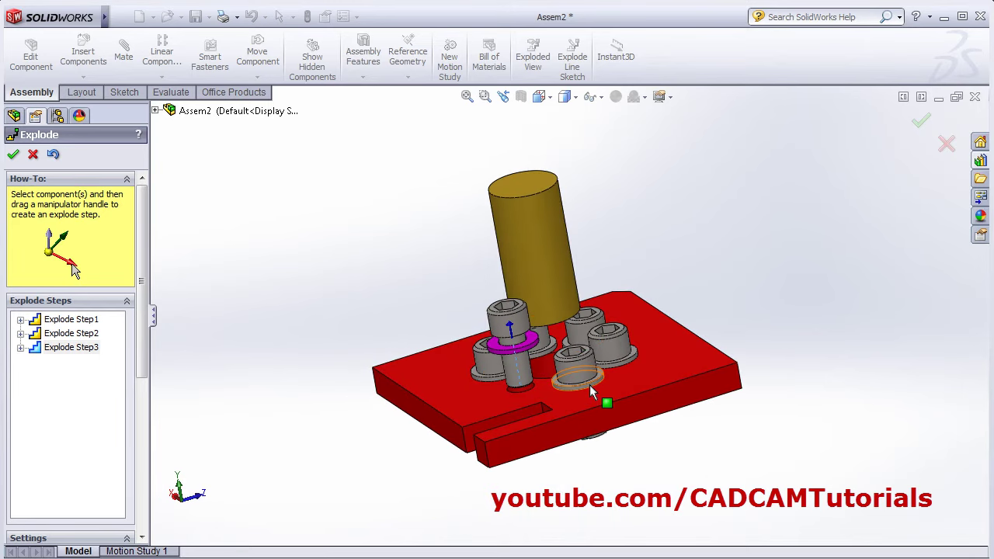
Select the remaining washers and raise them together above the plate
{"action": "left_click", "coordinate": [590, 384]}
{"action": "left_click", "coordinate": [617, 359], "text": "ctrl"}
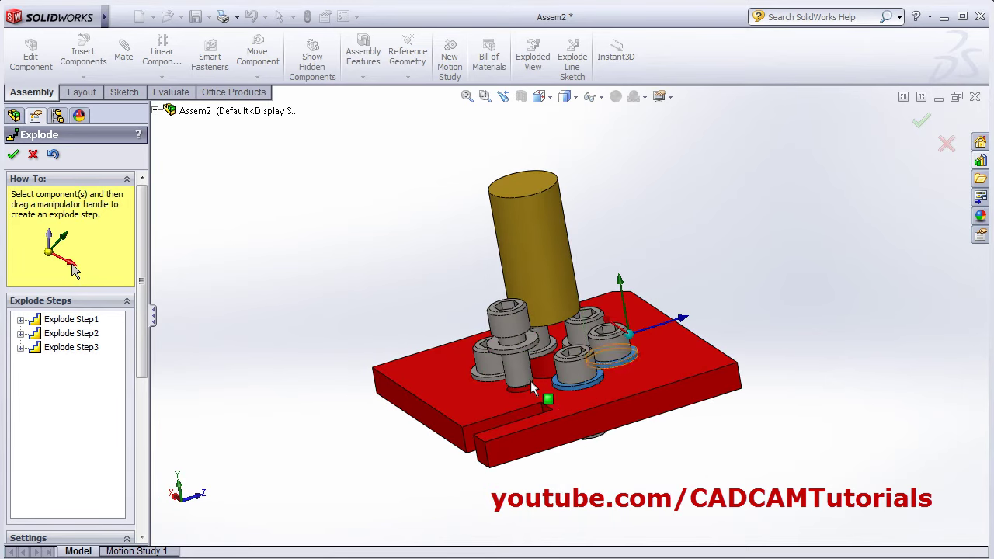
{"action": "left_click", "coordinate": [489, 381], "text": "ctrl"}
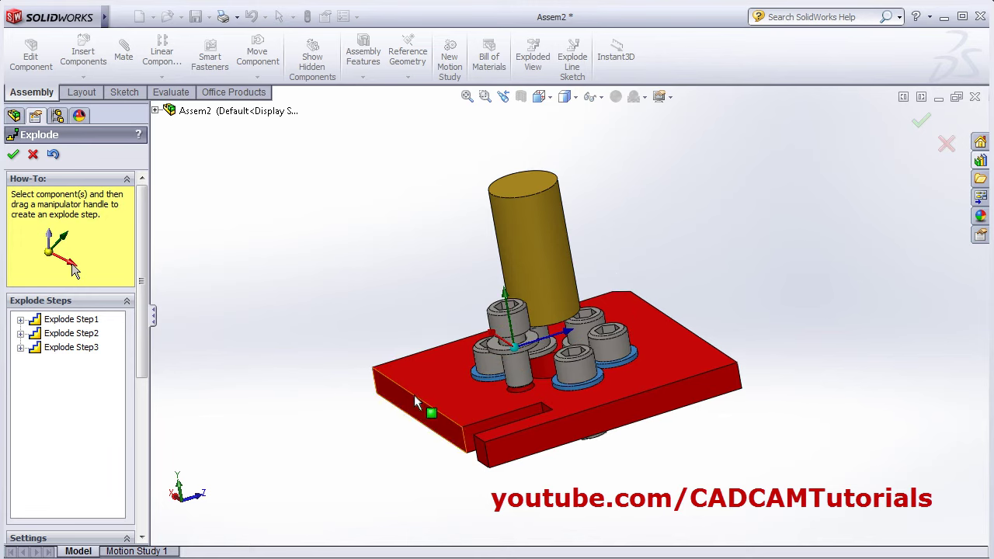
{"action": "middle_click_drag", "start_coordinate": [427, 406], "coordinate": [478, 350], "text": "ctrl"}
{"action": "left_click", "coordinate": [478, 349], "text": "ctrl"}
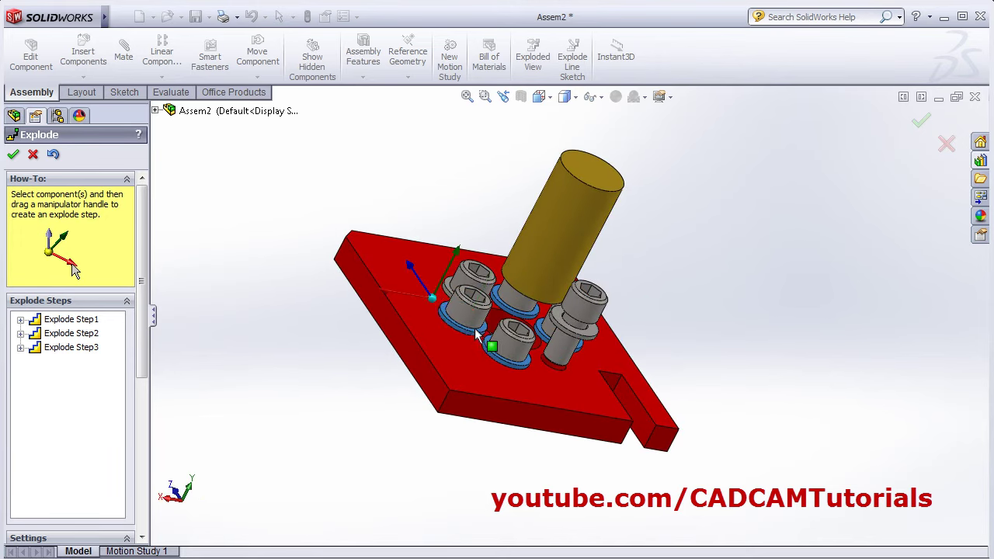
{"action": "scroll", "coordinate": [462, 286], "scroll_direction": "down", "scroll_amount": 2}
{"action": "scroll", "coordinate": [463, 286], "scroll_direction": "down", "scroll_amount": 1}
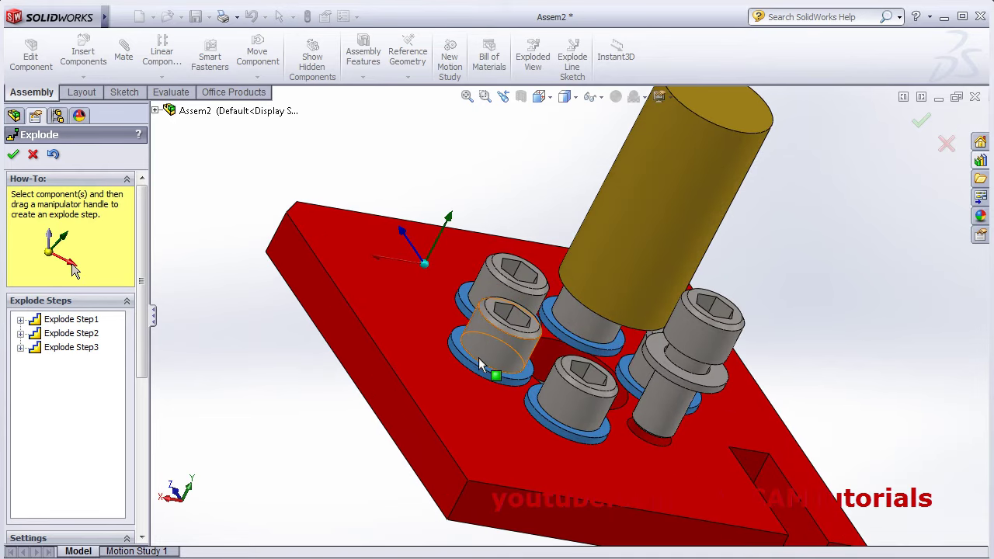
{"action": "scroll", "coordinate": [479, 365], "scroll_direction": "up", "scroll_amount": 3}
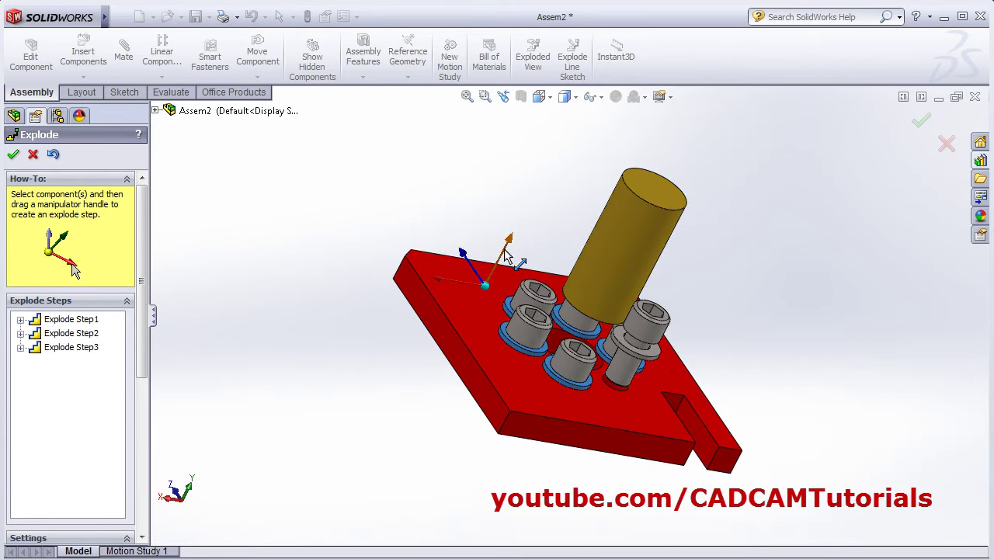
{"action": "left_click_drag", "start_coordinate": [506, 253], "coordinate": [534, 172]}
{"action": "left_click", "coordinate": [468, 171]}
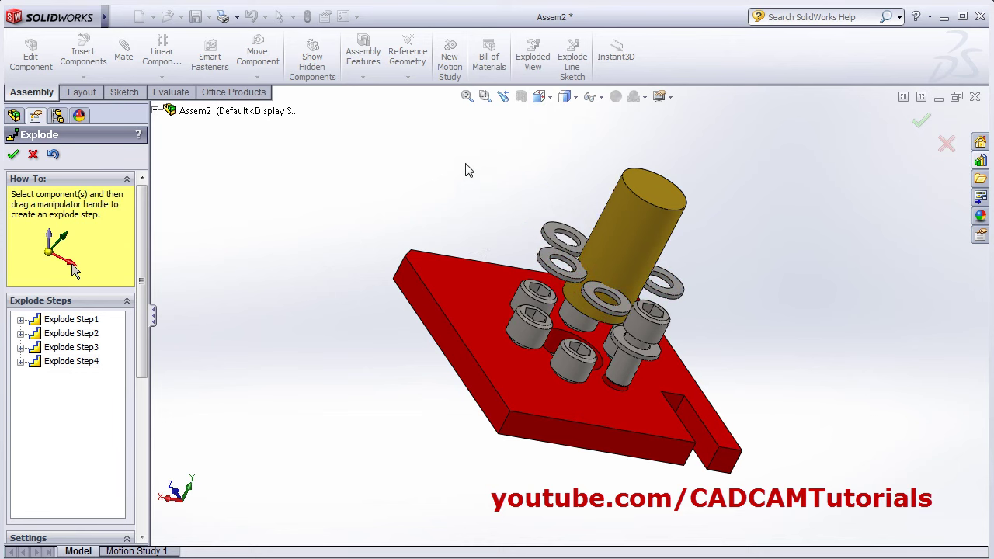
Select the other four cap screws and raise them upward together
{"action": "middle_click_drag", "start_coordinate": [468, 171], "coordinate": [536, 341]}
{"action": "scroll", "coordinate": [538, 361], "scroll_direction": "down", "scroll_amount": 3}
{"action": "left_click", "coordinate": [538, 359]}
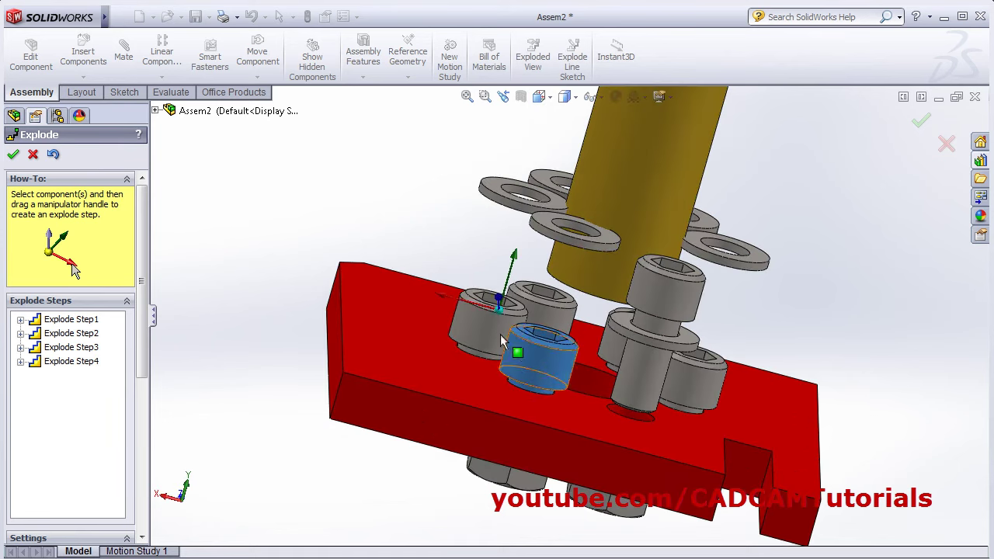
{"action": "left_click", "coordinate": [500, 334]}
{"action": "left_click", "coordinate": [548, 312]}
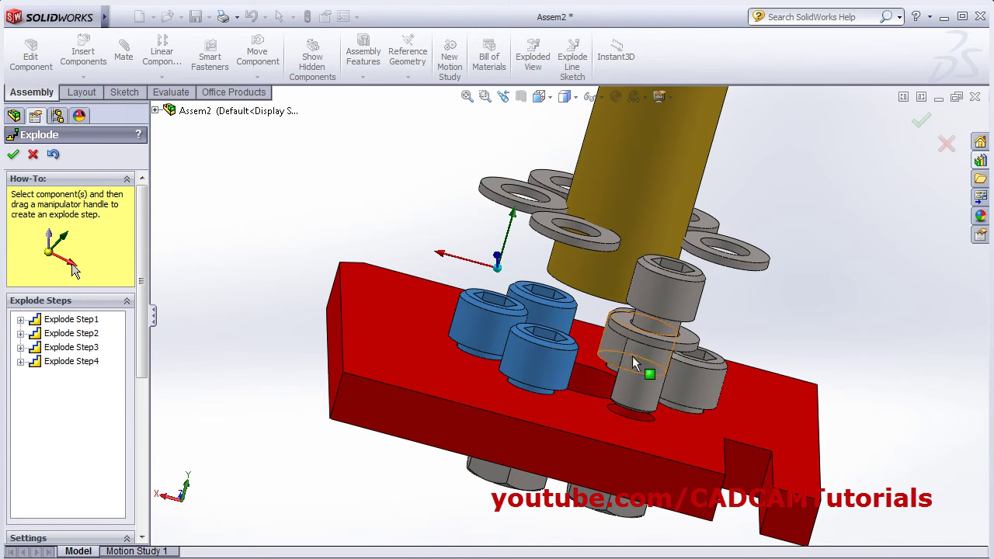
{"action": "middle_click_drag", "start_coordinate": [633, 364], "coordinate": [586, 310], "text": "ctrl"}
{"action": "left_click", "coordinate": [653, 346]}
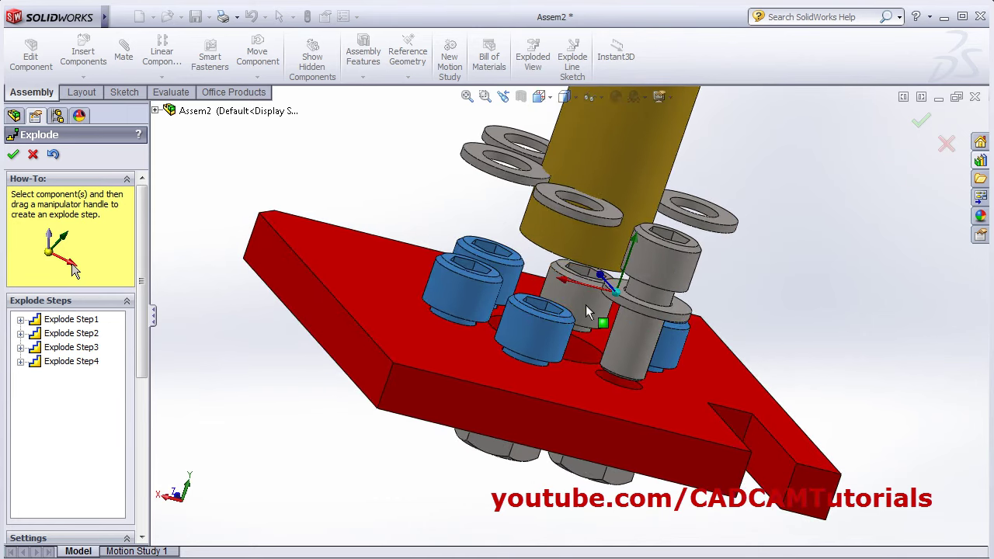
{"action": "scroll", "coordinate": [586, 310], "scroll_direction": "up", "scroll_amount": 5}
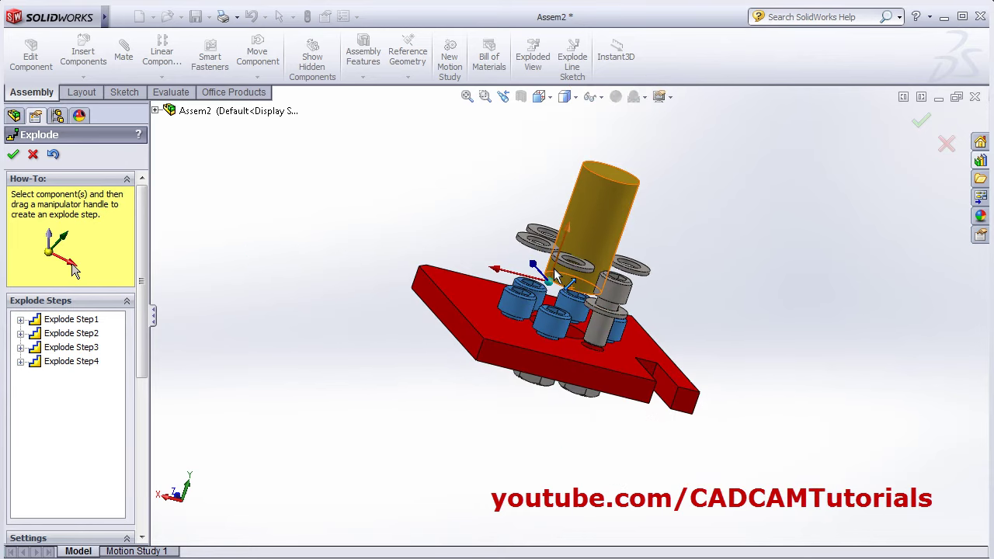
{"action": "left_click_drag", "start_coordinate": [556, 276], "coordinate": [605, 136]}
Lift the centre bolt above the cylinder and move its washer down onto the cylinder
{"action": "middle_click_drag", "start_coordinate": [692, 299], "coordinate": [611, 412]}
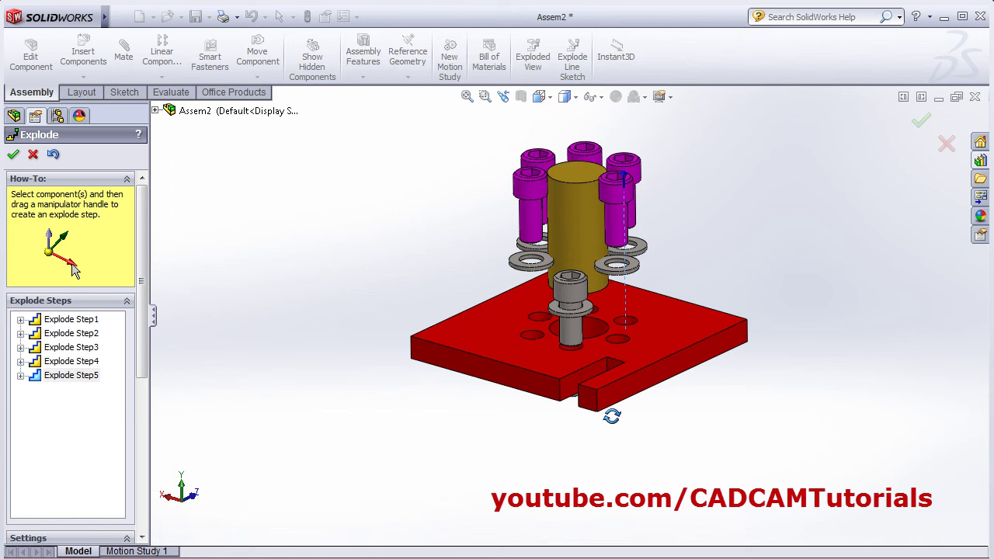
{"action": "left_click", "coordinate": [571, 303]}
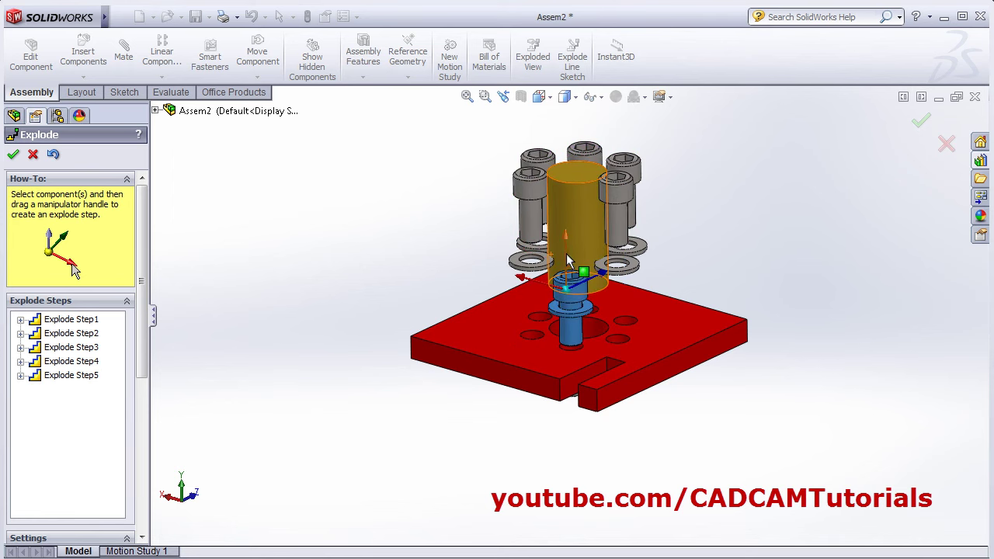
{"action": "mouse_move", "coordinate": [567, 261]}
{"action": "left_mouse_down"}
{"action": "mouse_move", "coordinate": [577, 171]}
{"action": "mouse_move", "coordinate": [578, 245]}
{"action": "left_mouse_up"}
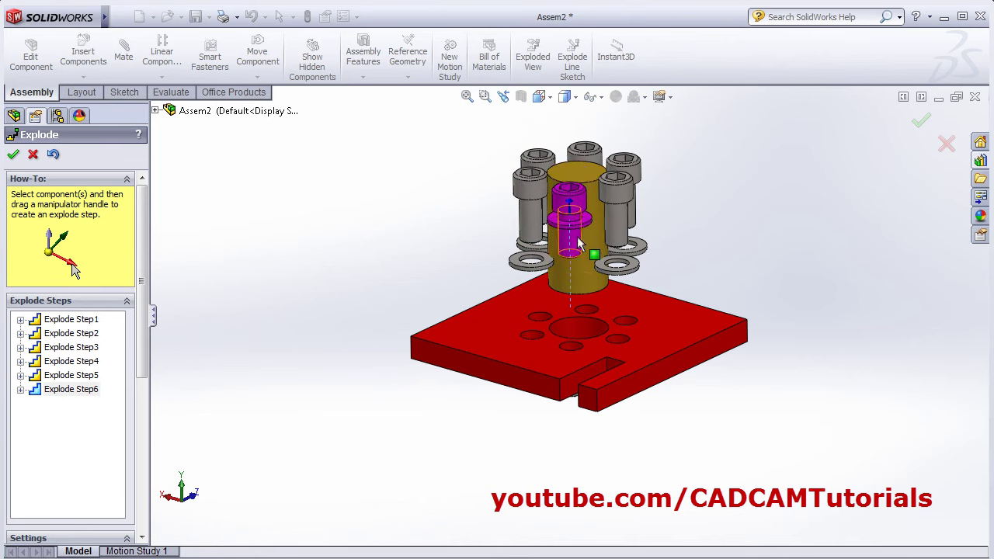
{"action": "left_click", "coordinate": [586, 225]}
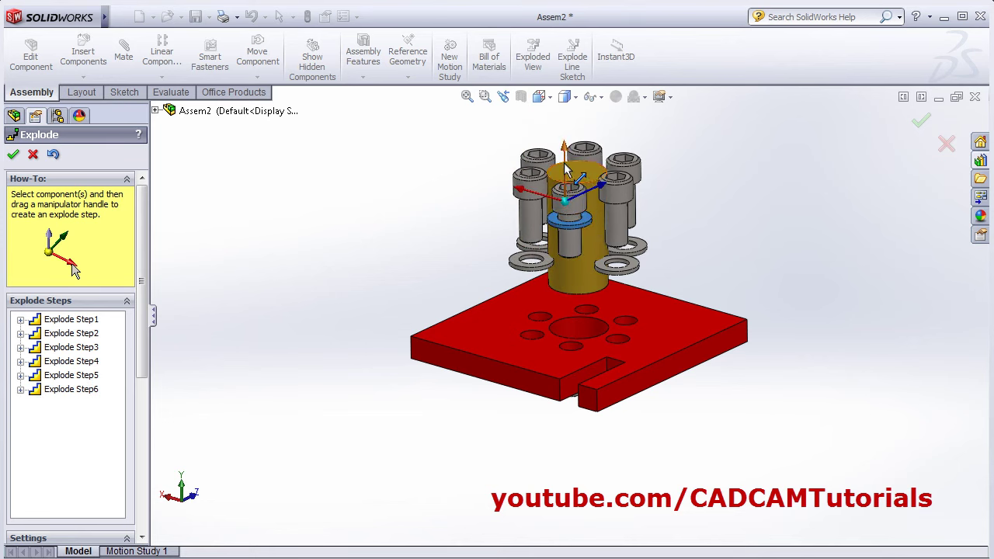
{"action": "left_click_drag", "start_coordinate": [563, 146], "coordinate": [568, 203]}
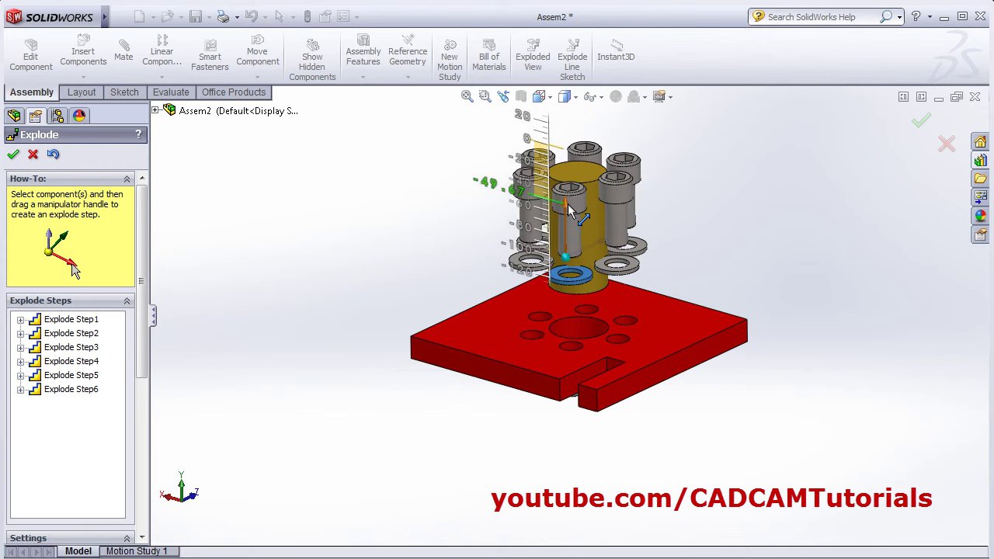
Switch to Isometric view and rotate to see the assembly from below
{"action": "left_click", "coordinate": [549, 98]}
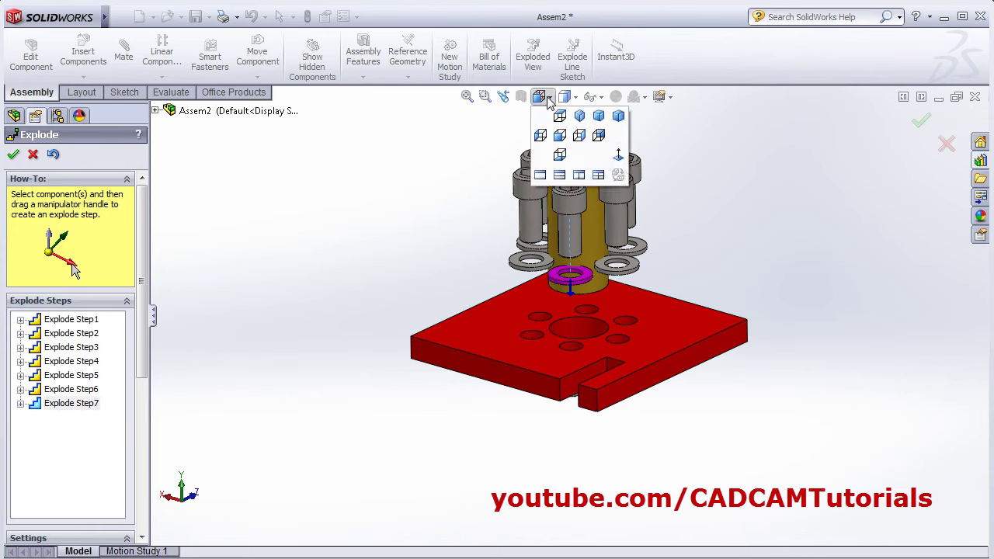
{"action": "left_click", "coordinate": [595, 118]}
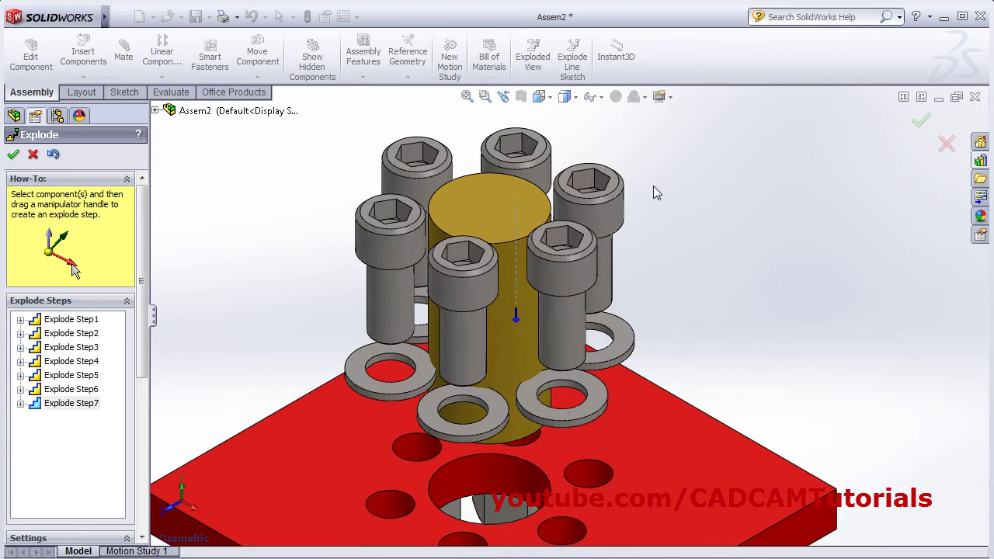
{"action": "middle_click_drag", "start_coordinate": [593, 428], "coordinate": [593, 311]}
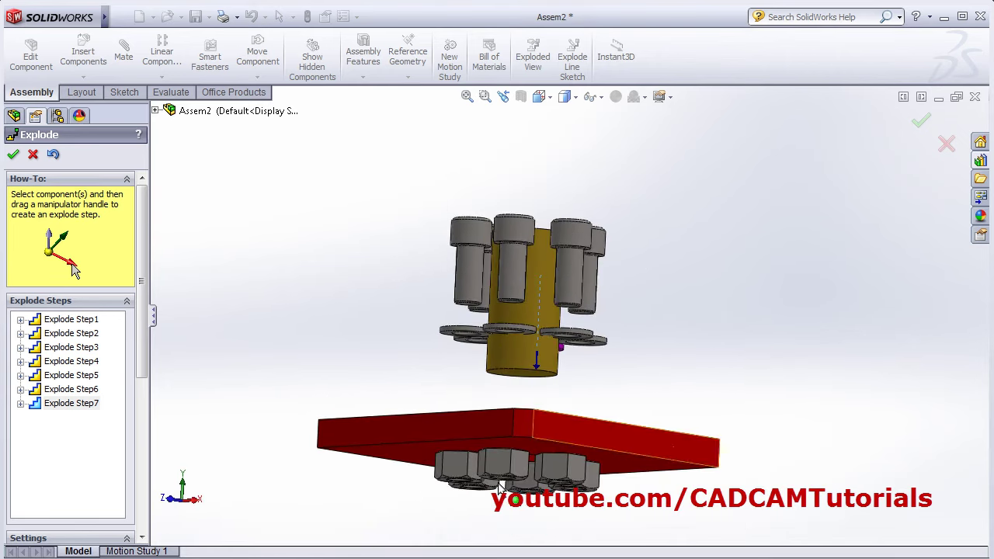
{"action": "scroll", "coordinate": [546, 510], "scroll_direction": "down", "scroll_amount": 3}
{"action": "scroll", "coordinate": [584, 413], "scroll_direction": "down", "scroll_amount": 2}
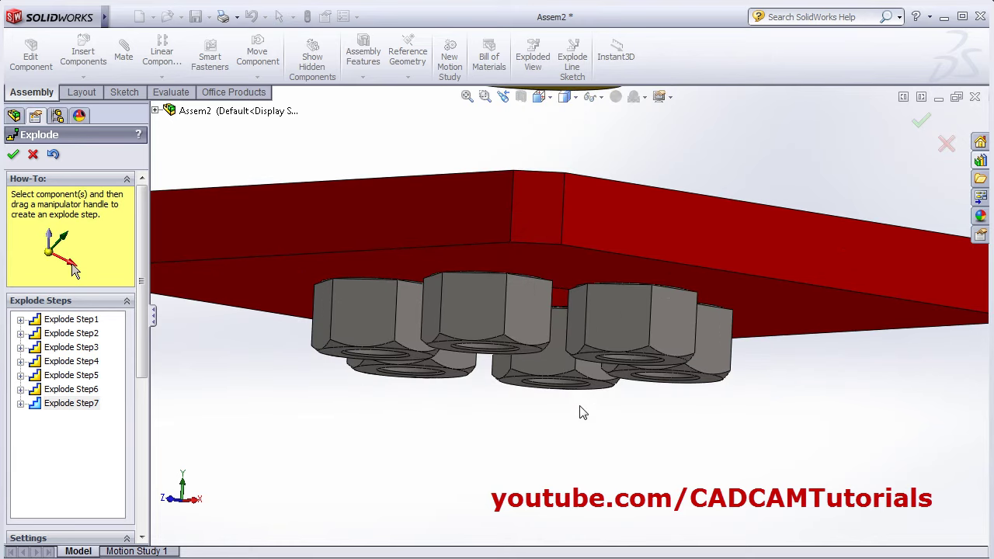
Select all the hex nuts and drag them down below the plate
{"action": "left_click", "coordinate": [410, 330]}
{"action": "left_click", "coordinate": [483, 322]}
{"action": "left_click", "coordinate": [618, 327]}
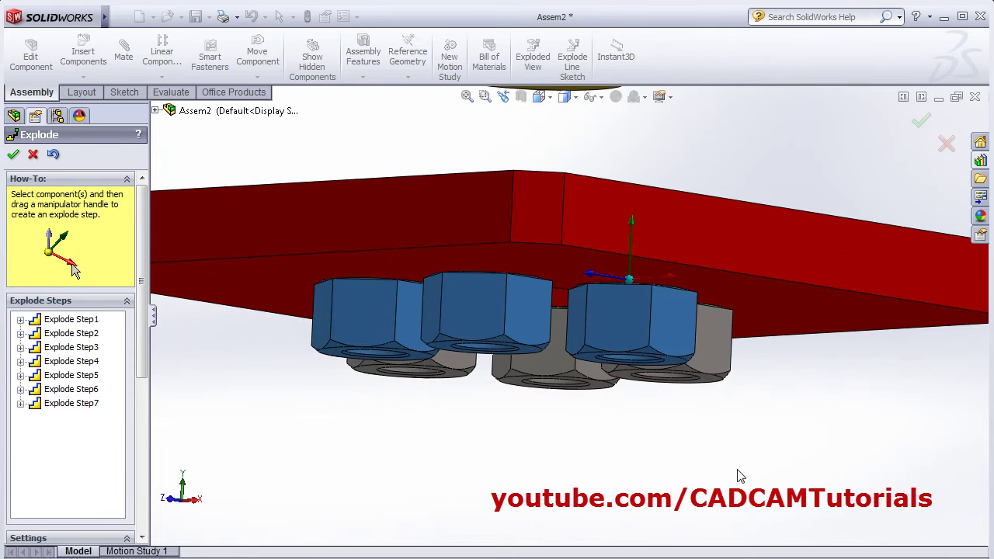
{"action": "left_click_drag", "start_coordinate": [402, 360], "coordinate": [398, 363]}
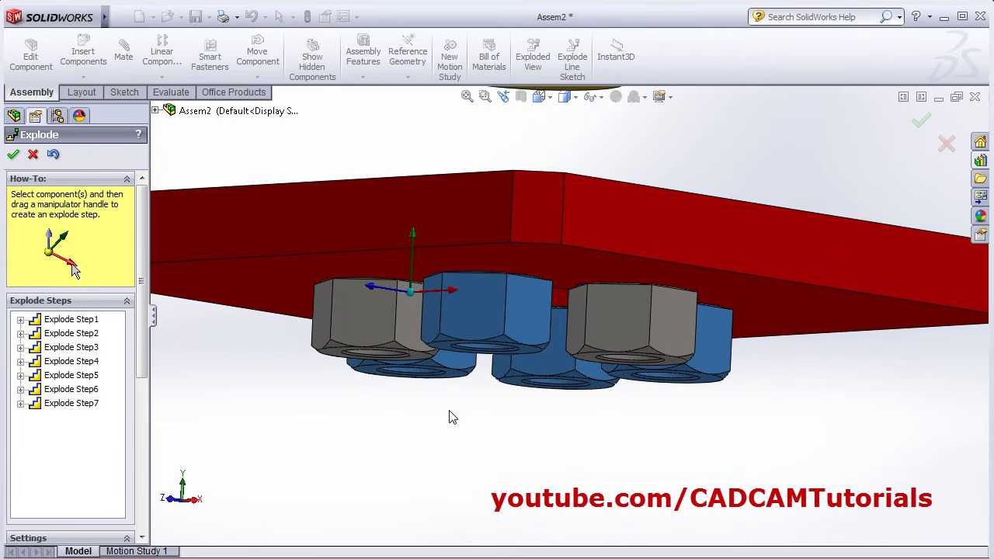
{"action": "left_click", "coordinate": [614, 331]}
{"action": "left_click", "coordinate": [377, 319]}
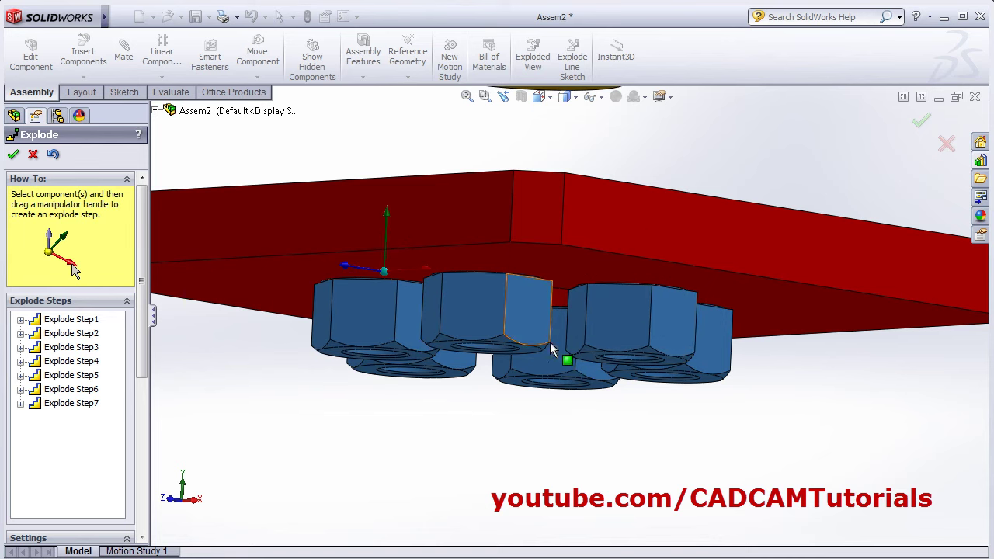
{"action": "scroll", "coordinate": [466, 256], "scroll_direction": "up", "scroll_amount": 3}
{"action": "left_click_drag", "start_coordinate": [465, 235], "coordinate": [454, 425]}
Confirm the nuts' explode step and switch the model to Isometric view
{"action": "key", "text": "Return"}
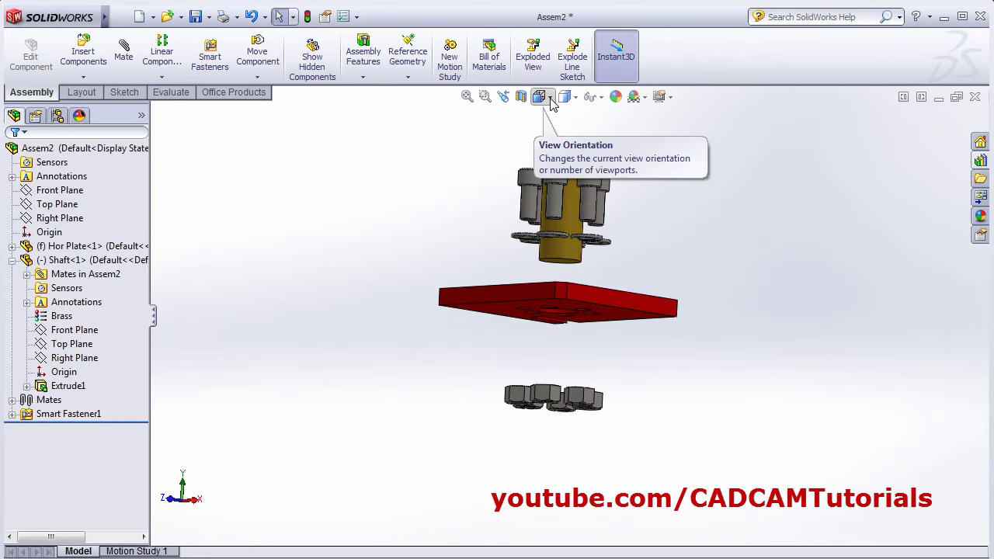
{"action": "left_click", "coordinate": [550, 99]}
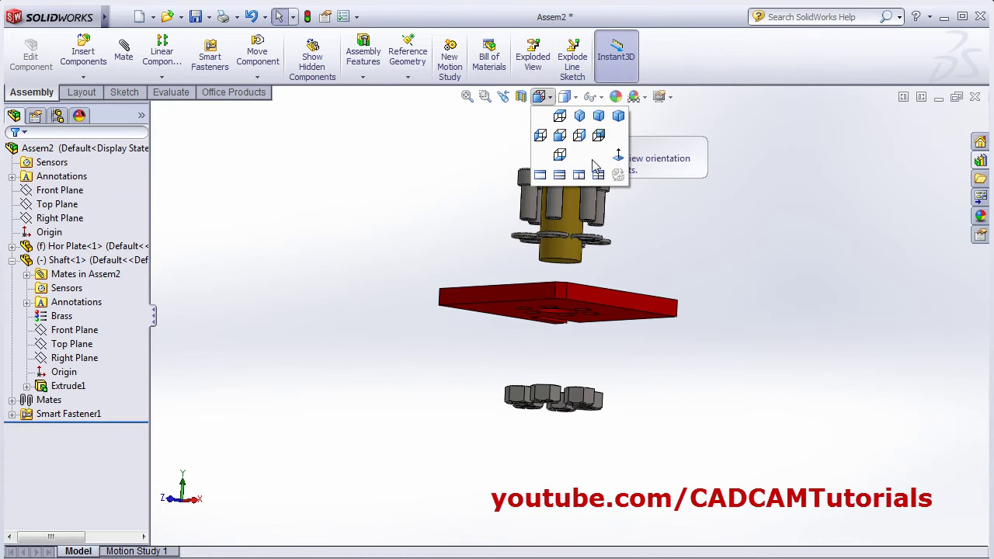
{"action": "left_click", "coordinate": [580, 118]}
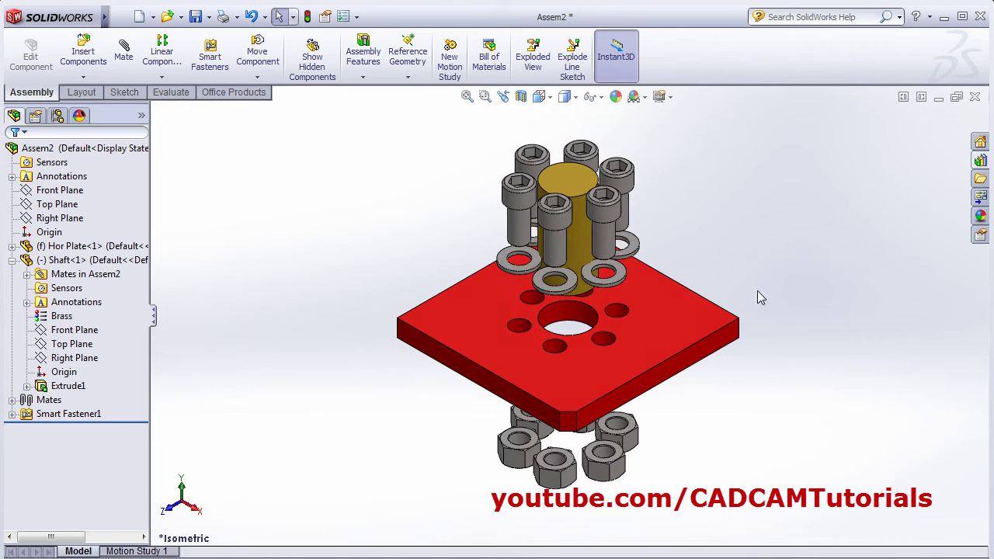
{"action": "scroll", "coordinate": [715, 180], "scroll_direction": "down", "scroll_amount": 2}
{"action": "scroll", "coordinate": [719, 364], "scroll_direction": "up", "scroll_amount": 2}
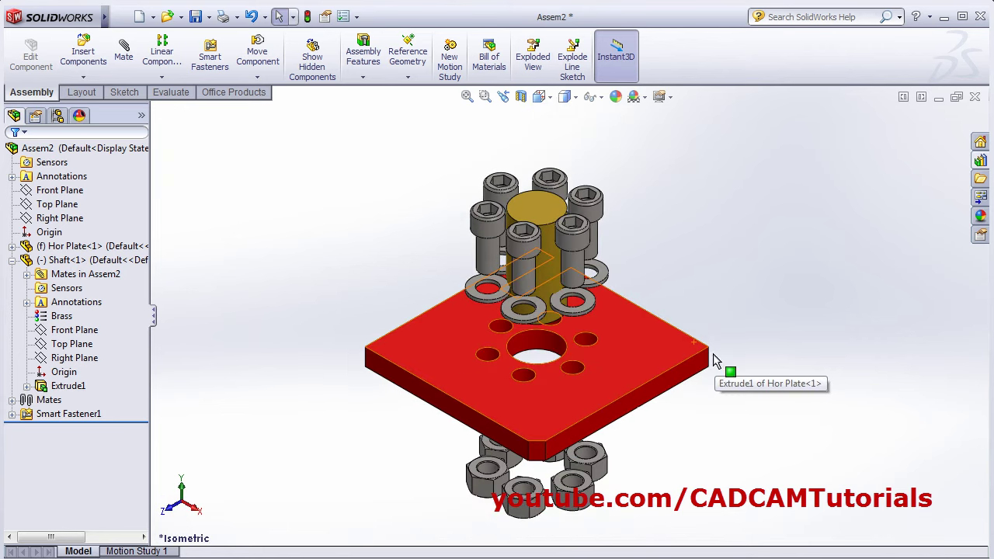
{"action": "scroll", "coordinate": [648, 283], "scroll_direction": "down", "scroll_amount": 1}
{"action": "scroll", "coordinate": [530, 435], "scroll_direction": "down", "scroll_amount": 1}
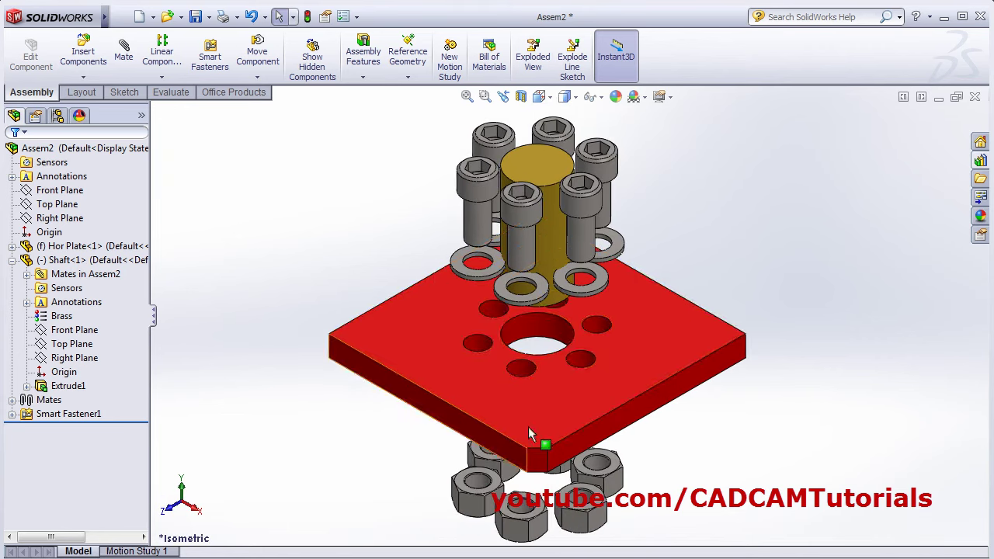
Find ExplView1 under the Default configuration in ConfigurationManager and collapse it
{"action": "left_click", "coordinate": [57, 118]}
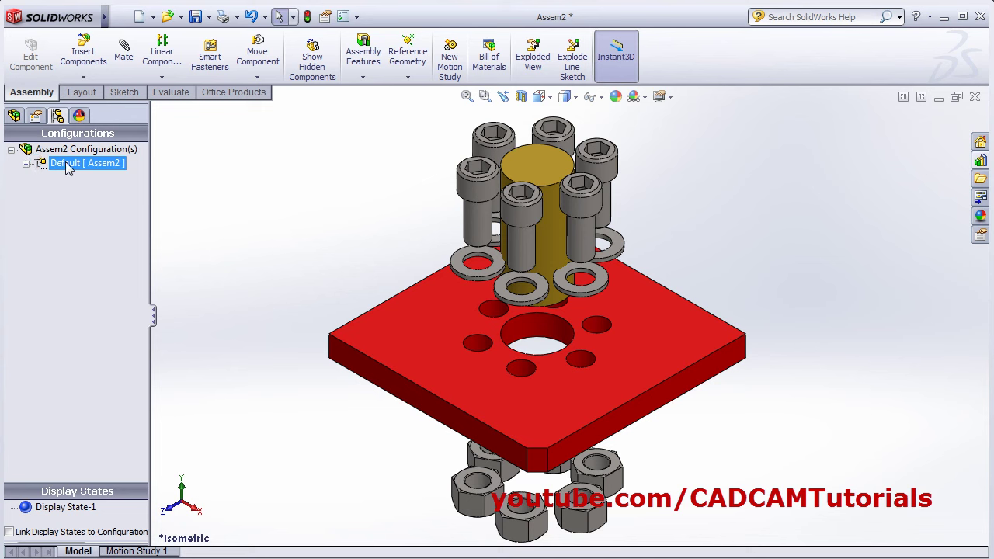
{"action": "left_click", "coordinate": [27, 165]}
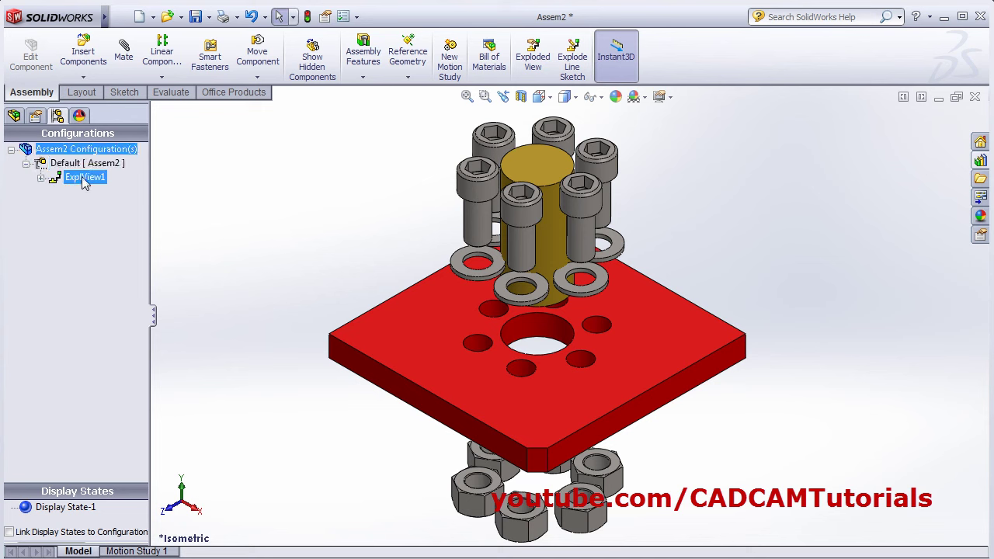
{"action": "right_click", "coordinate": [84, 180]}
{"action": "left_click", "coordinate": [127, 187]}
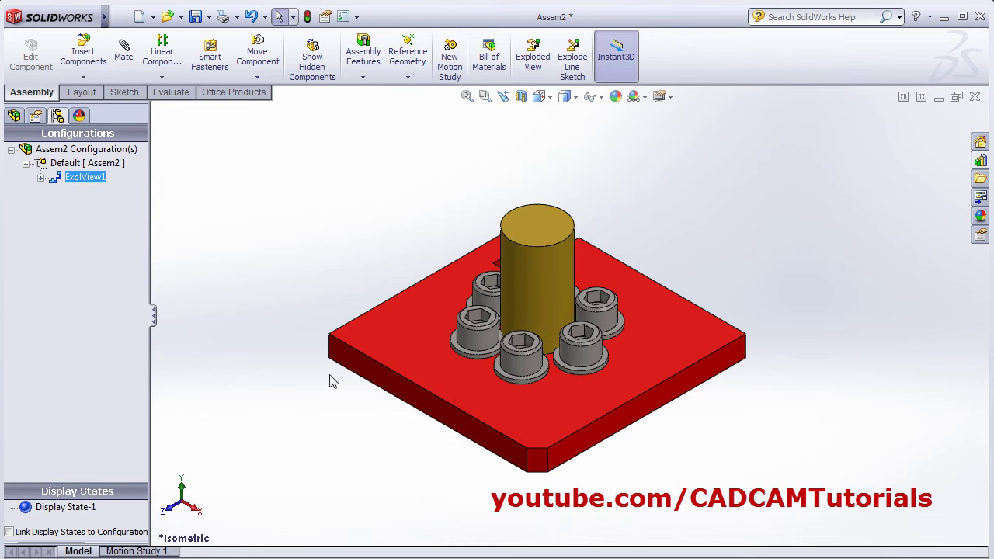
{"action": "middle_click_drag", "start_coordinate": [329, 382], "coordinate": [289, 278]}
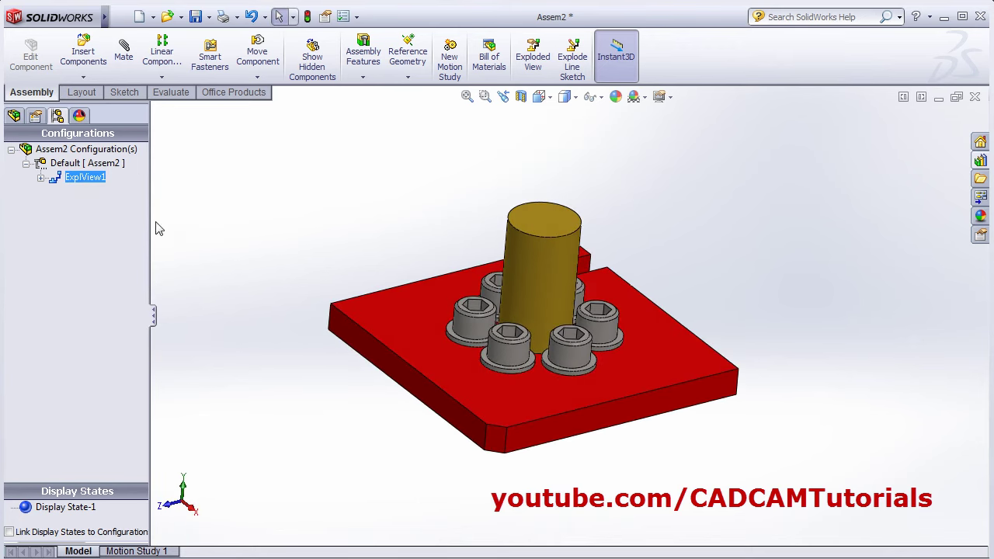
Re-explode ExplView1 and orbit to inspect the scattered parts
{"action": "right_click", "coordinate": [80, 182]}
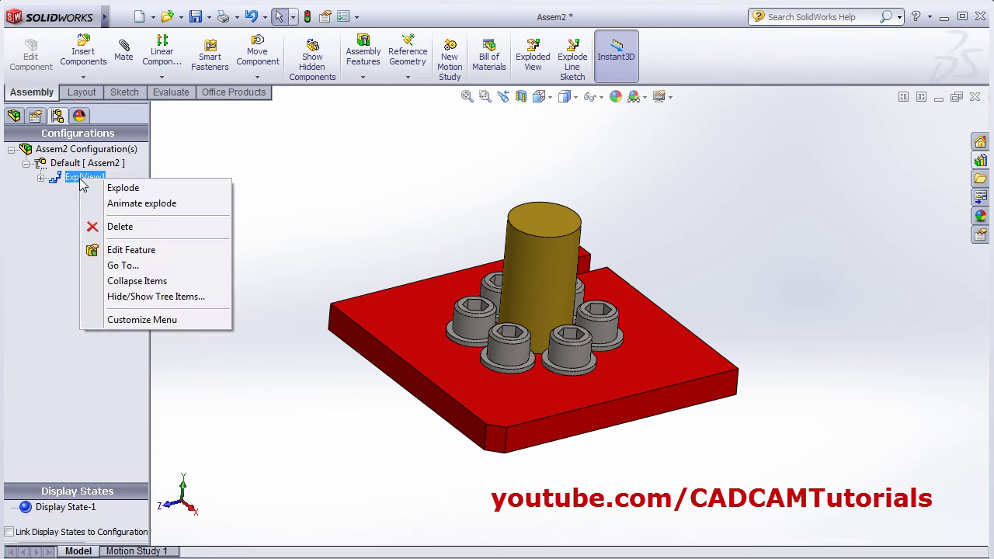
{"action": "left_click", "coordinate": [125, 190]}
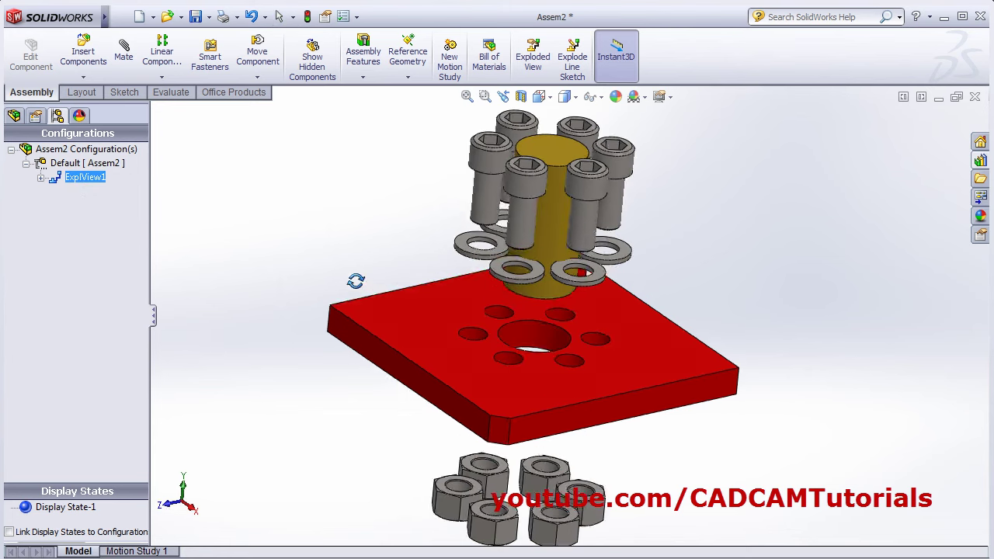
{"action": "middle_click_drag", "start_coordinate": [354, 282], "coordinate": [337, 250]}
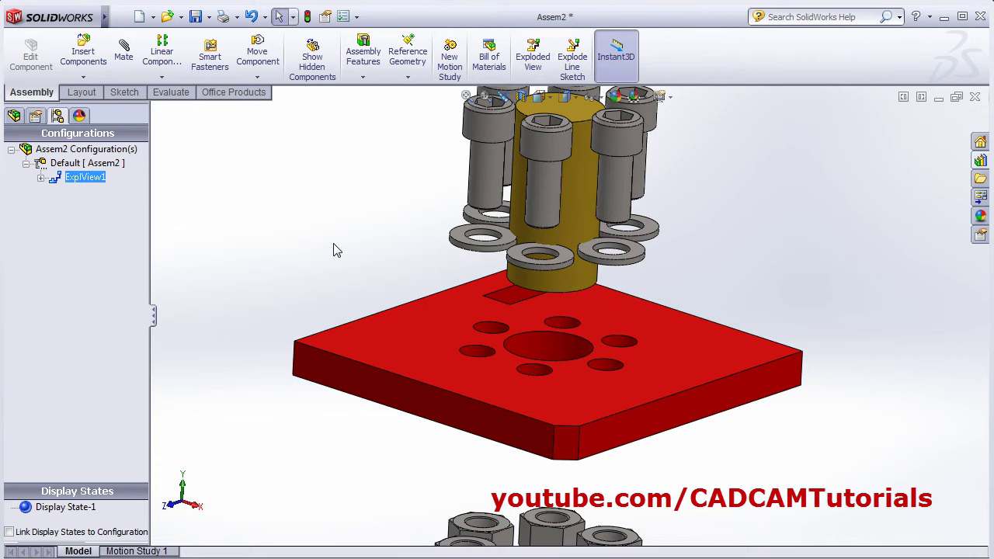
Start an explode line sketch and route the first line from a cap screw to its plate hole
{"action": "key", "text": "f"}
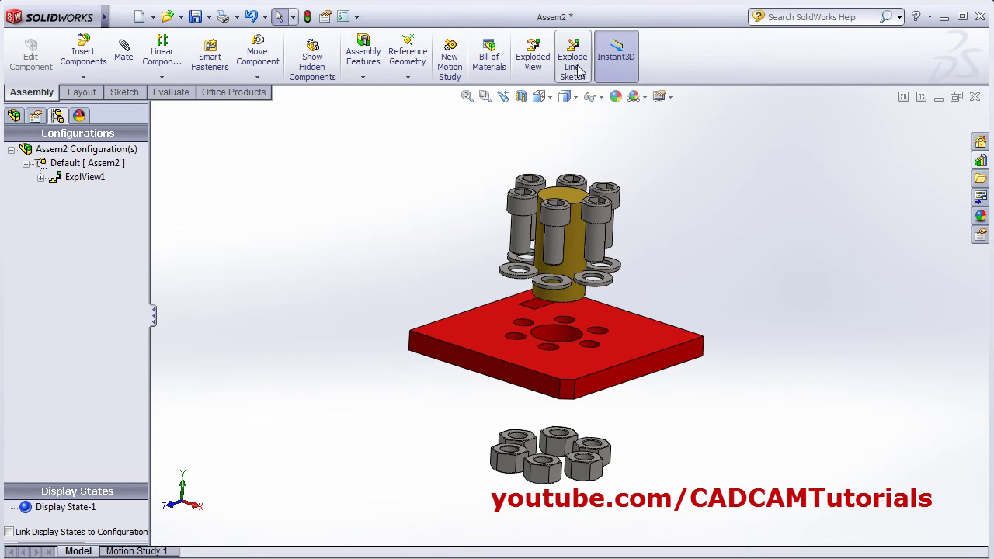
{"action": "left_click", "coordinate": [578, 70]}
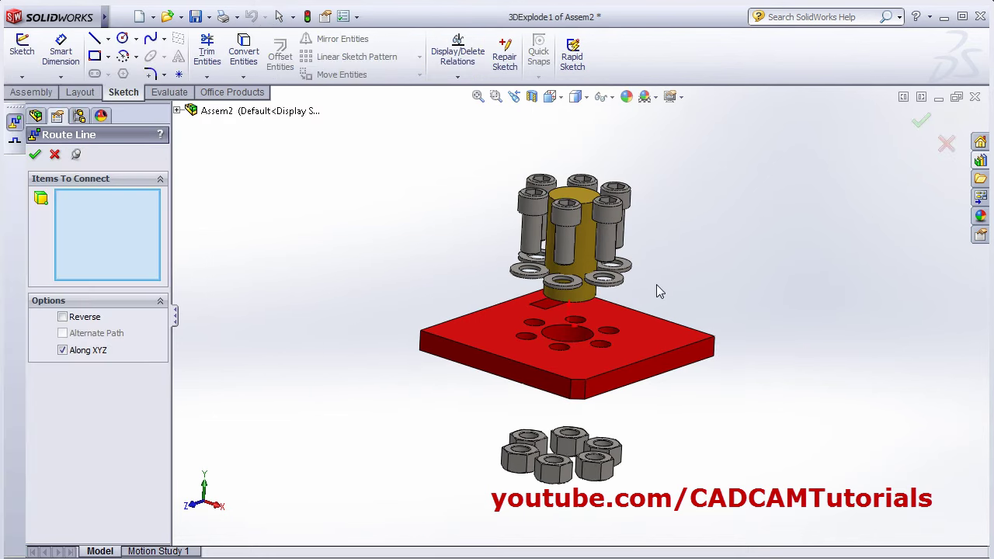
{"action": "middle_click_drag", "start_coordinate": [657, 291], "coordinate": [640, 240]}
{"action": "scroll", "coordinate": [610, 272], "scroll_direction": "down", "scroll_amount": 2}
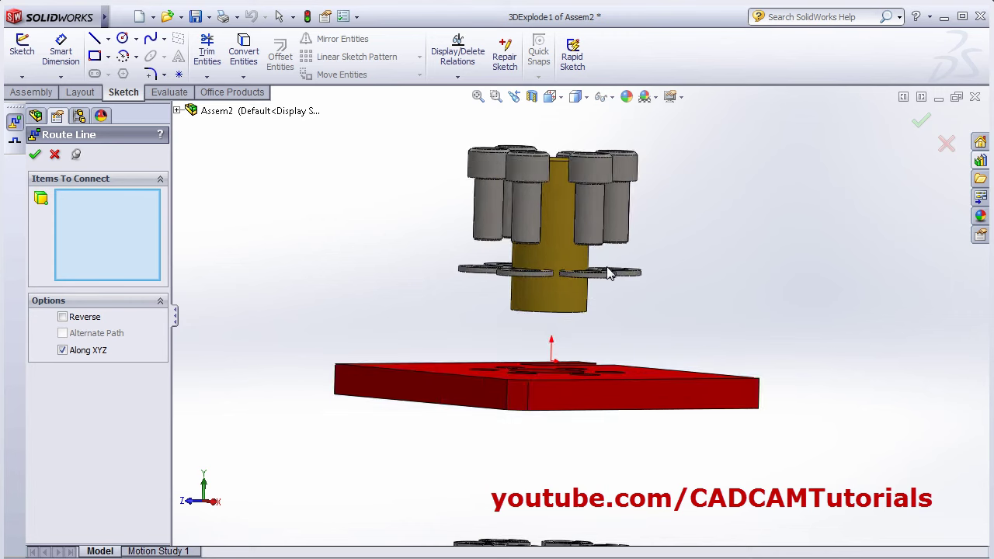
{"action": "left_click", "coordinate": [520, 208]}
{"action": "middle_click_drag", "start_coordinate": [395, 233], "coordinate": [416, 299]}
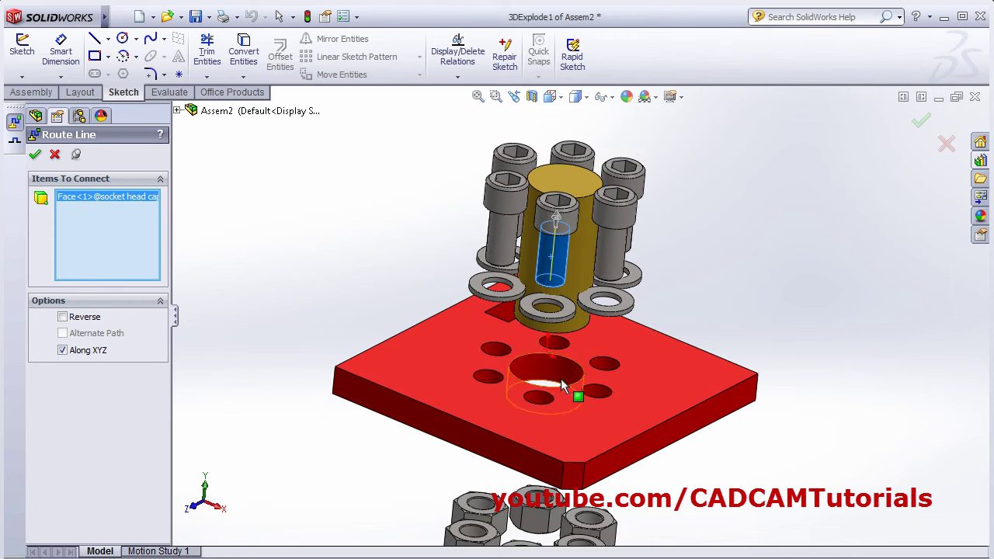
{"action": "left_click", "coordinate": [533, 408]}
{"action": "middle_click_drag", "start_coordinate": [533, 410], "coordinate": [477, 326]}
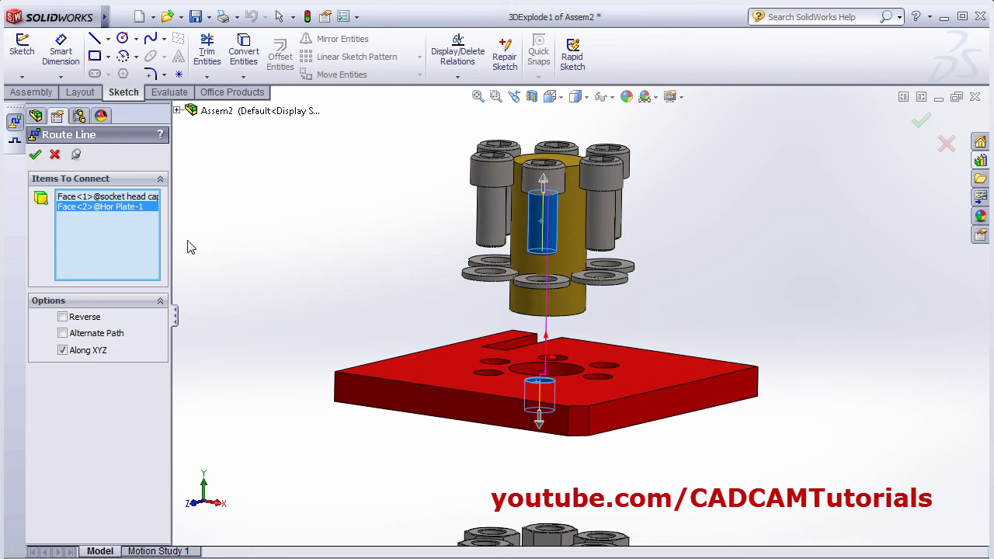
{"action": "key", "text": "Return"}
Route a second line from another cap screw through its plate hole to the hex nut
{"action": "middle_click_drag", "start_coordinate": [187, 247], "coordinate": [361, 279]}
{"action": "left_click", "coordinate": [546, 232]}
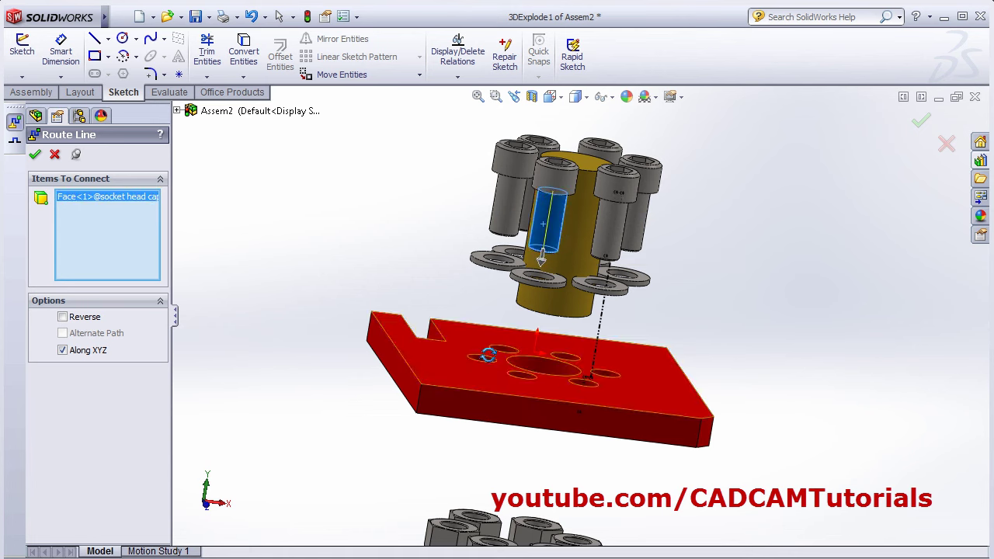
{"action": "middle_click_drag", "start_coordinate": [546, 232], "coordinate": [495, 398]}
{"action": "left_click", "coordinate": [497, 394]}
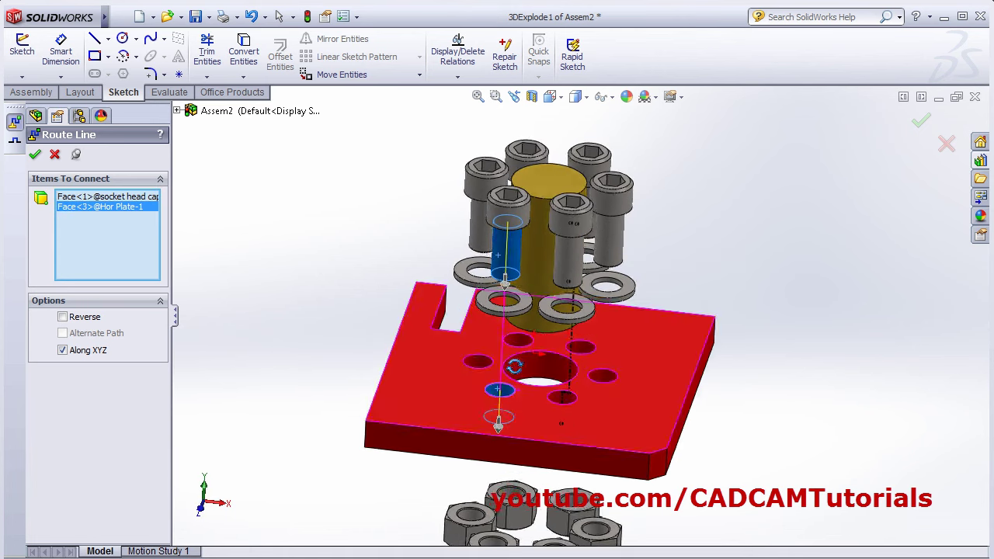
{"action": "scroll", "coordinate": [489, 419], "scroll_direction": "up", "scroll_amount": 5}
{"action": "scroll", "coordinate": [596, 404], "scroll_direction": "down", "scroll_amount": 6}
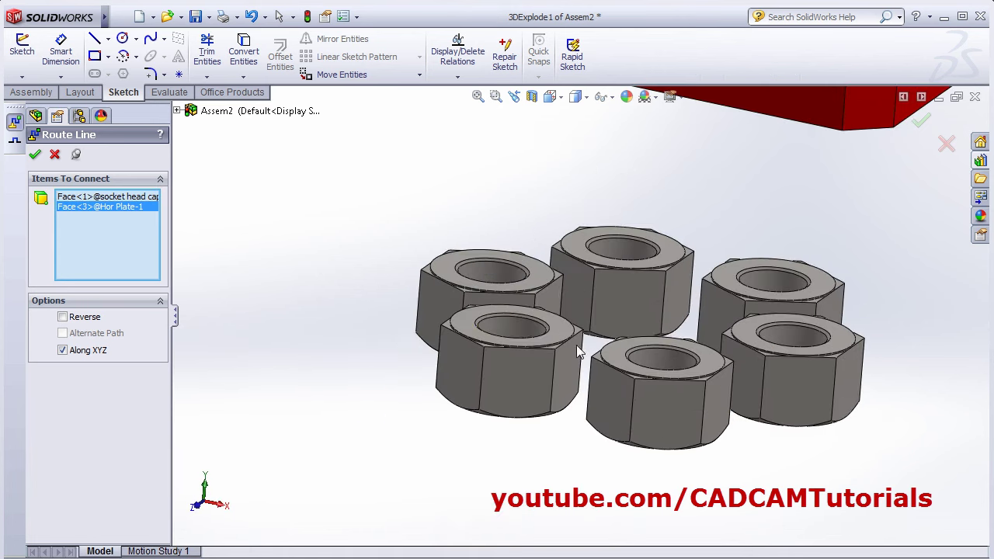
{"action": "left_click", "coordinate": [508, 334]}
{"action": "scroll", "coordinate": [471, 358], "scroll_direction": "up", "scroll_amount": 6}
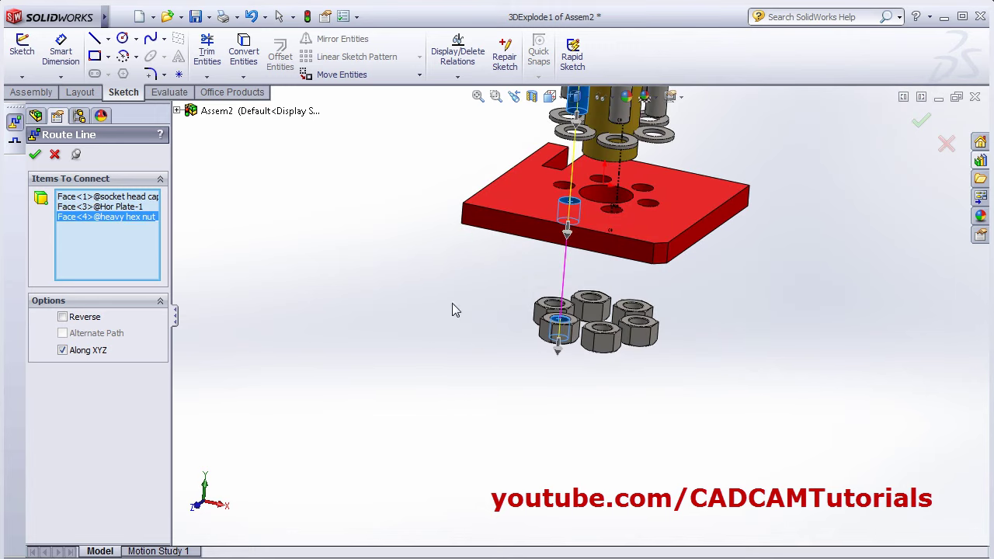
{"action": "left_click", "coordinate": [35, 155]}
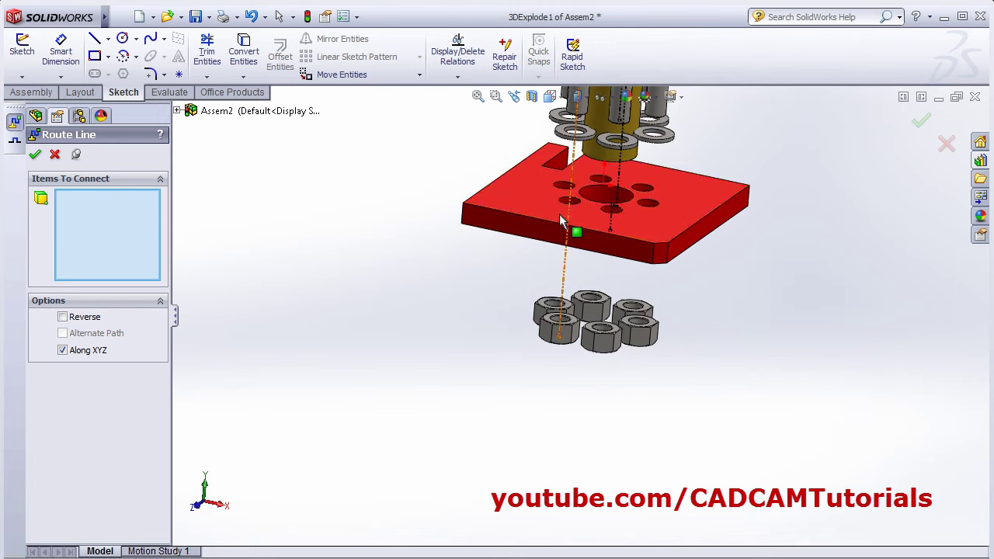
Zoom out to check the route lines and finish the Route Line tool
{"action": "key", "text": "z"}
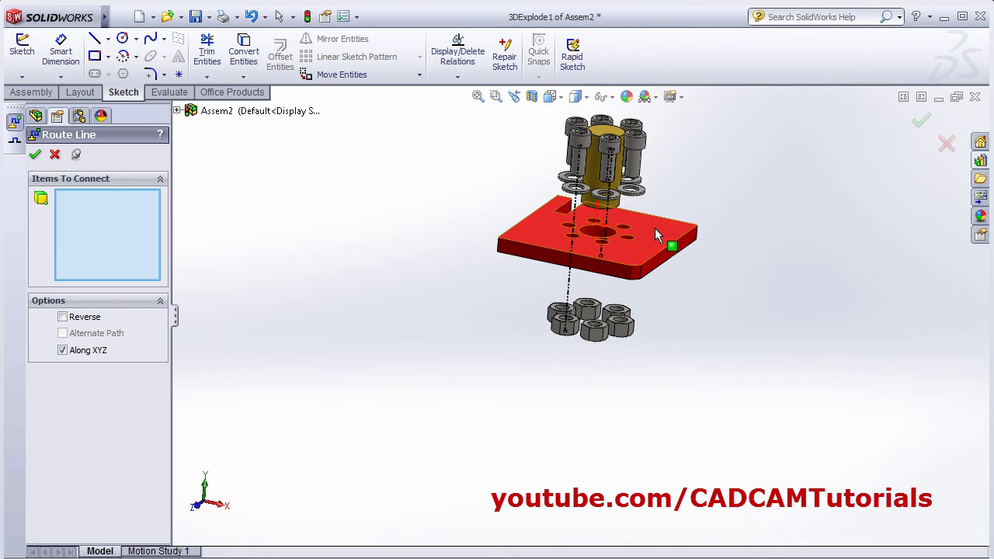
{"action": "scroll", "coordinate": [638, 146], "scroll_direction": "down", "scroll_amount": 3}
{"action": "scroll", "coordinate": [579, 200], "scroll_direction": "up", "scroll_amount": 2}
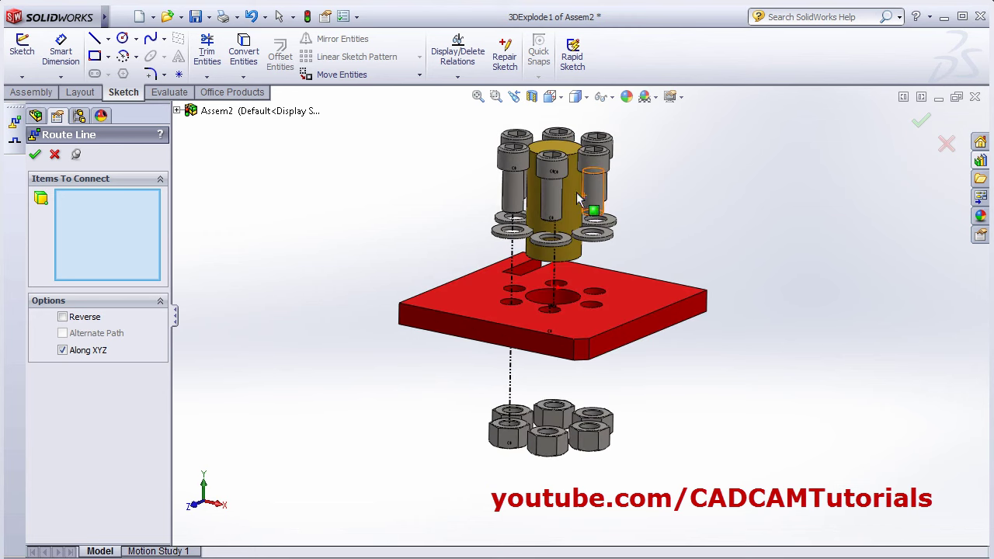
{"action": "left_click", "coordinate": [36, 156]}
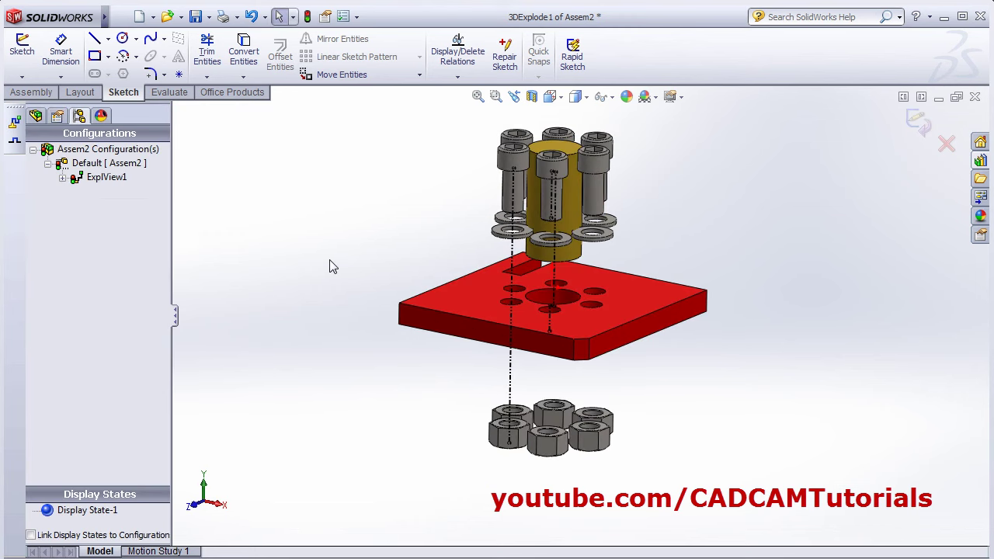
Exit the 3D sketch and collapse ExplView1 so screws and washers return onto the plate
{"action": "left_click", "coordinate": [308, 16]}
{"action": "scroll", "coordinate": [470, 233], "scroll_direction": "down", "scroll_amount": 2}
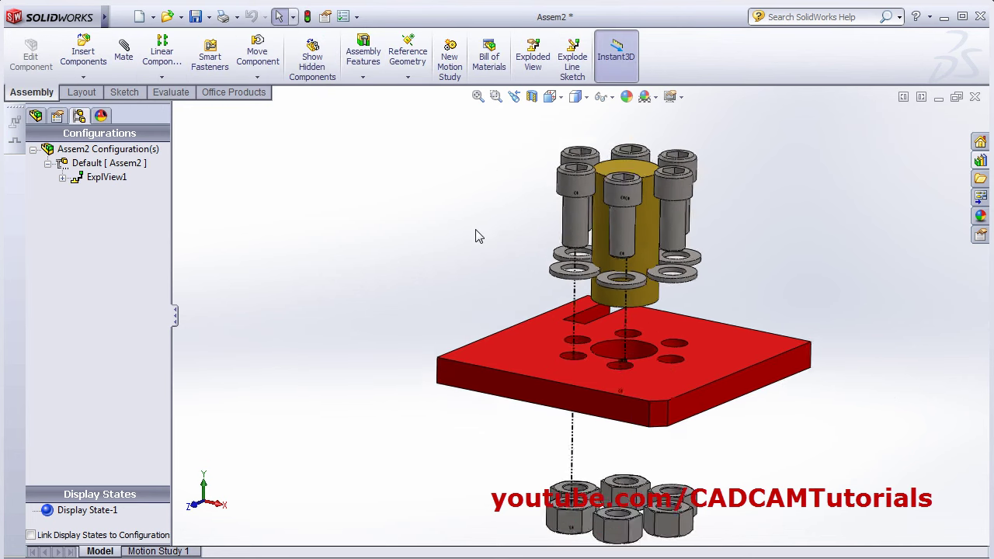
{"action": "scroll", "coordinate": [591, 287], "scroll_direction": "up", "scroll_amount": 2}
{"action": "scroll", "coordinate": [798, 409], "scroll_direction": "down", "scroll_amount": 2}
{"action": "right_click", "coordinate": [102, 177]}
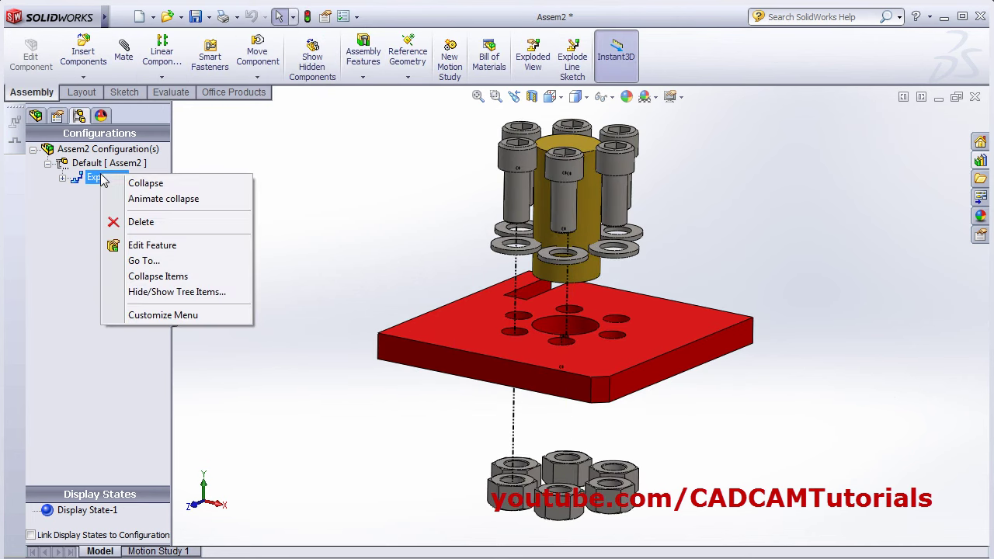
{"action": "left_click", "coordinate": [142, 180]}
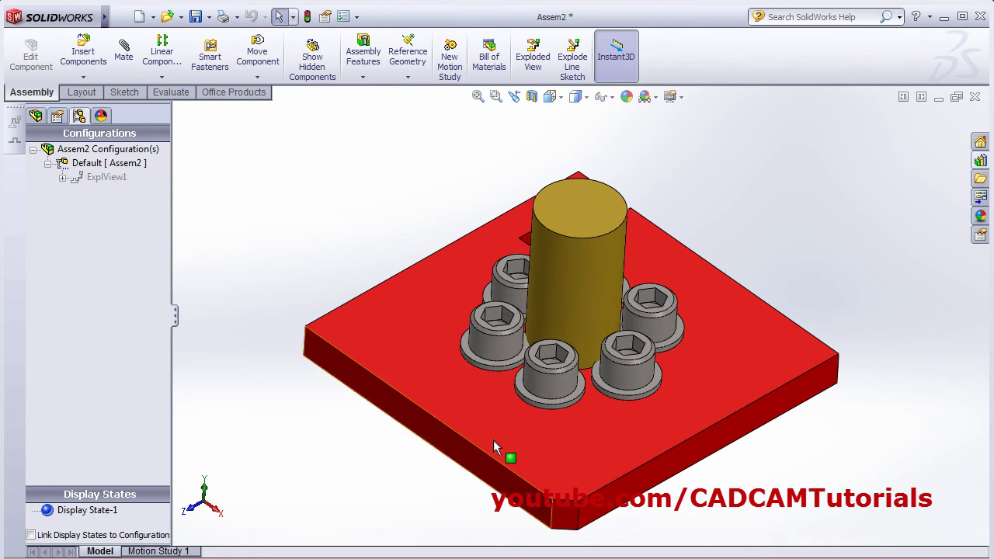
{"action": "scroll", "coordinate": [596, 384], "scroll_direction": "down", "scroll_amount": 2}
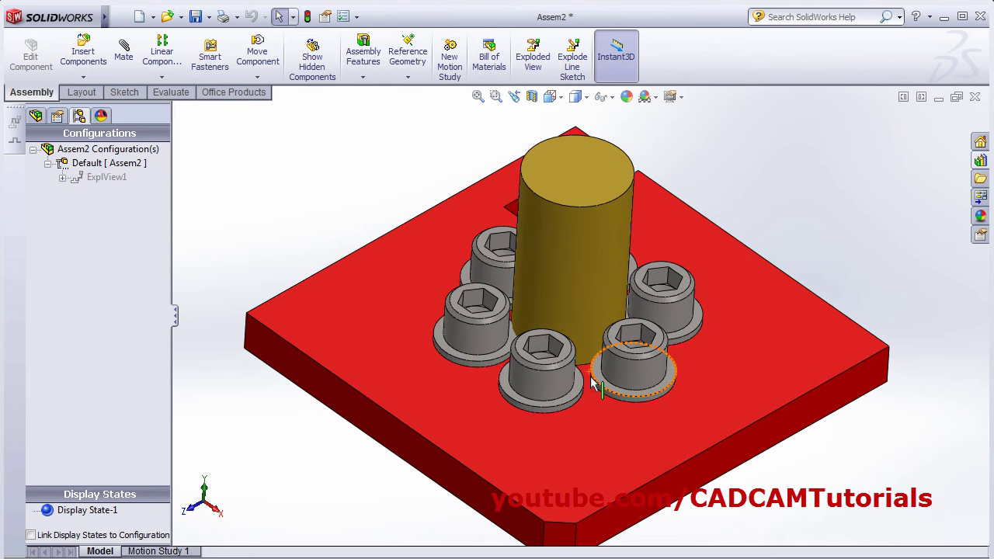